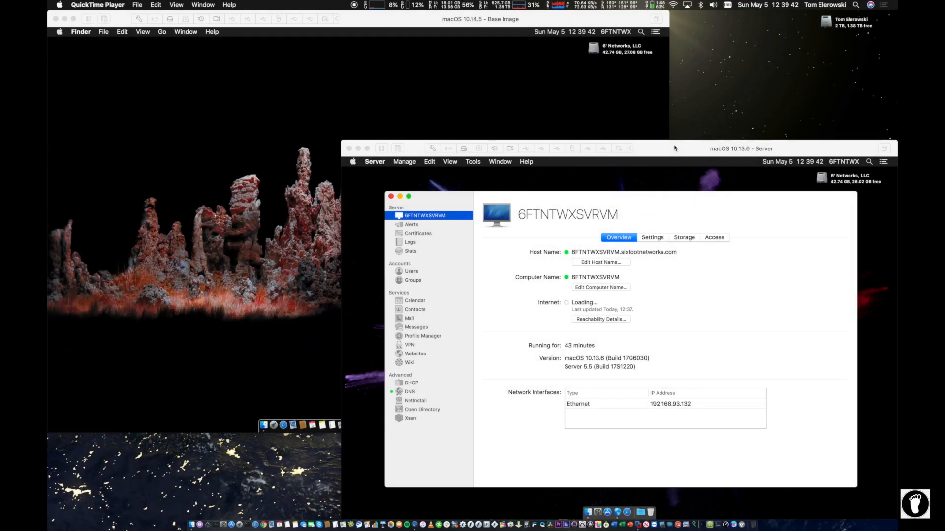
Step: Bring the Server virtual machine forward and open its DNS service settings
click(672, 146)
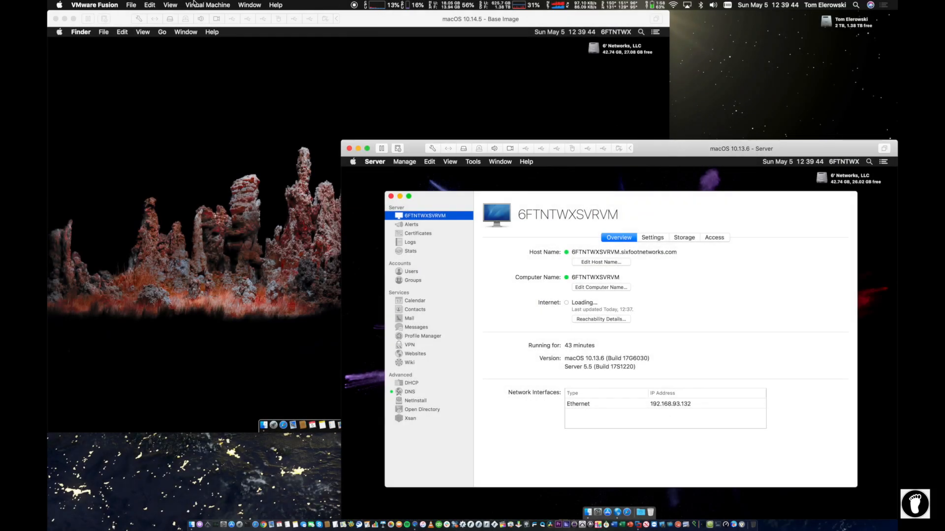
mouse_move(674, 153)
mouse_down()
mouse_move(588, 97)
mouse_move(674, 154)
mouse_up()
click(426, 22)
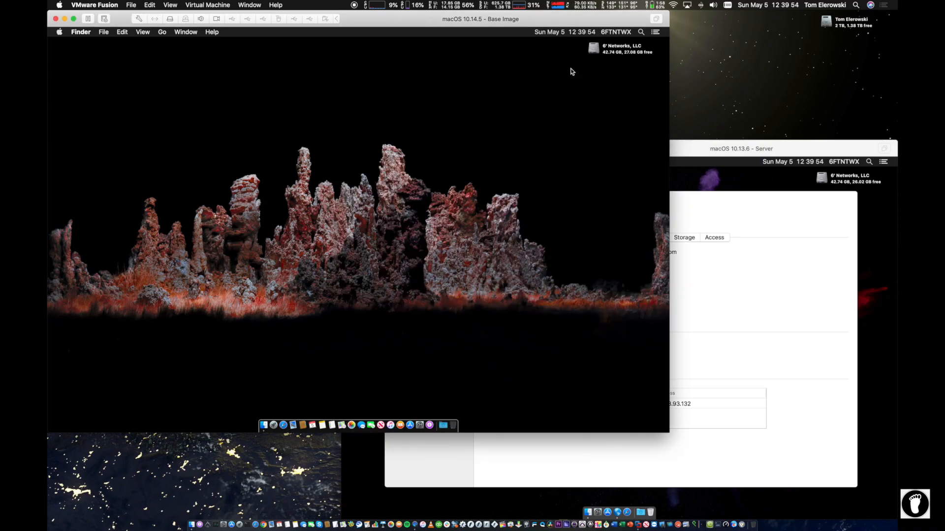
click(783, 149)
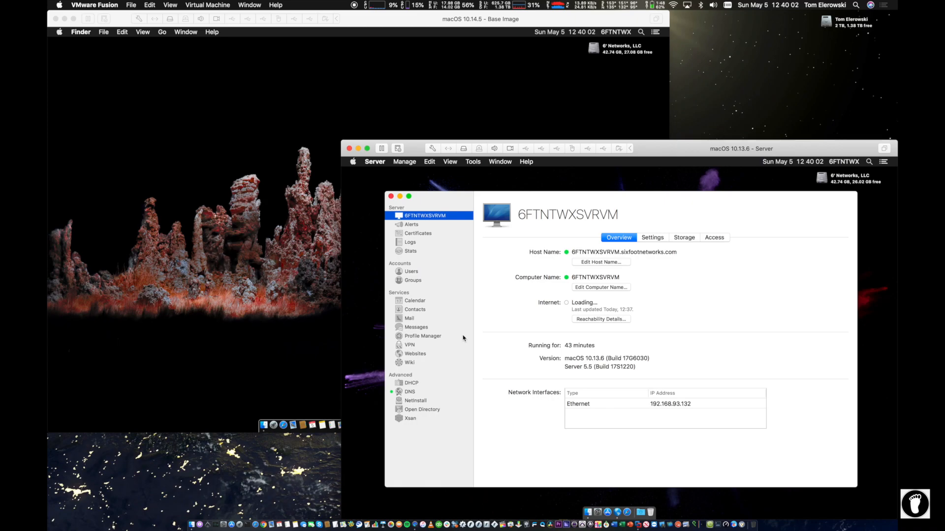
click(258, 192)
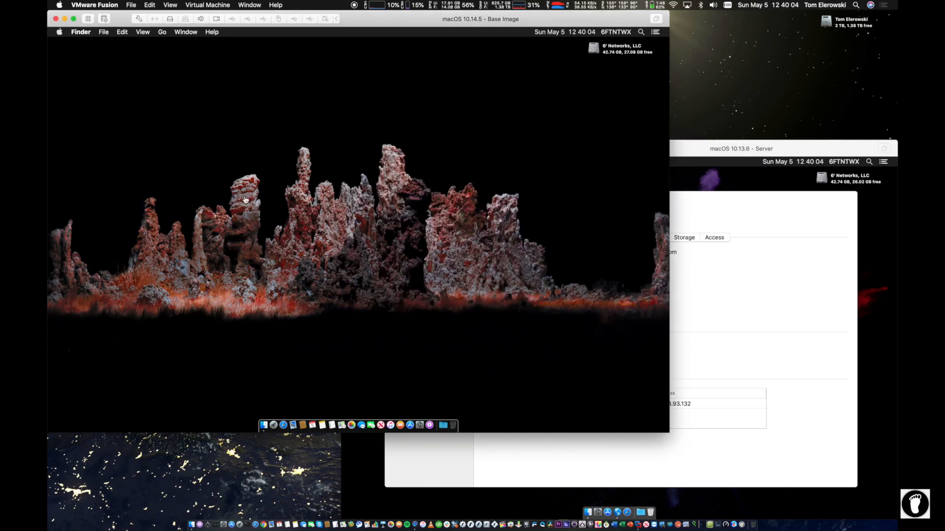
click(821, 297)
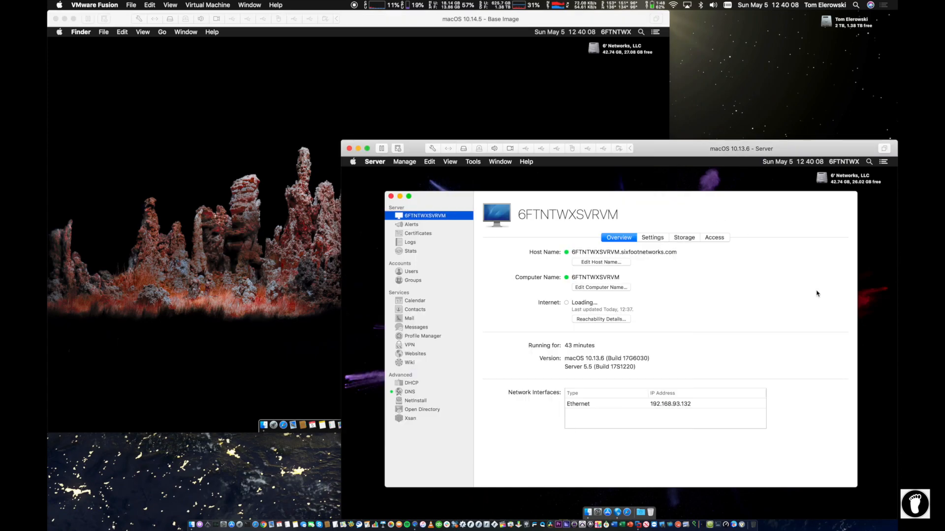
click(408, 393)
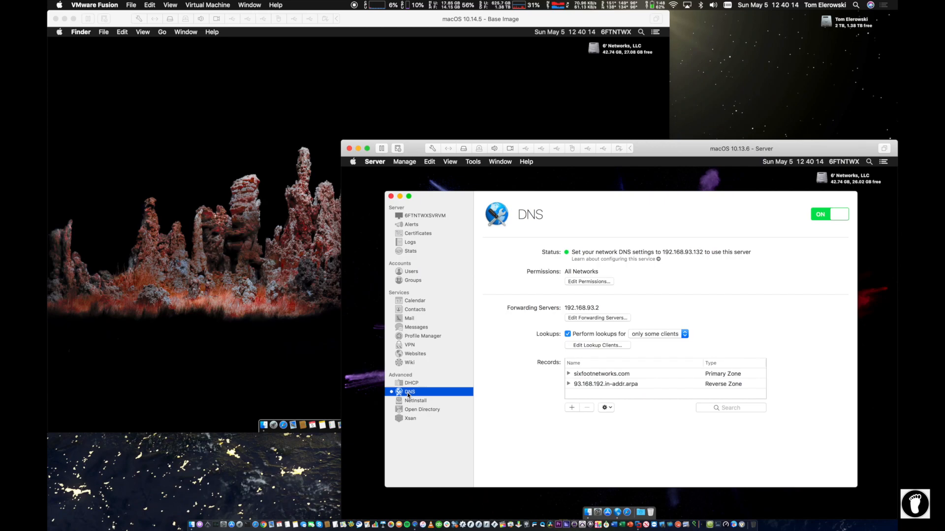
Step: Expand the 93.168.192.in-addr.arpa and sixfootnetworks.com zone records, then go back to the server overview
click(568, 384)
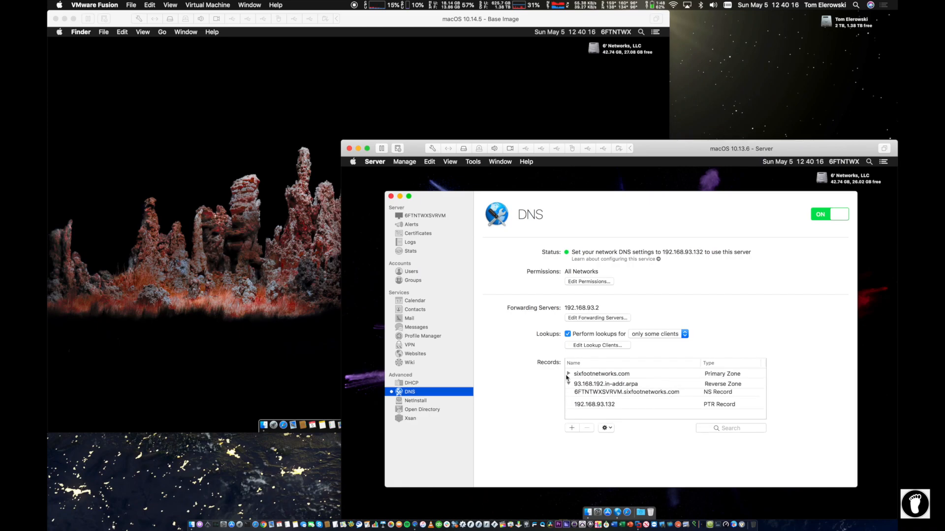
click(569, 373)
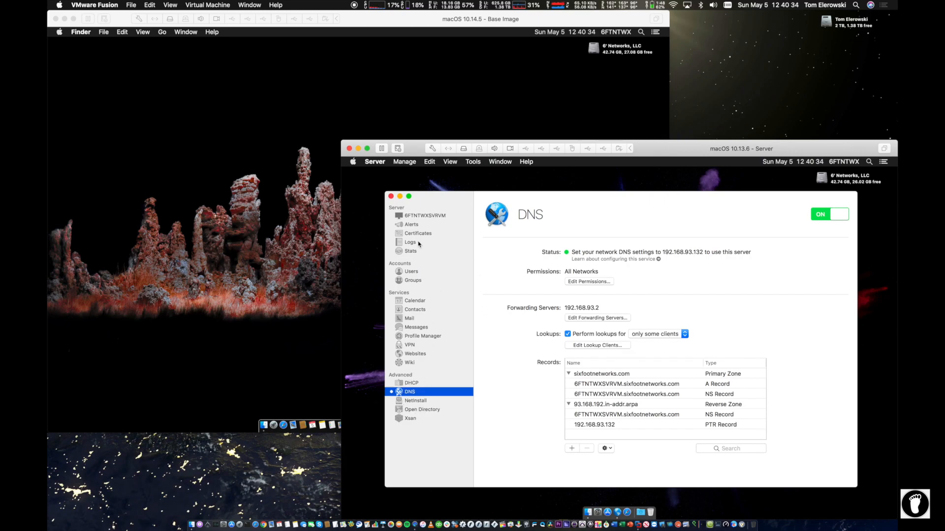
click(420, 216)
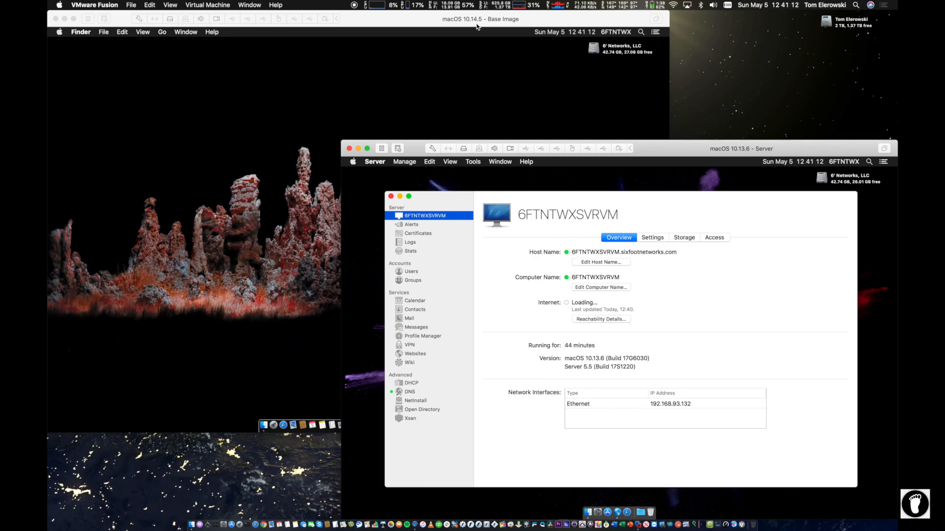
Step: On the Server virtual machine, go from DNS to the Open Directory service page
click(485, 101)
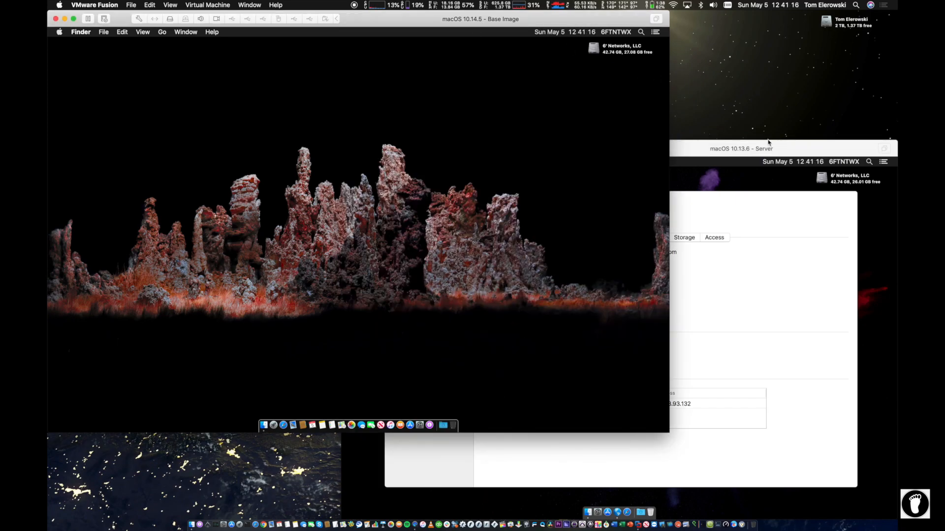
click(787, 148)
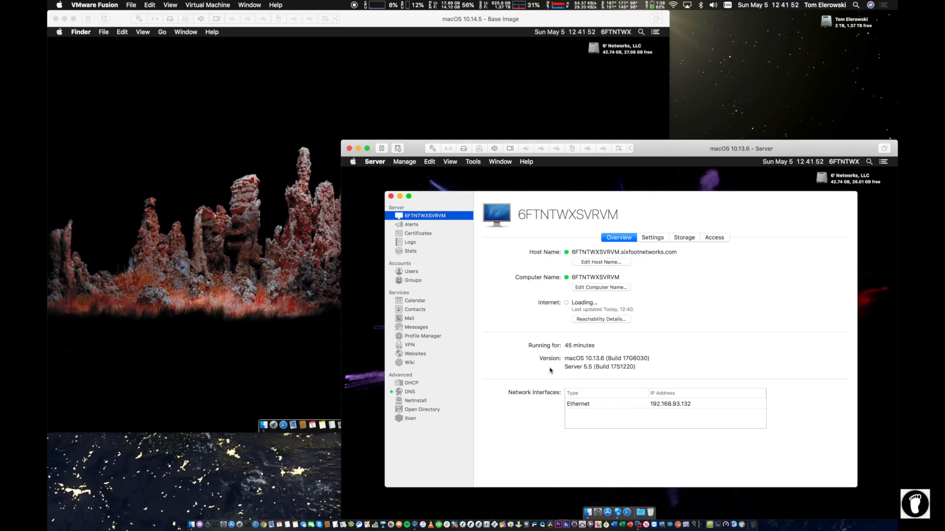
click(406, 392)
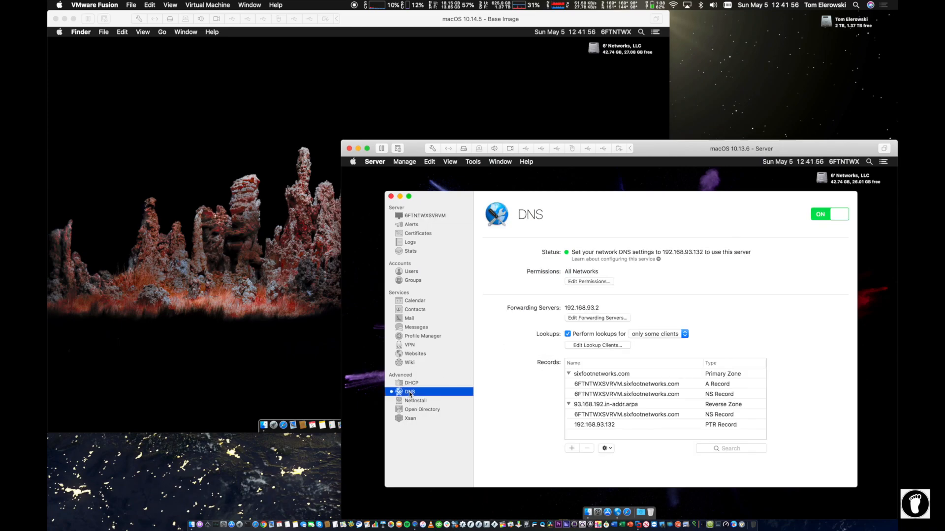
click(414, 409)
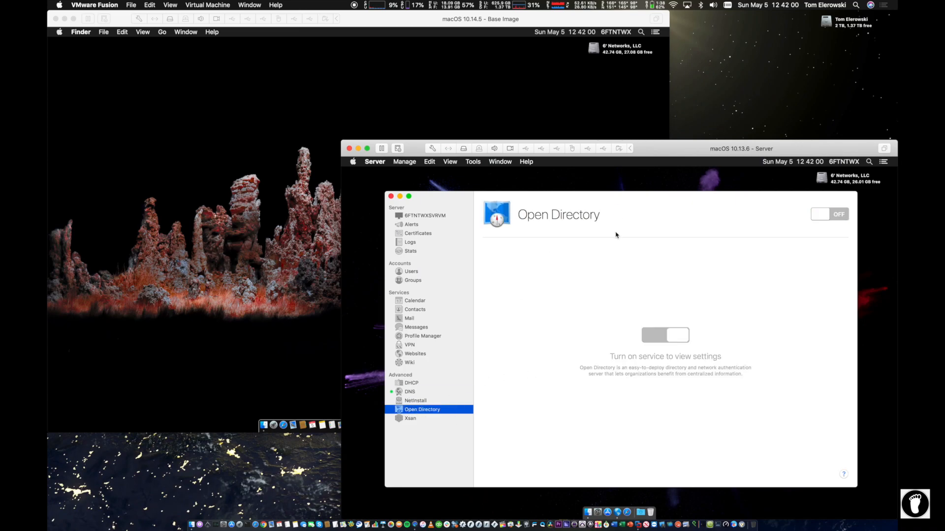
Step: Switch Open Directory on to launch the Configure Network Users and Groups assistant
drag(631, 219, 595, 224)
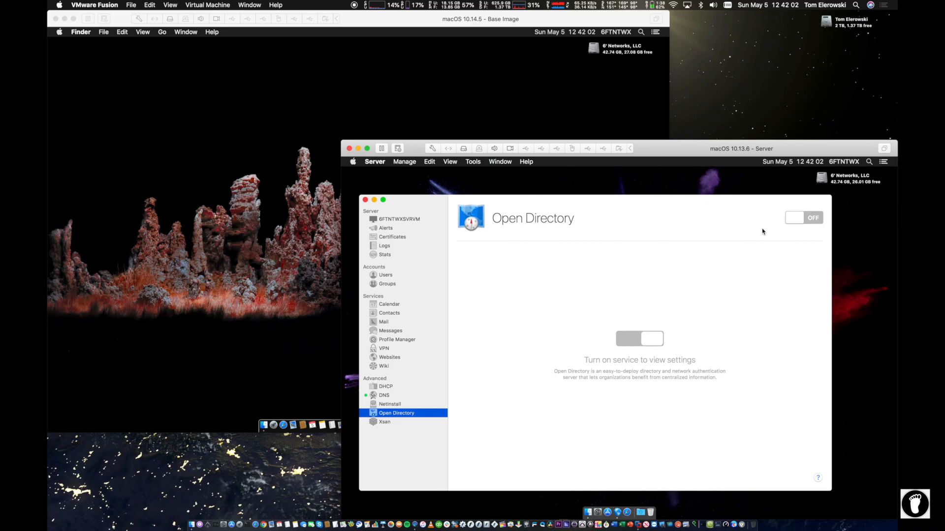
click(811, 217)
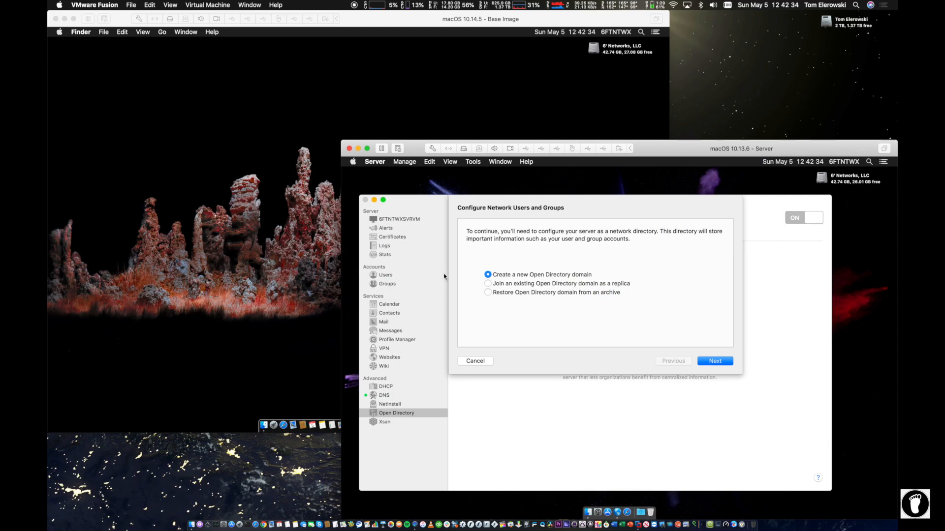
Step: Choose Create a new Open Directory domain and continue to the administrator details
click(487, 293)
click(553, 274)
click(712, 360)
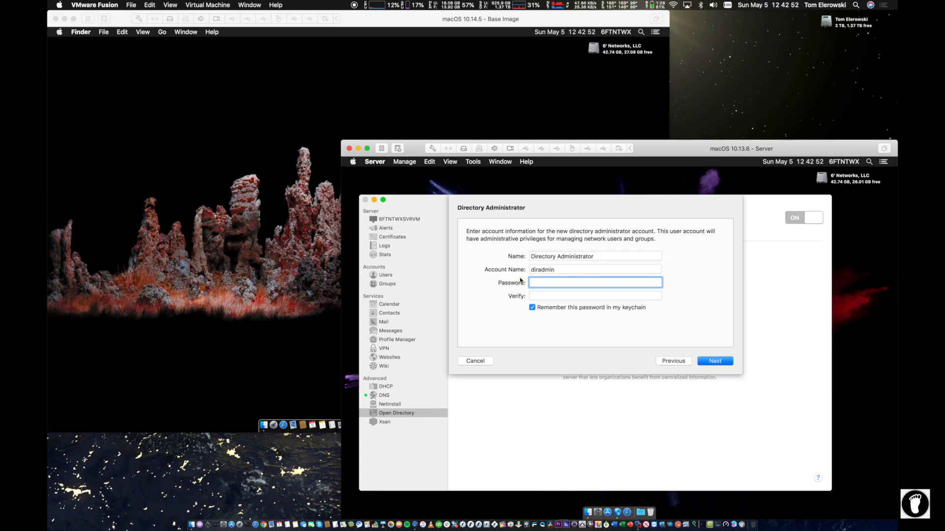
Step: Enter the directory administrator password and verify it, correcting a mistyped verification
text(********)
key(Tab)
text(**)
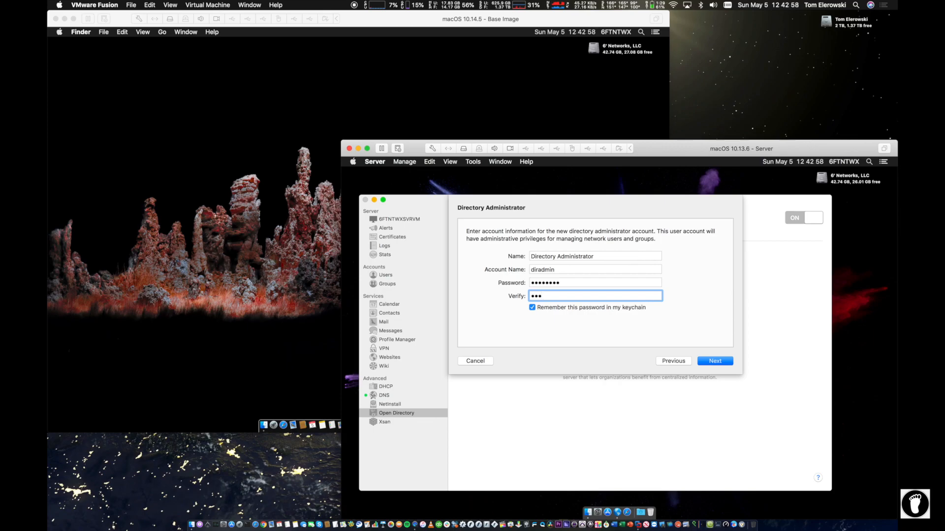
key(BackSpace)
key(BackSpace)
key(BackSpace)
text(*********)
Step: Enter organization name 6' Networks, LLC and the admin e-mail address, then confirm Set Up
click(712, 362)
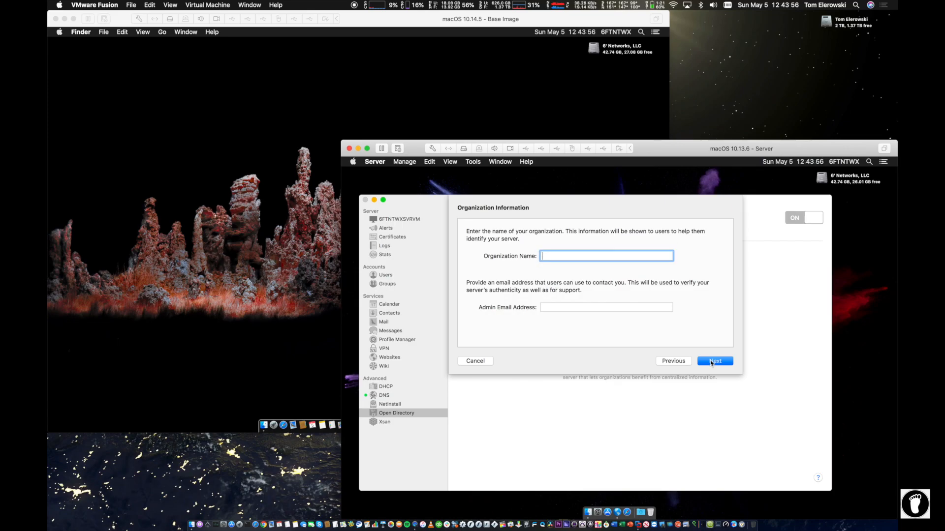
text(6' Networks, LLC)
key(Tab)
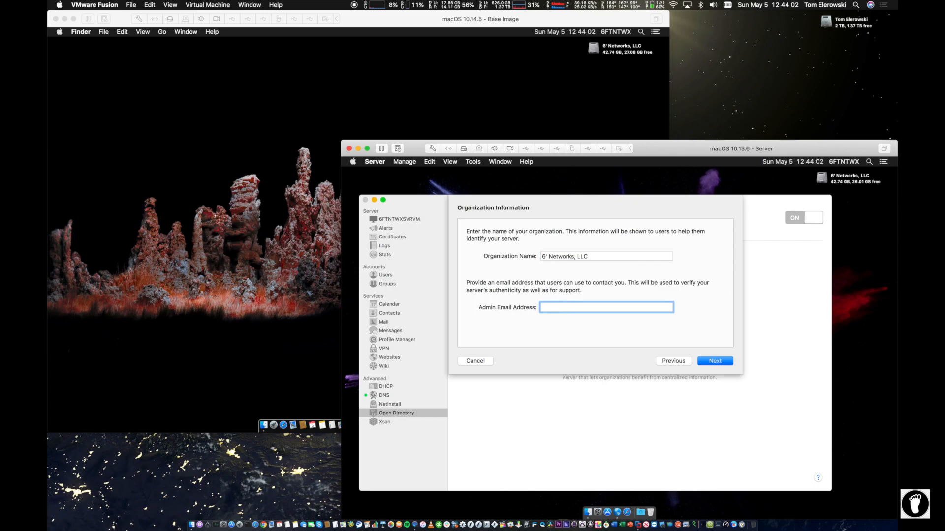
click(711, 361)
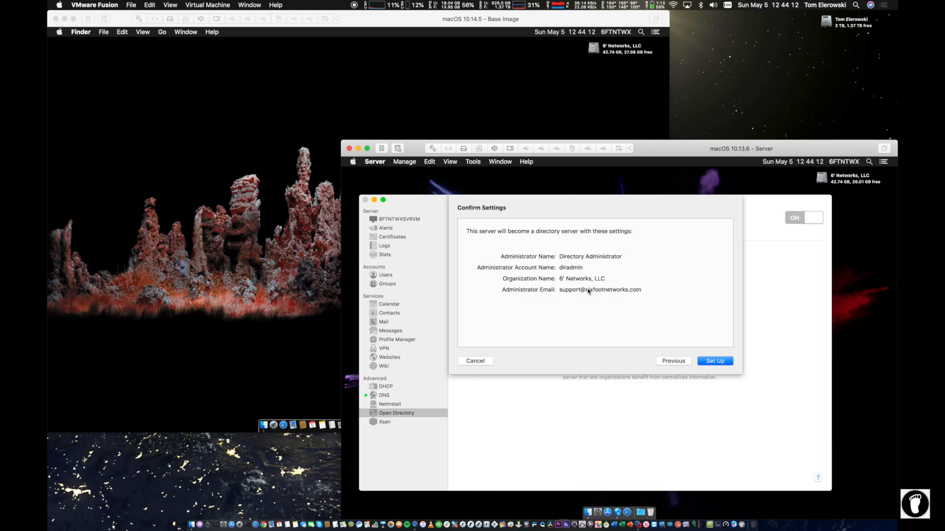
click(712, 361)
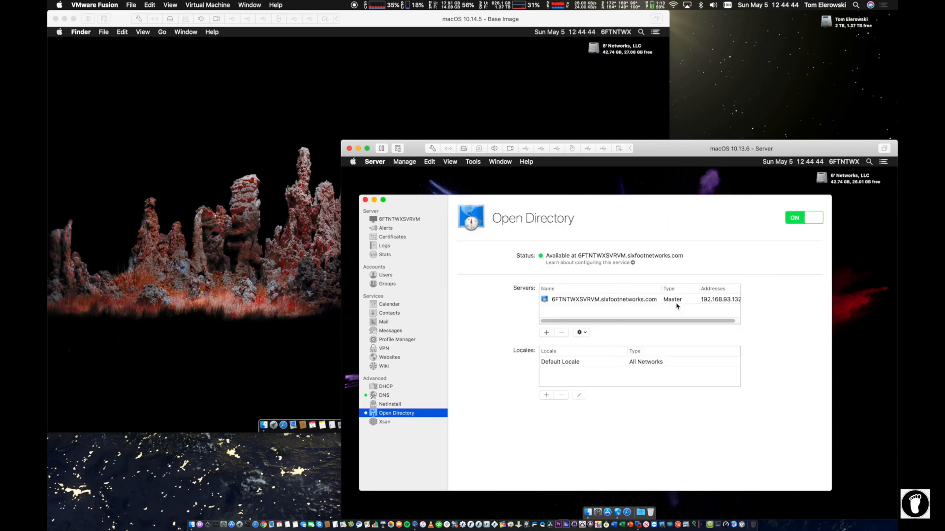
Step: Once setup finishes, select the master server row showing address 192.168.93.132
drag(725, 321, 731, 320)
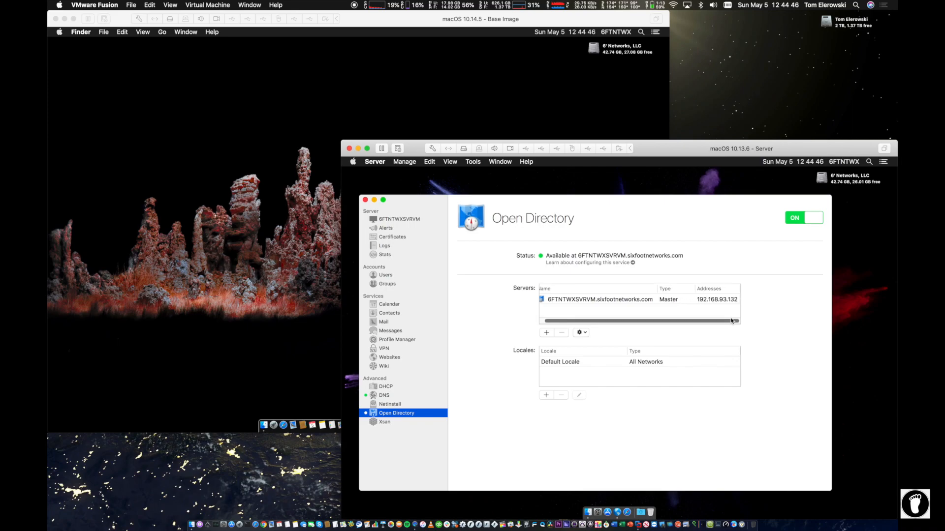
click(621, 300)
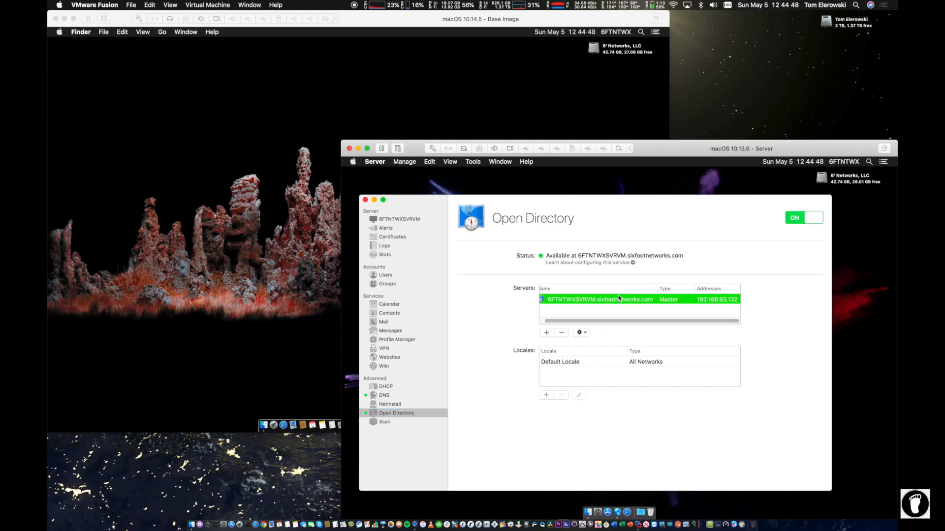
drag(554, 322, 546, 321)
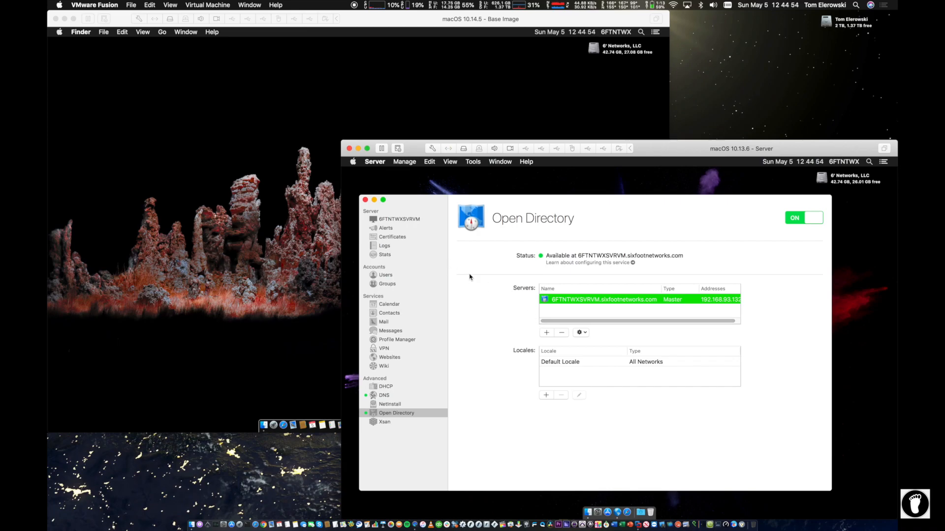
click(394, 284)
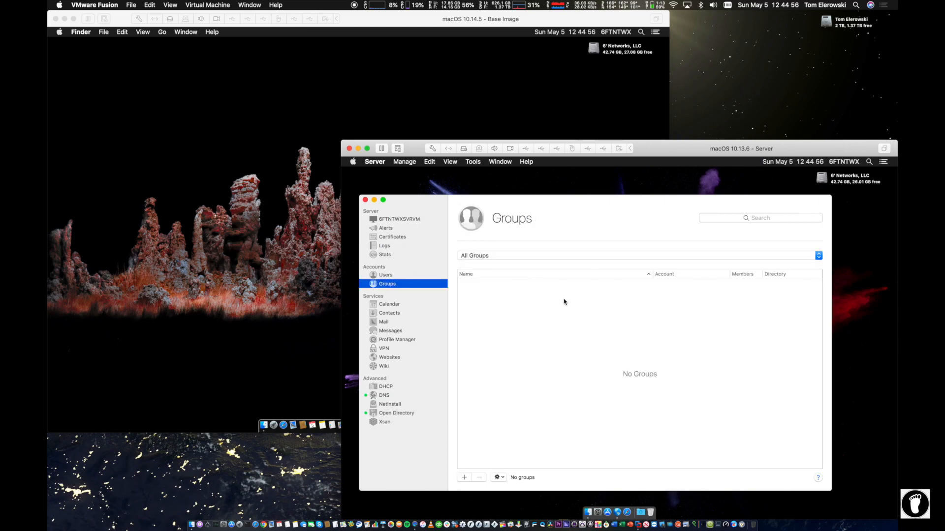
click(536, 256)
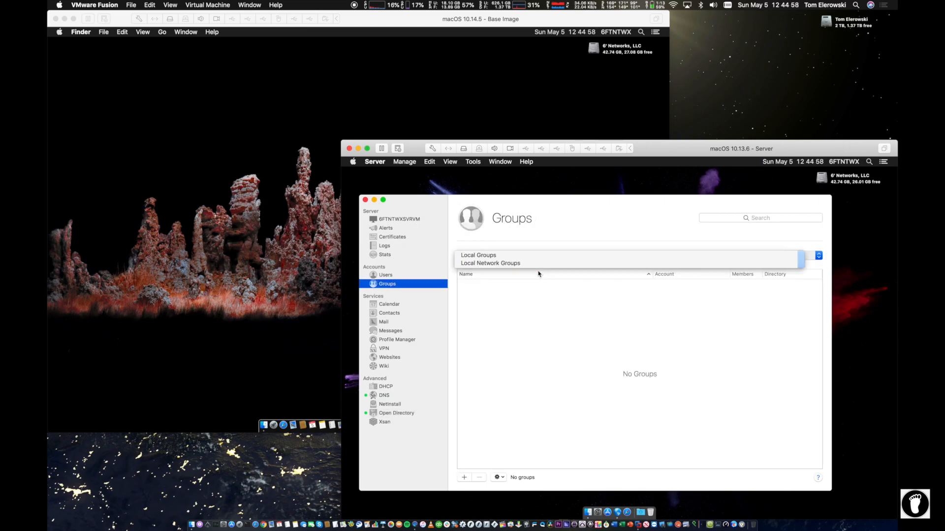
click(377, 276)
click(498, 258)
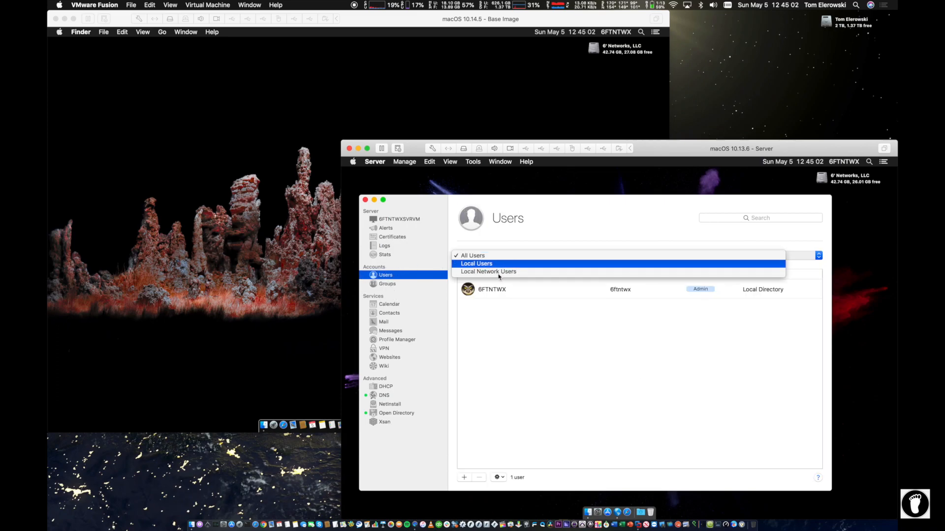
click(500, 275)
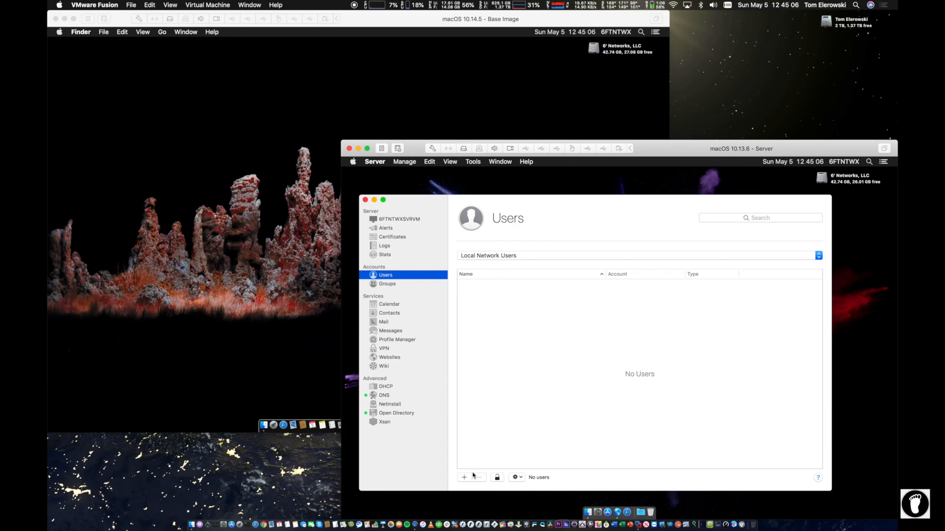
click(385, 285)
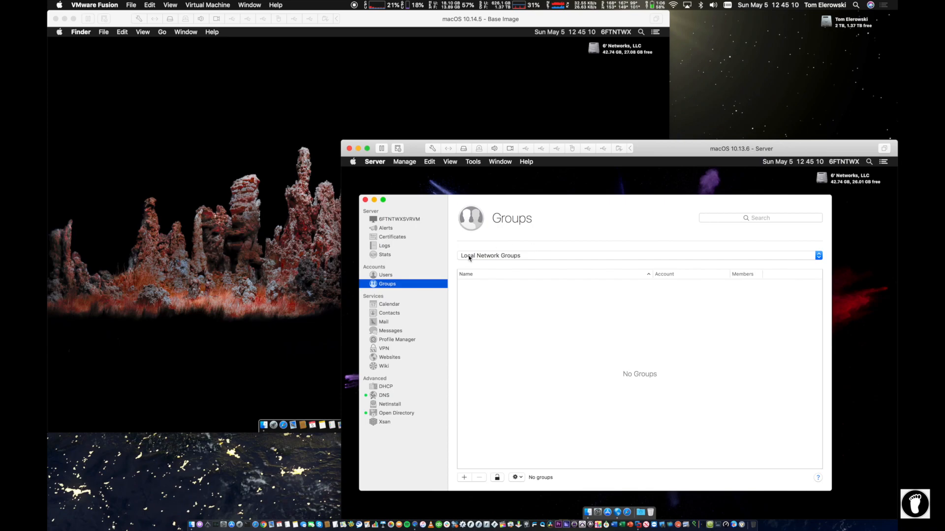
click(483, 256)
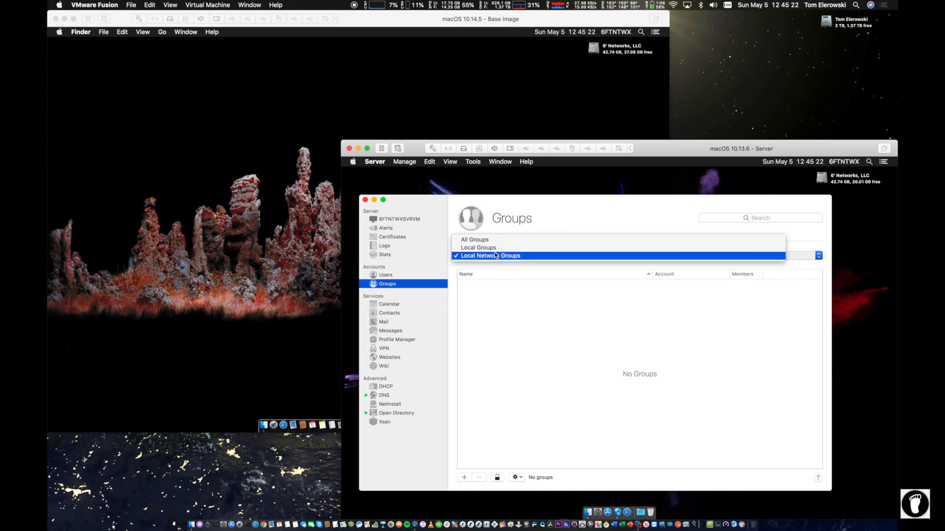
click(527, 256)
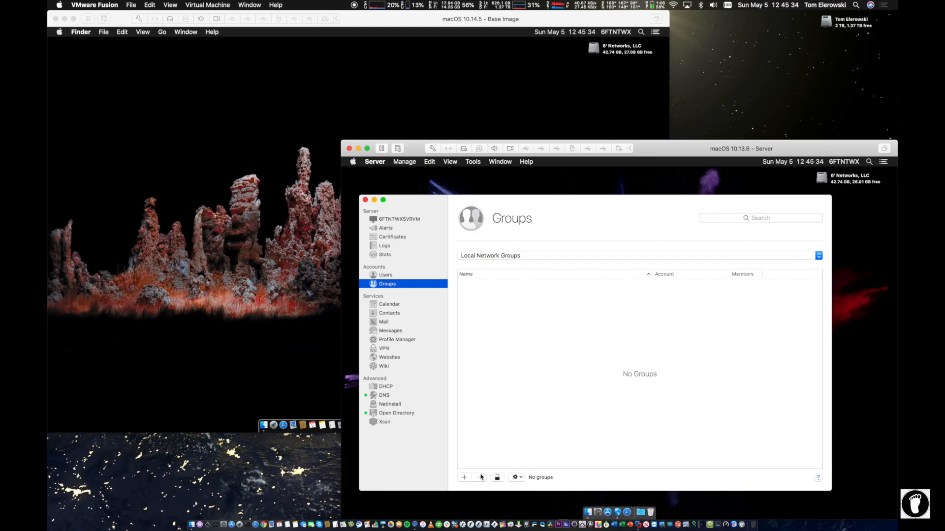
click(515, 478)
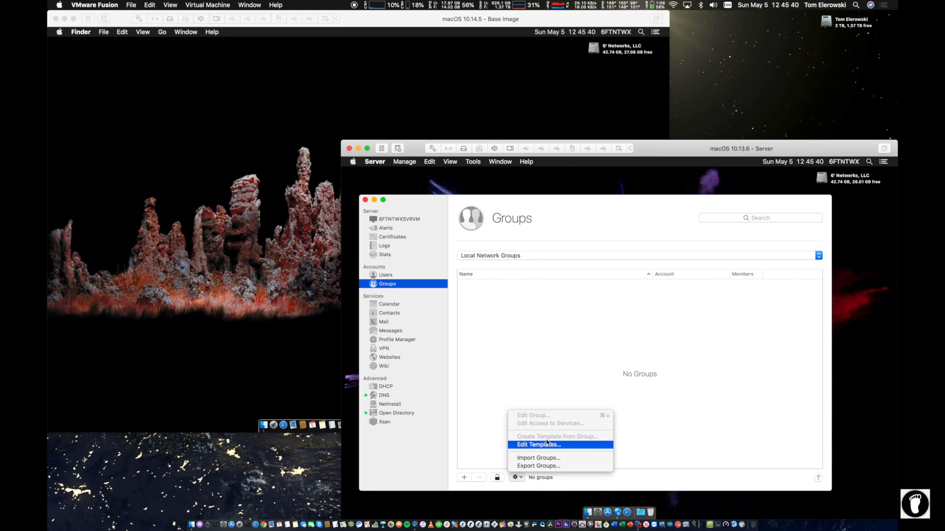
click(506, 381)
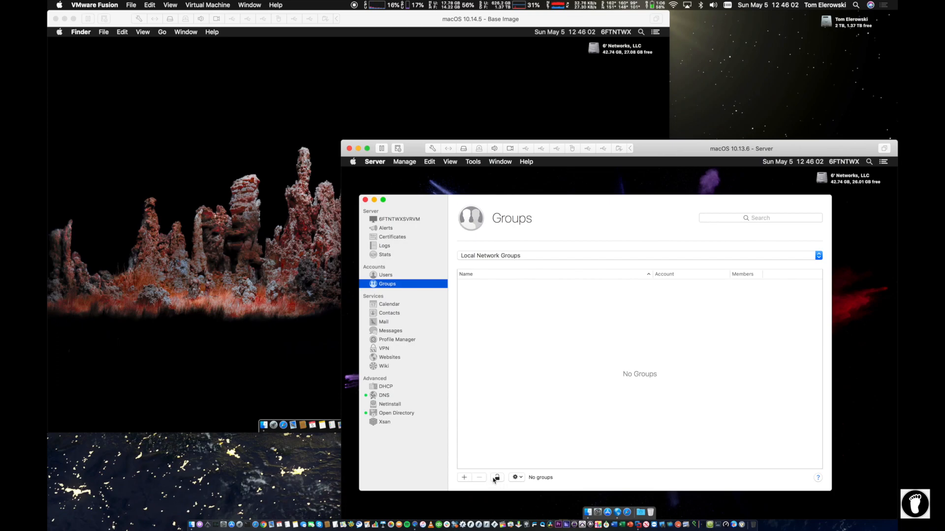
Step: Add groups named Admins and Executives, keeping the auto-filled names admins and executives
click(462, 477)
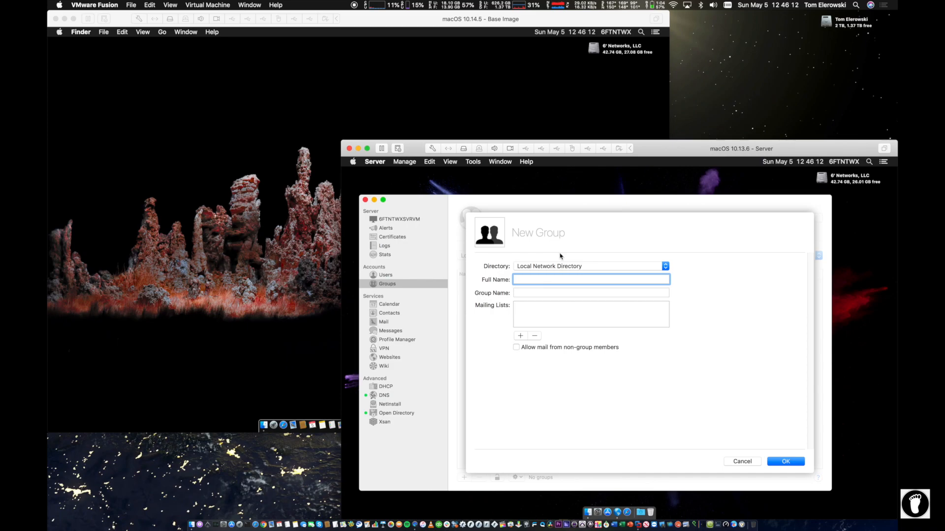
text(Admins)
key(Tab)
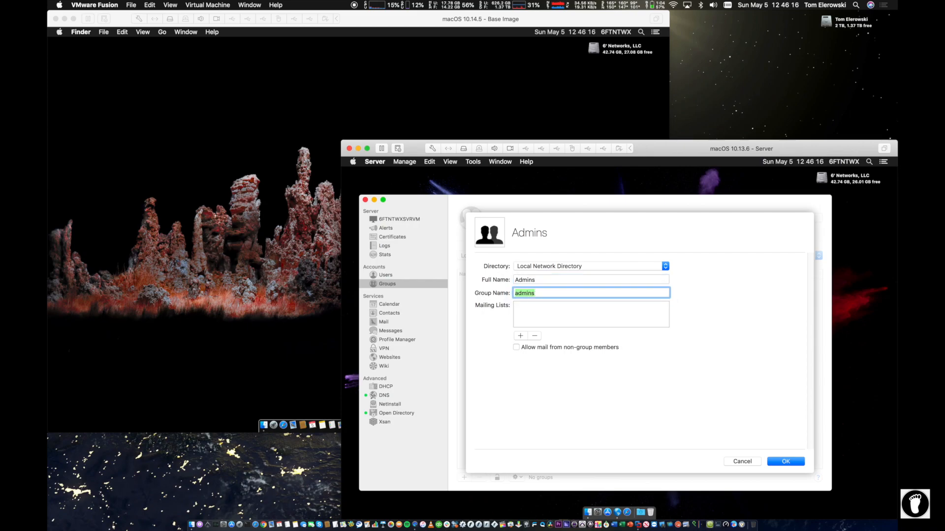
click(784, 461)
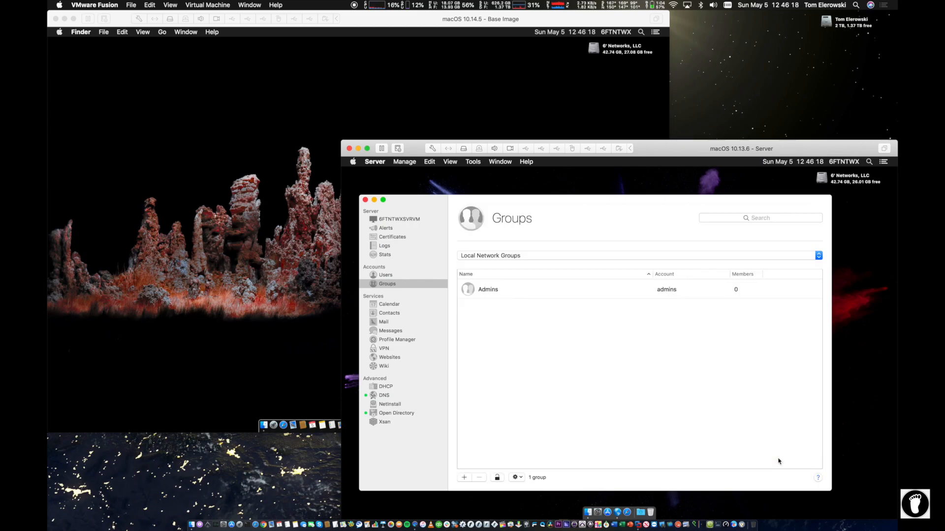
click(464, 477)
text(Ex)
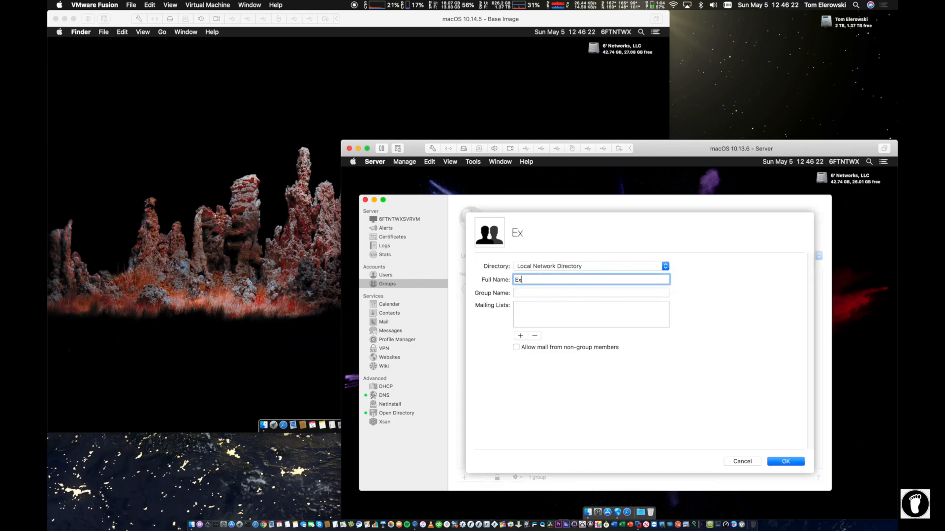
text(ecutives)
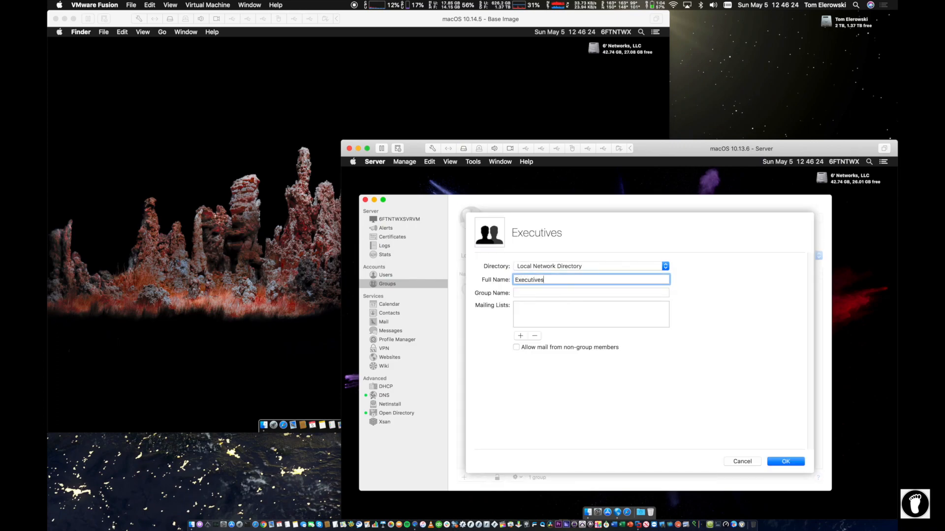
key(Tab)
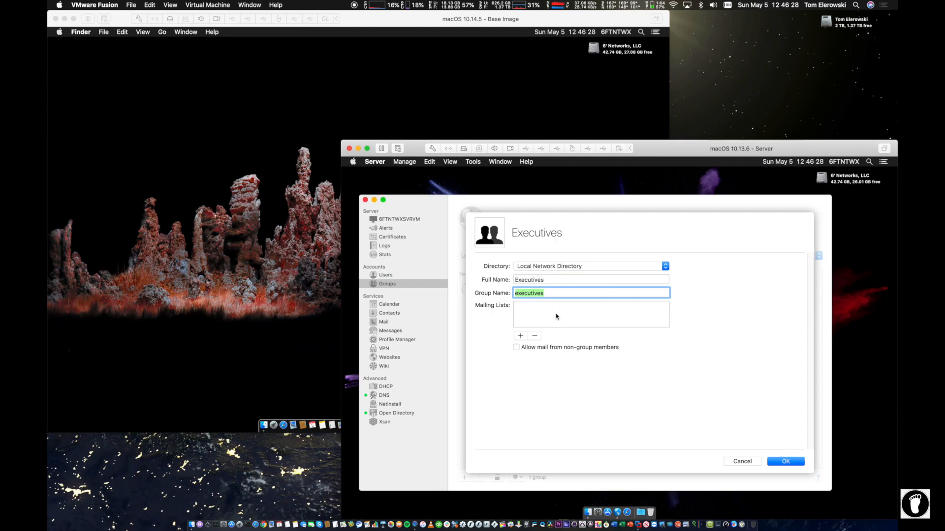
click(780, 462)
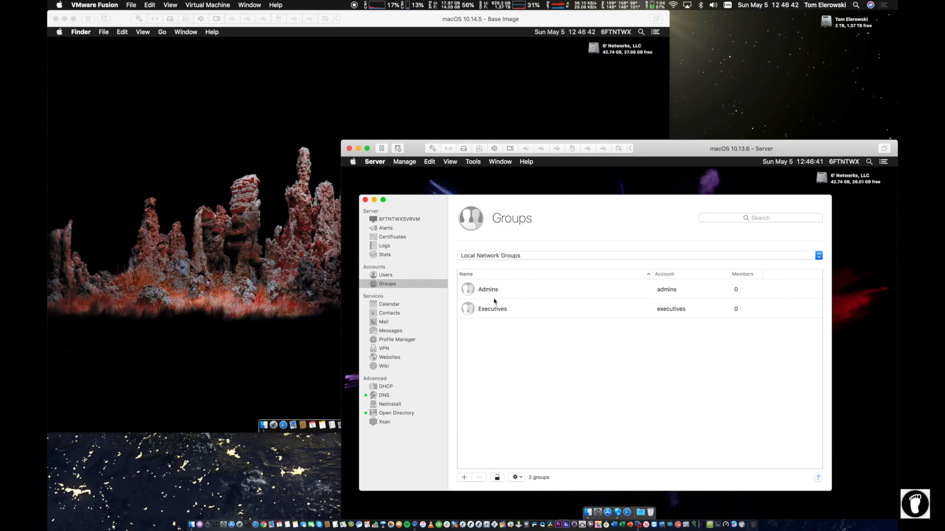
Step: Create the Engineers group with group name corrected to engineers, then switch to Users
click(466, 478)
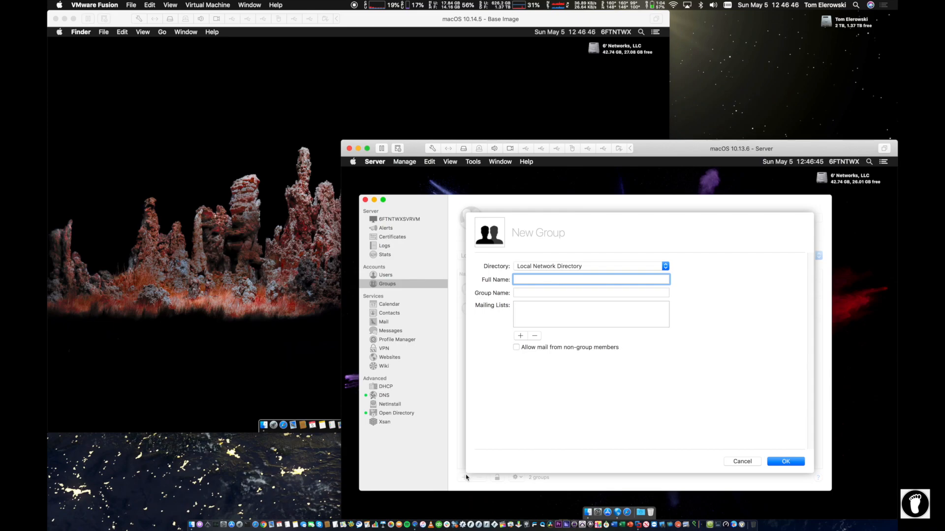
text(Engineers)
click(531, 292)
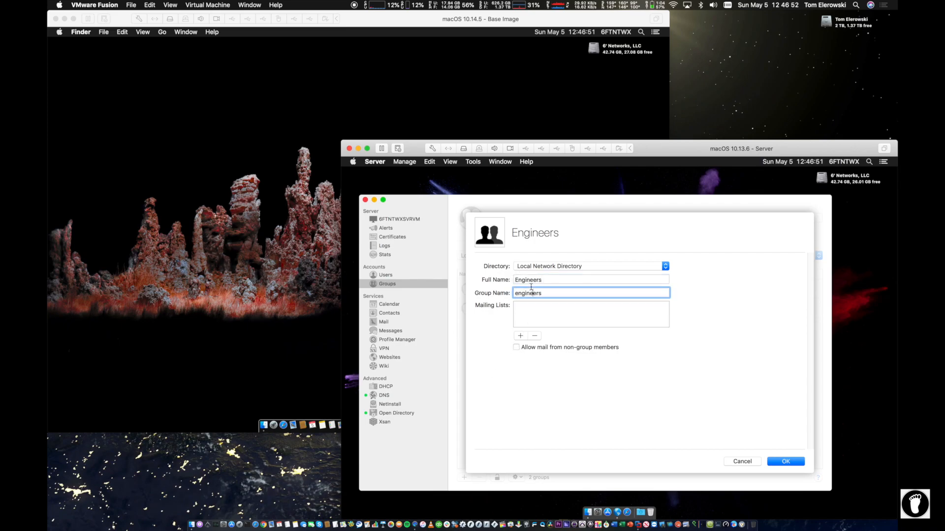
key(BackSpace)
key(BackSpace)
key(BackSpace)
key(Delete)
key(BackSpace)
key(BackSpace)
key(BackSpace)
key(BackSpace)
text(engime)
key(BackSpace)
text(neers)
click(790, 461)
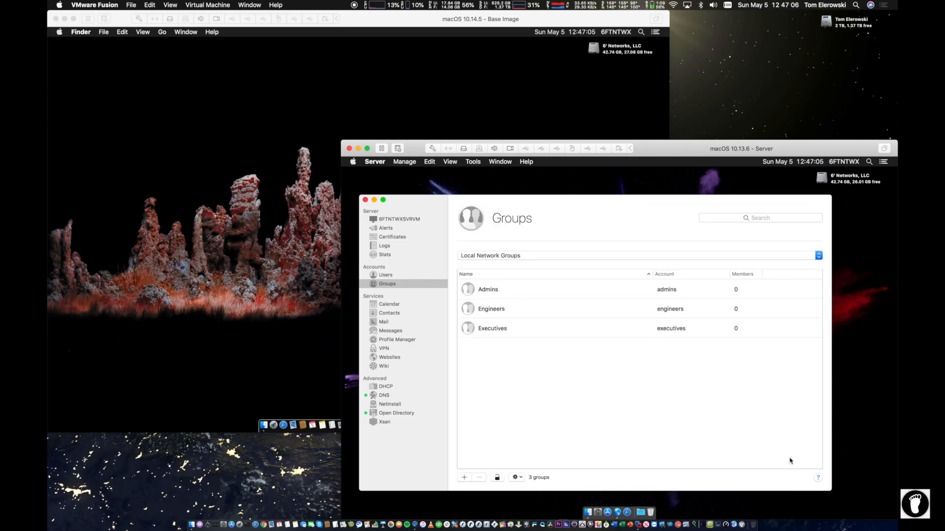
click(386, 276)
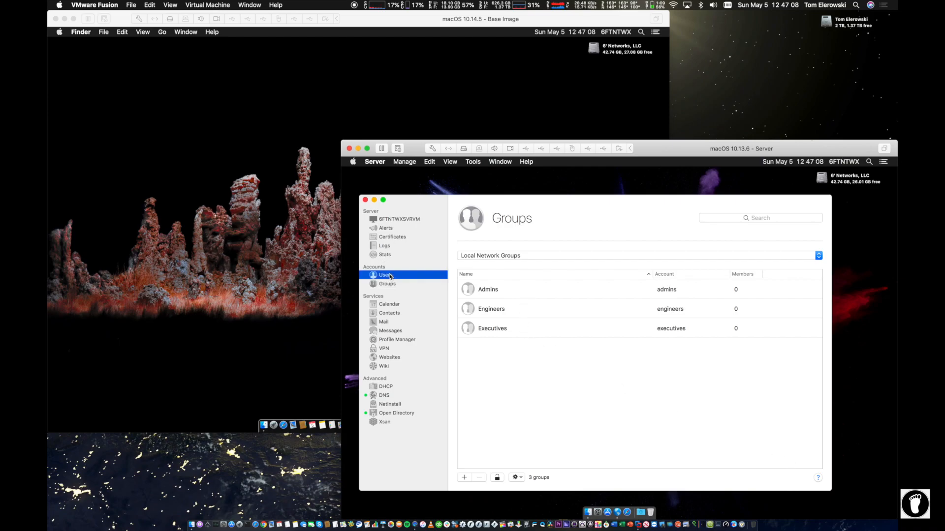
click(463, 476)
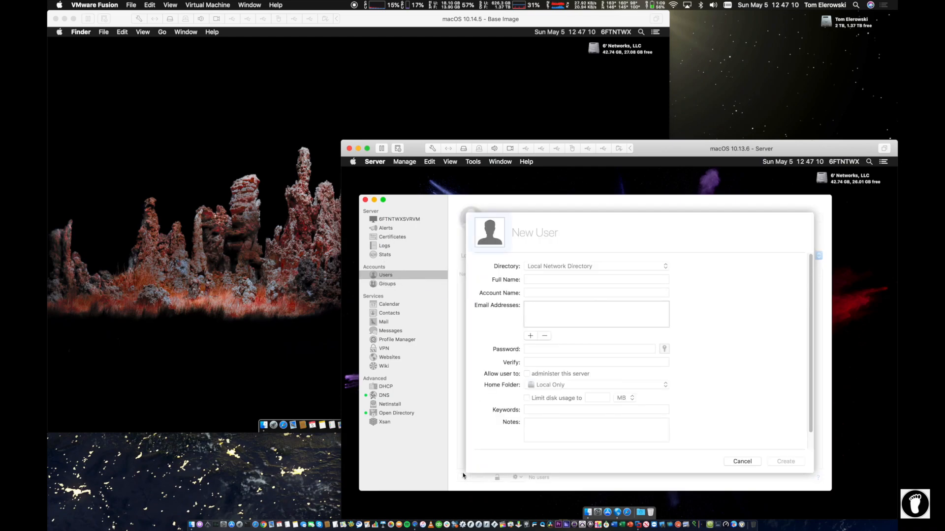
click(745, 460)
click(563, 255)
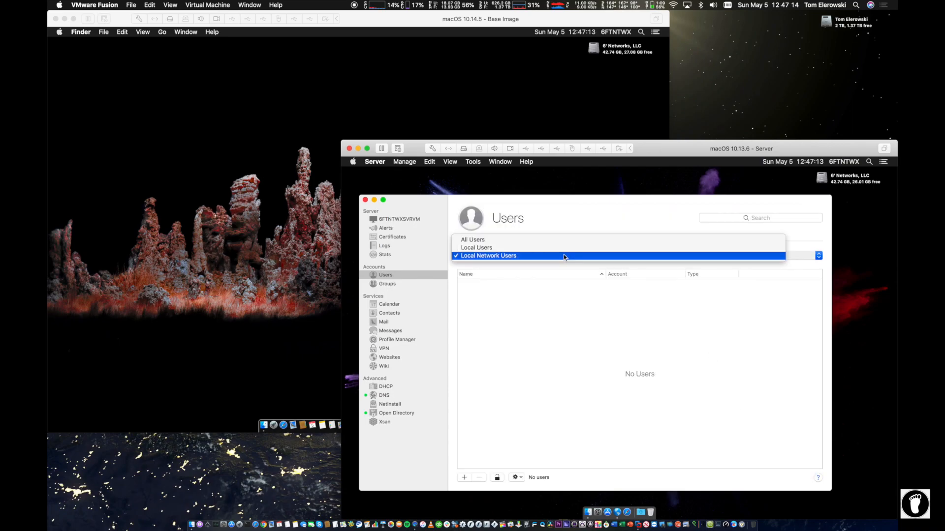
click(561, 246)
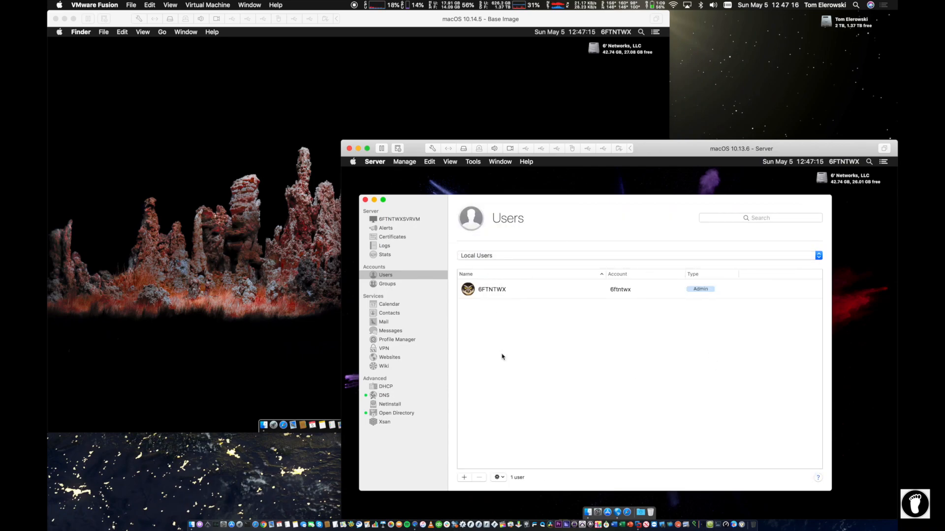
click(476, 253)
click(500, 264)
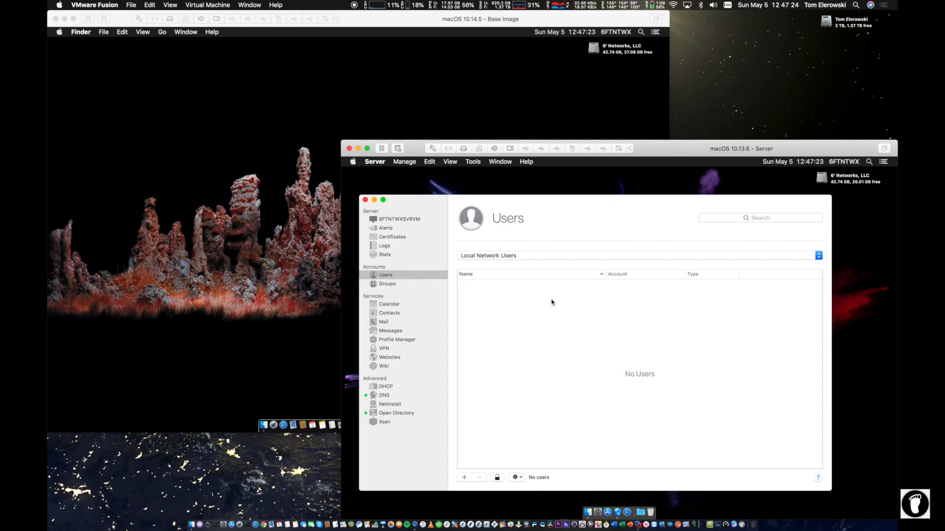
Step: Start a Local Network Directory user and enter the person's full name and short account name
click(463, 477)
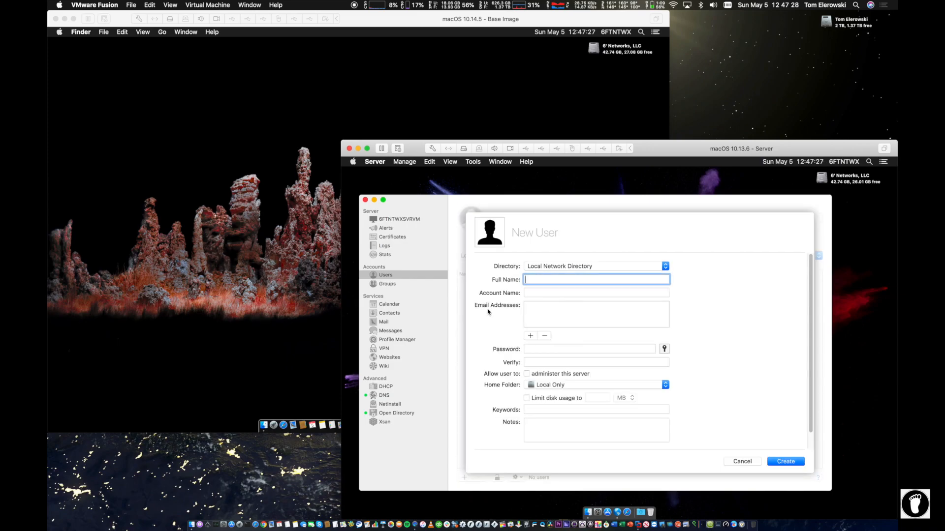
click(577, 269)
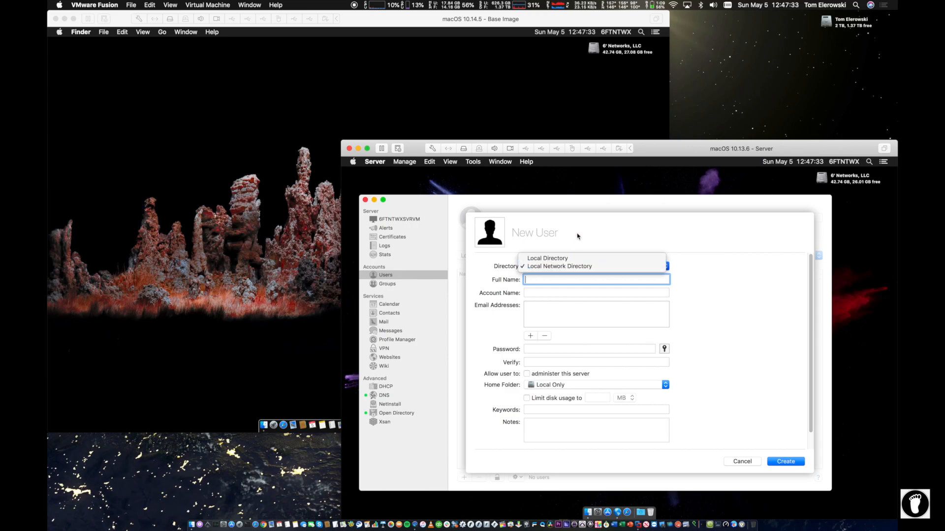
click(569, 236)
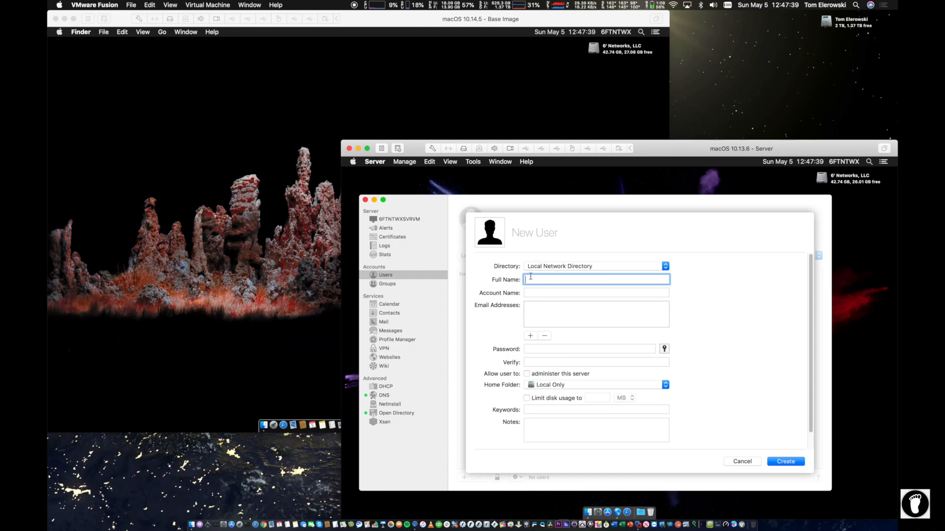
text(Tom Elerowski)
key(Tab)
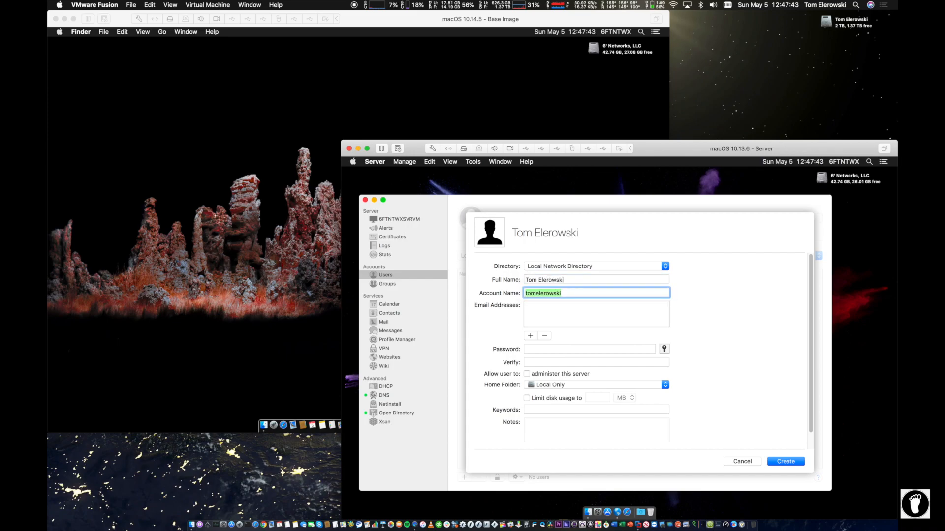
text(tom)
Step: Enter the new user's password and type it again to verify
click(541, 346)
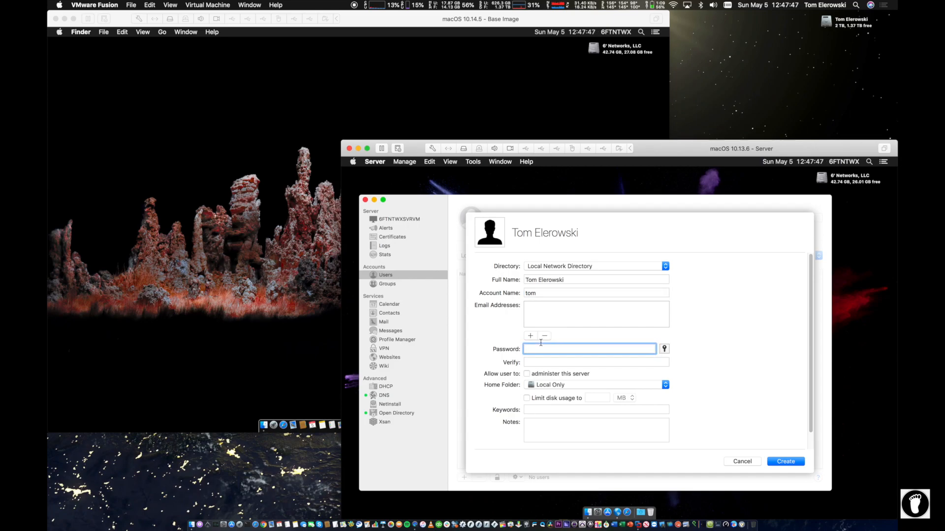
text(••••••)
key(Tab)
text(•••••••••)
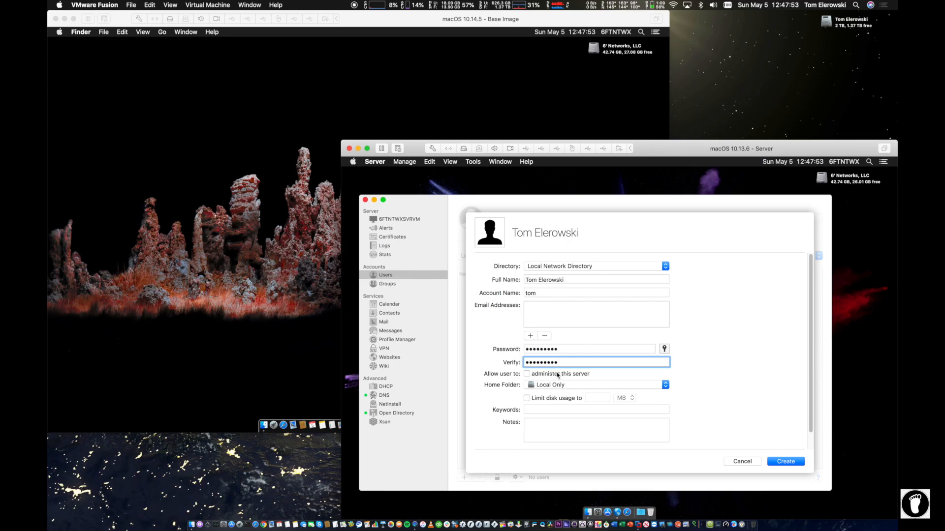
Step: Let the new user administer this server, keeping the home folder Local Only with no disk usage limit
click(527, 374)
click(566, 385)
click(537, 385)
click(537, 386)
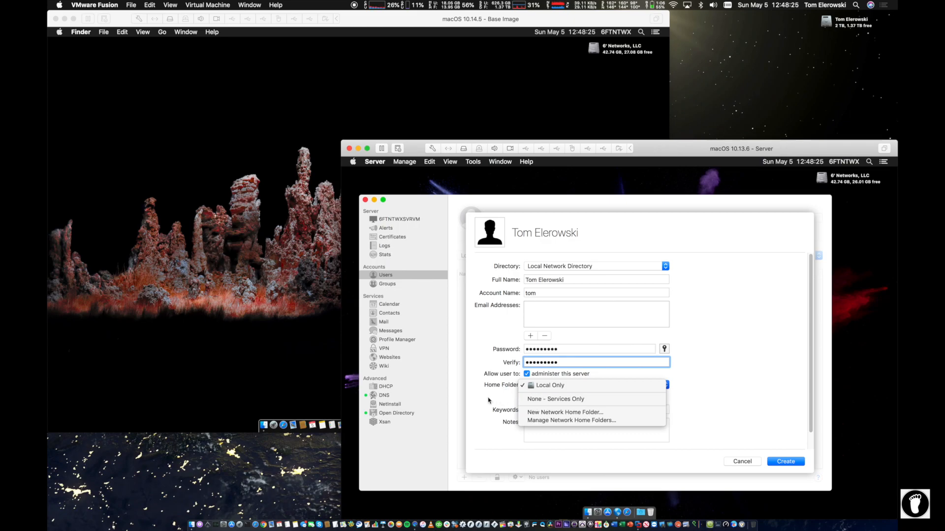
click(545, 388)
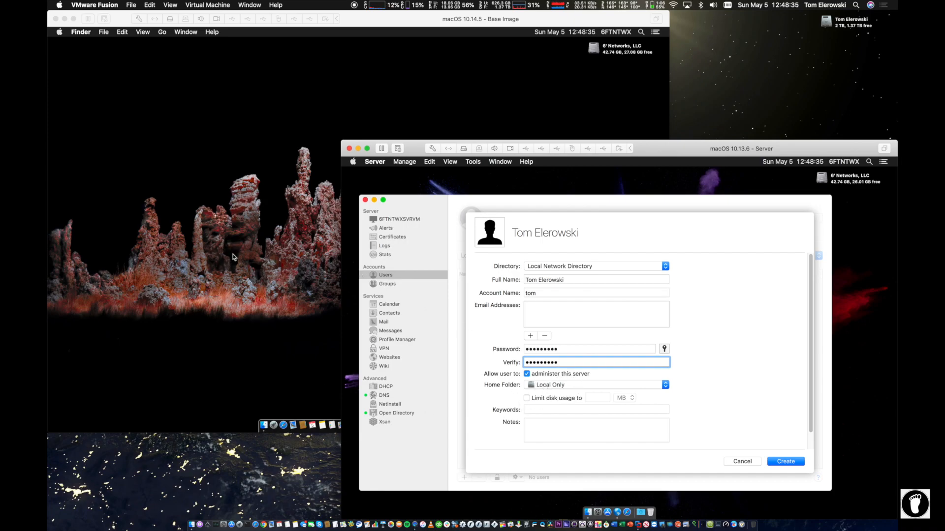
click(554, 399)
click(619, 399)
click(620, 397)
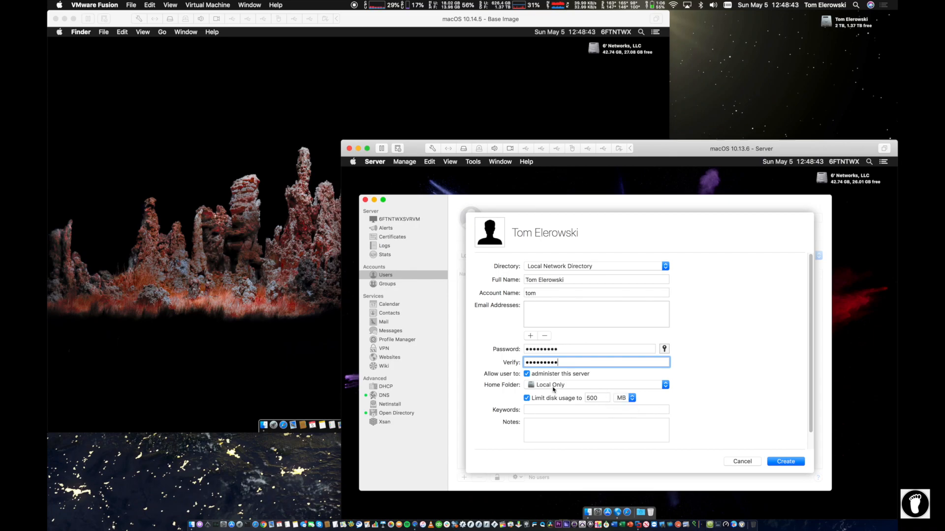
click(526, 399)
Step: Add a note that the user account was created on May 5th, 2019, and create the admin user
click(533, 421)
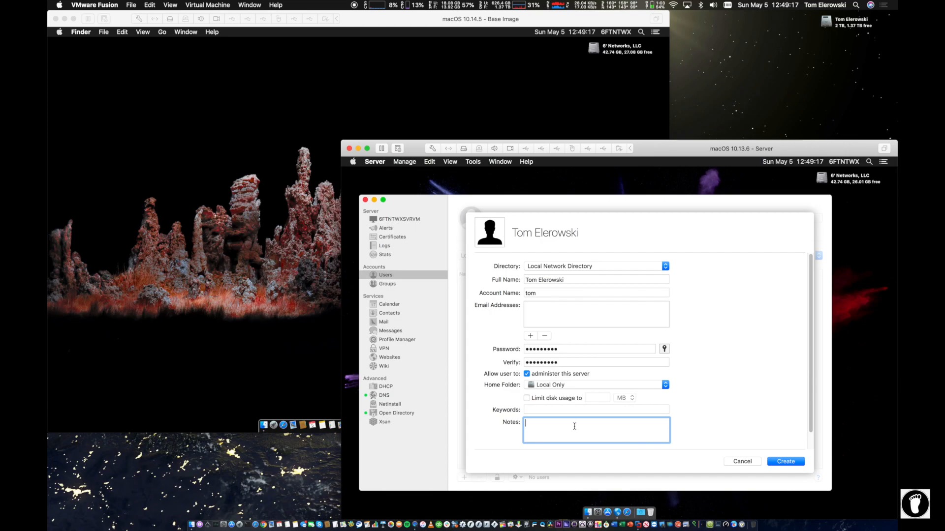
text(acco)
key(BackSpace)
key(BackSpace)
key(BackSpace)
key(BackSpace)
key(BackSpace)
key(BackSpace)
key(BackSpace)
key(BackSpace)
text(ser account created on May 5th)
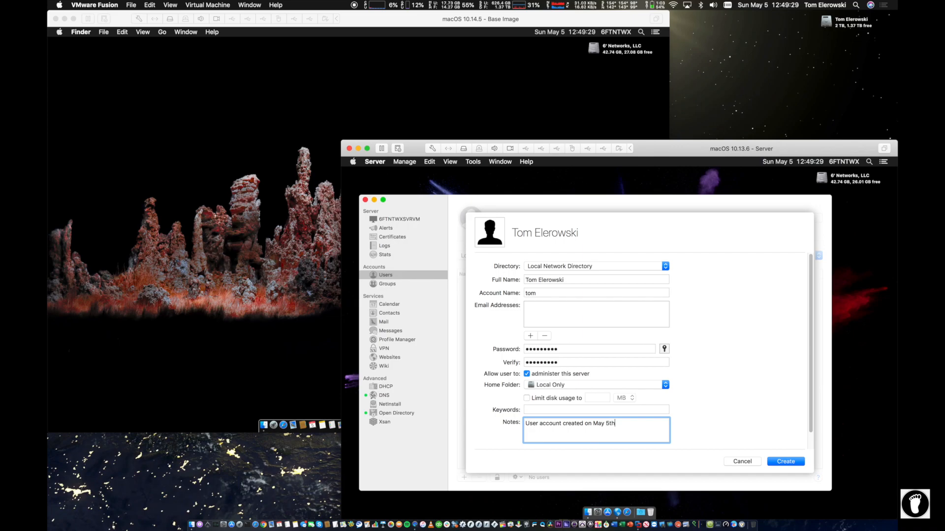
text(, 2019.)
click(793, 460)
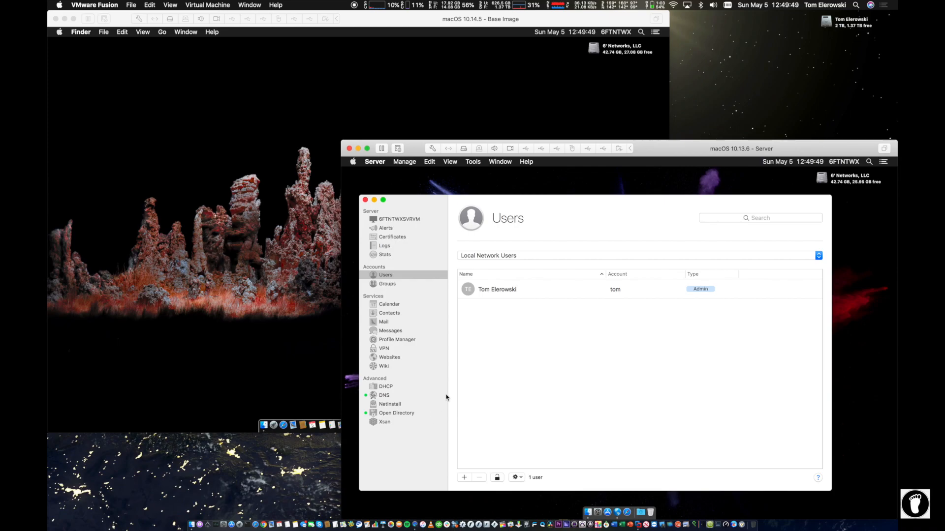
Step: Create the network user 'Test User 1' (testuser1) with a verified password
click(464, 477)
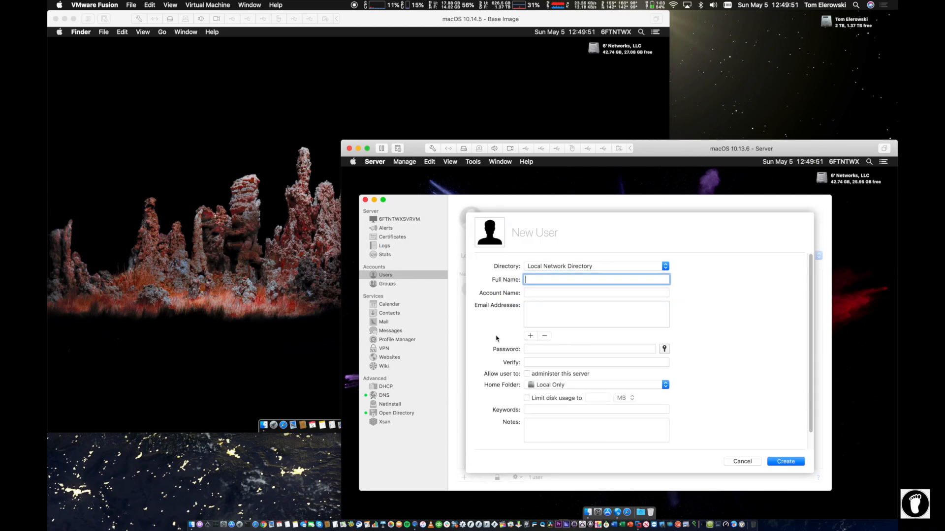
text(Test USer)
key(BackSpace)
key(BackSpace)
key(BackSpace)
text(ser )
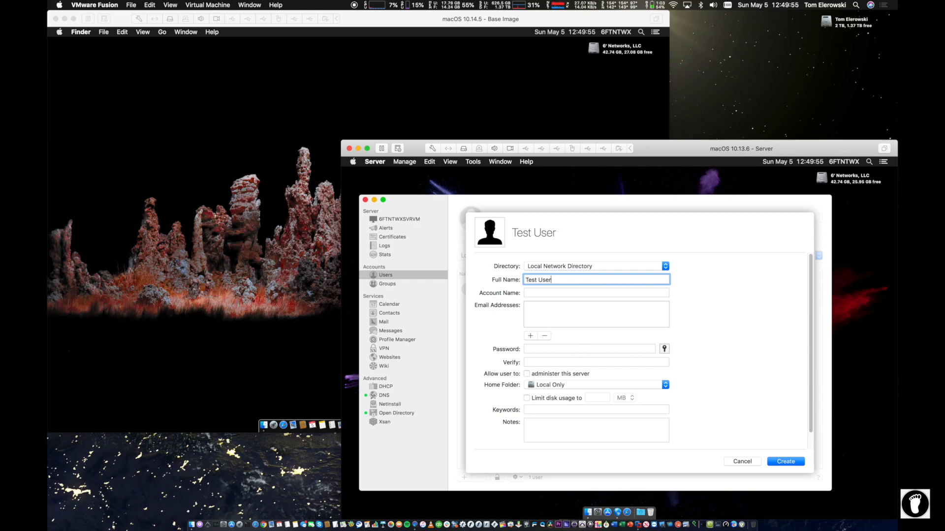
text(1)
key(Tab)
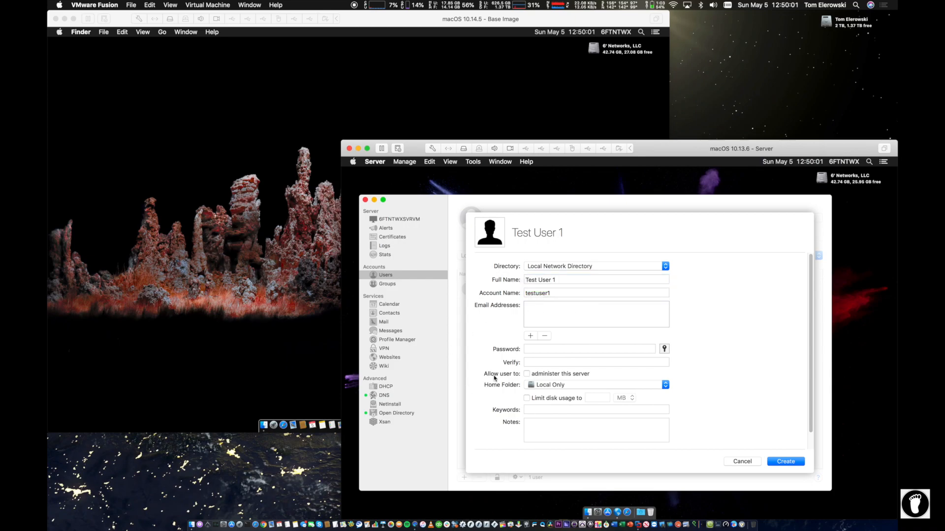
click(531, 349)
text(password)
key(Tab)
text(password)
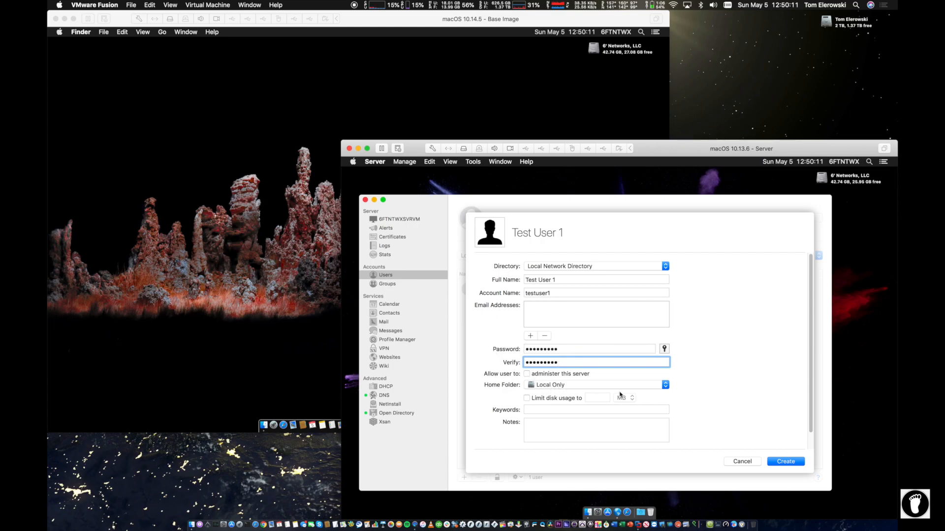
click(784, 466)
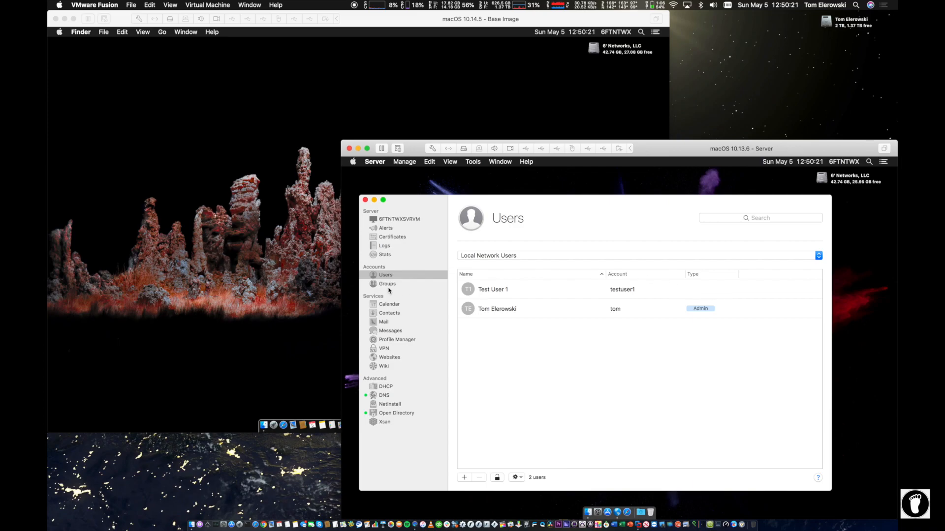
right_click(528, 310)
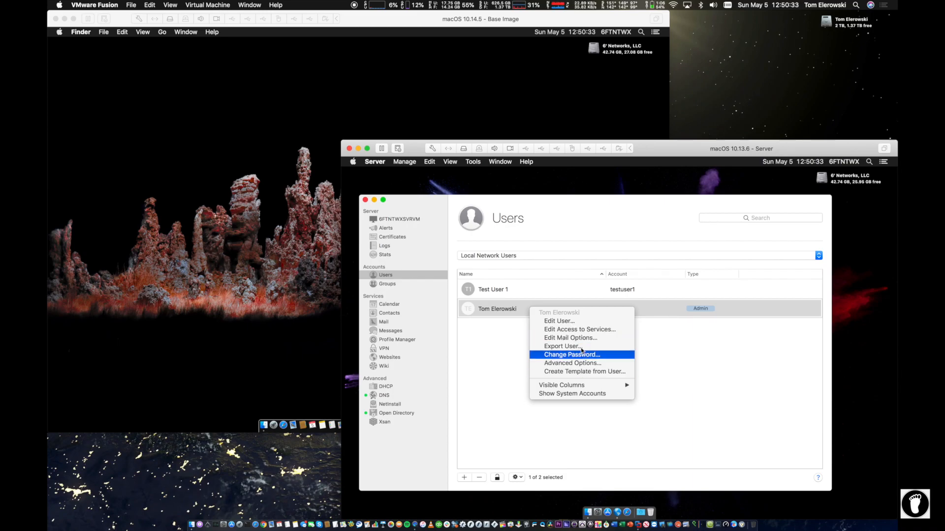
click(583, 364)
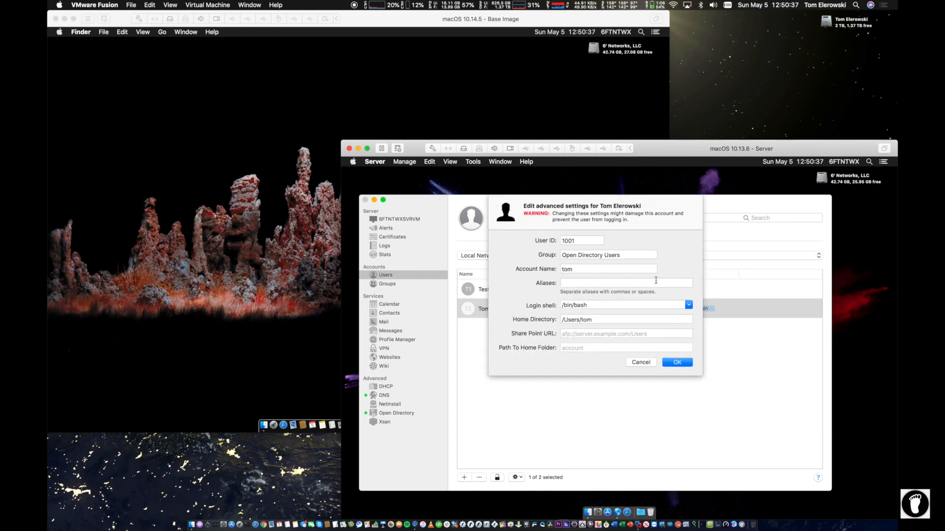
click(640, 282)
text(t)
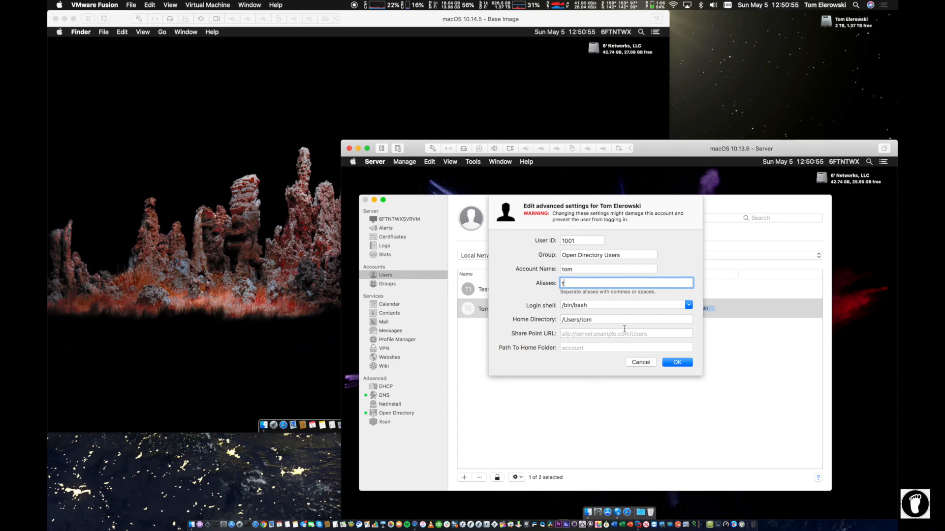
click(560, 332)
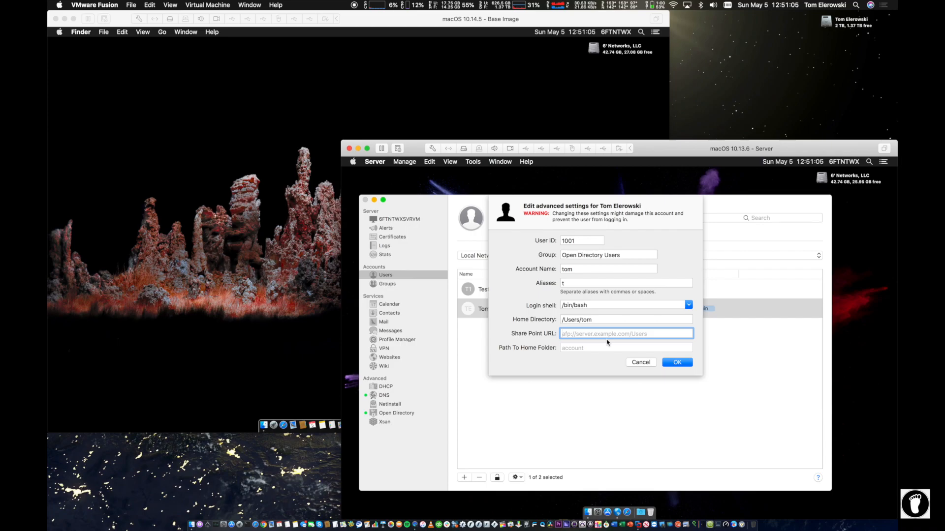
click(634, 362)
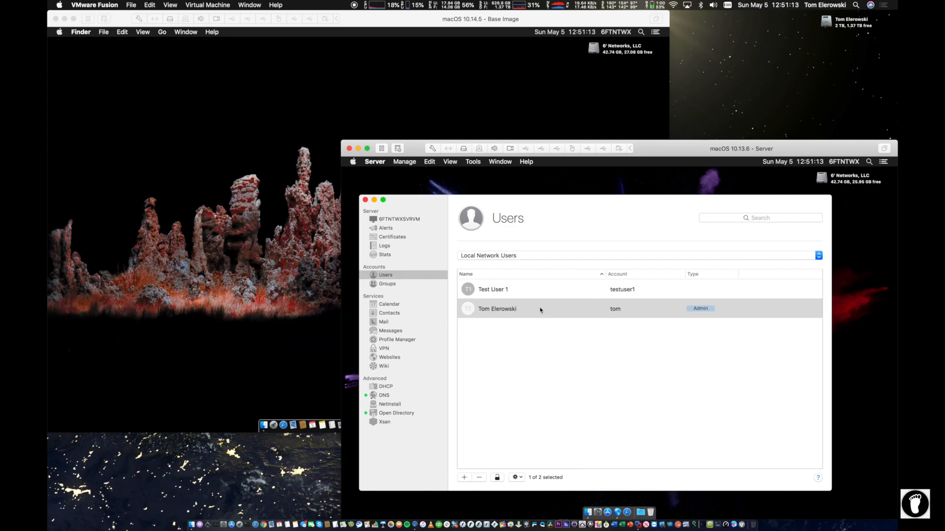
Step: Start a new network user with the full name 'Test User 2'
click(492, 293)
click(492, 308)
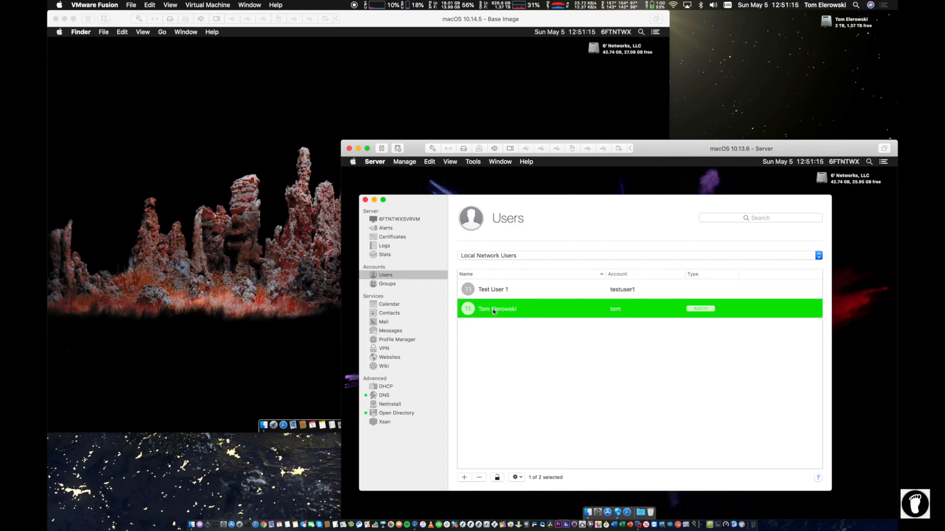
click(464, 477)
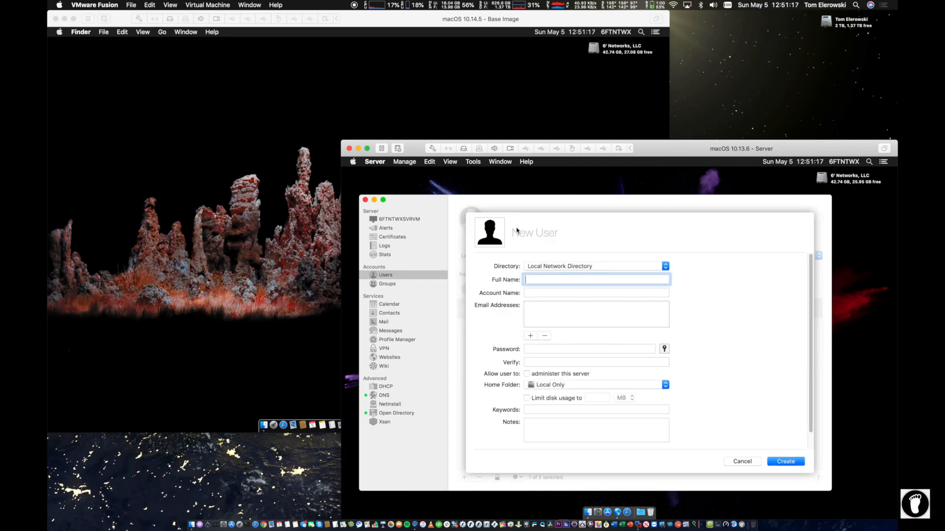
text(Test SU)
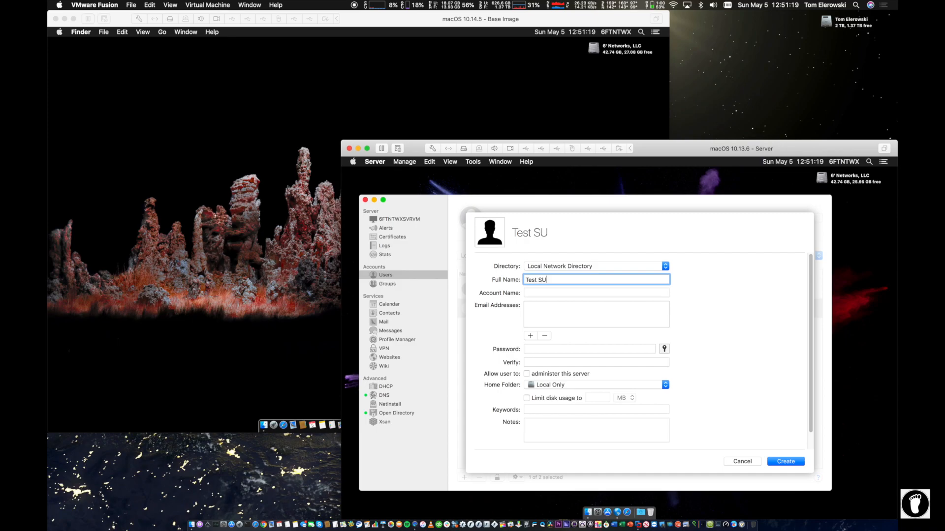
key(BackSpace)
key(BackSpace)
text(User 2)
Step: Set and verify the password, create the Test User 2 account, and show the Groups list
key(Tab)
click(548, 346)
text(•••••••••)
key(Tab)
text(••••)
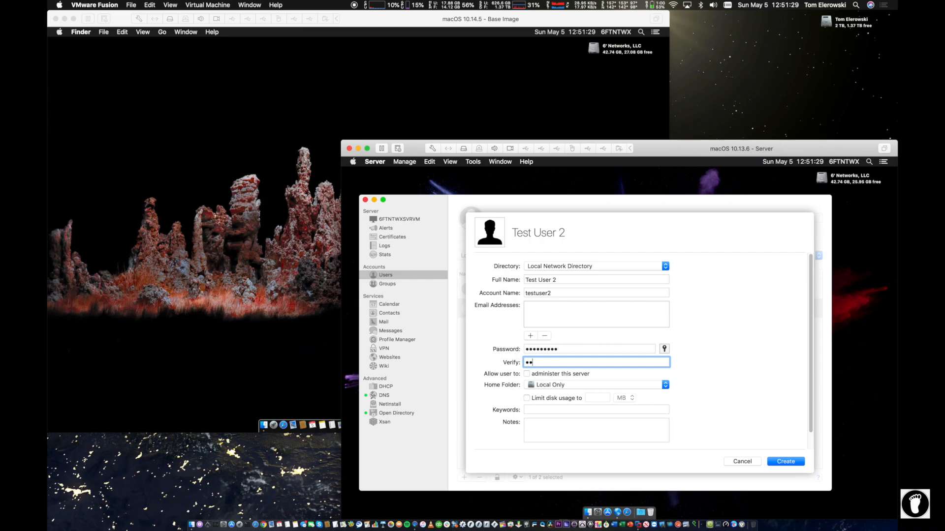
text(•••••)
click(790, 463)
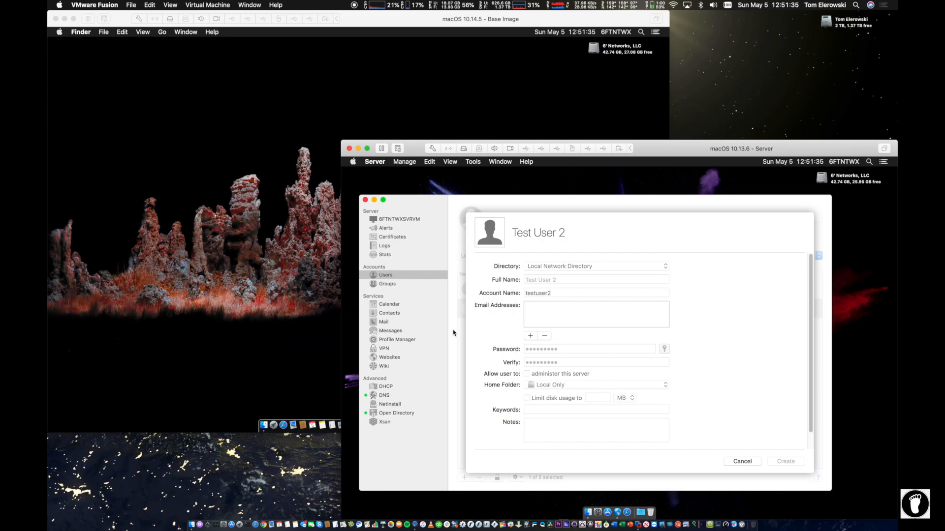
click(394, 284)
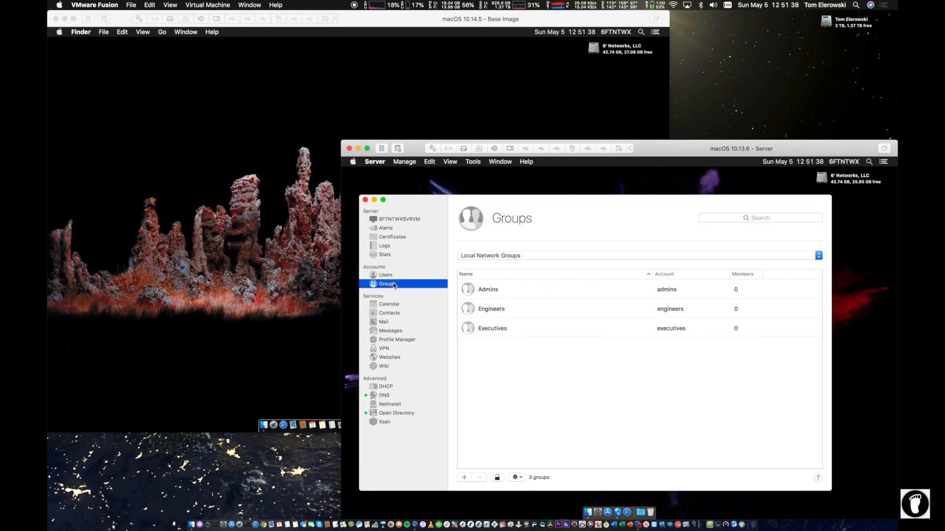
Step: Add the administrator account as the sole member of the Admins group and save
double_click(516, 290)
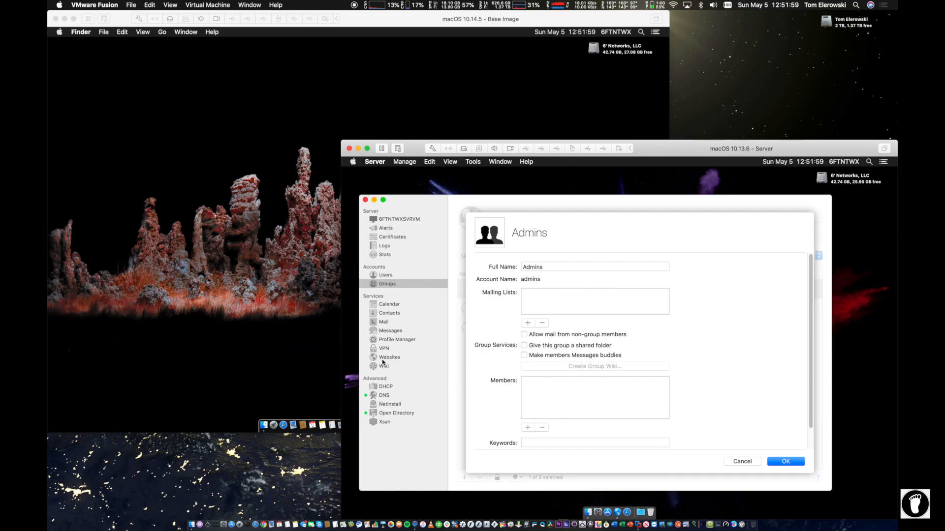
click(526, 428)
text(Tom)
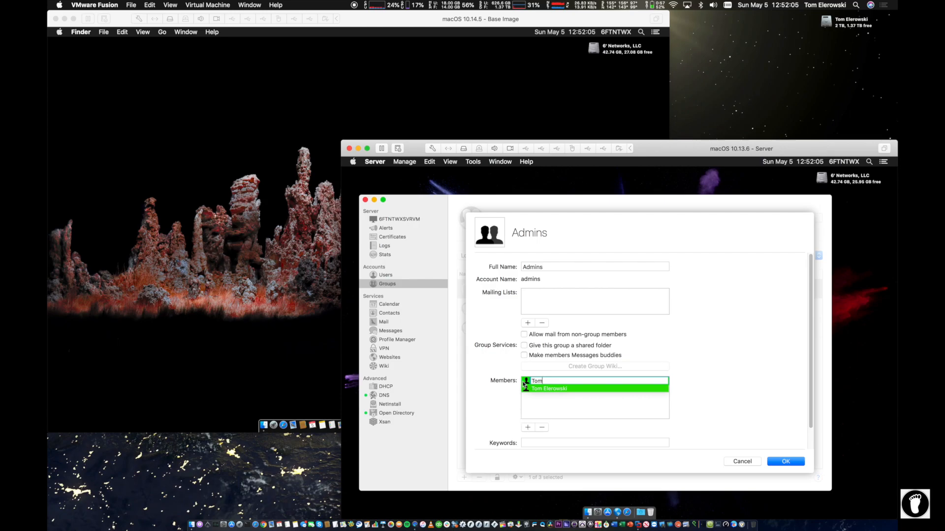
click(534, 388)
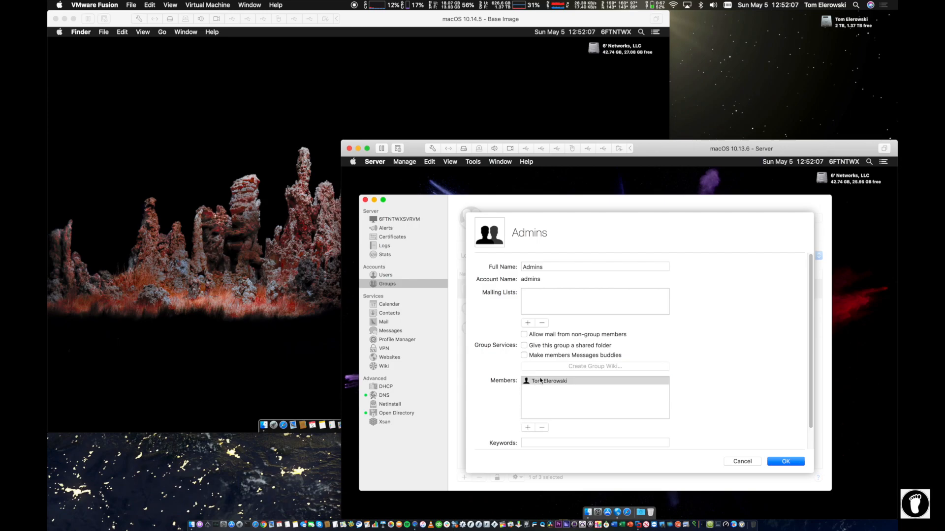
click(536, 381)
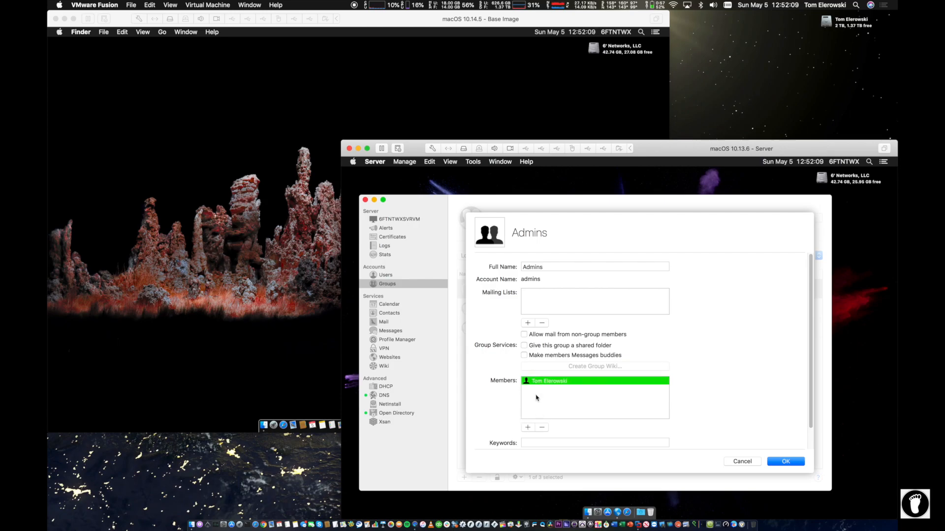
click(541, 427)
click(528, 428)
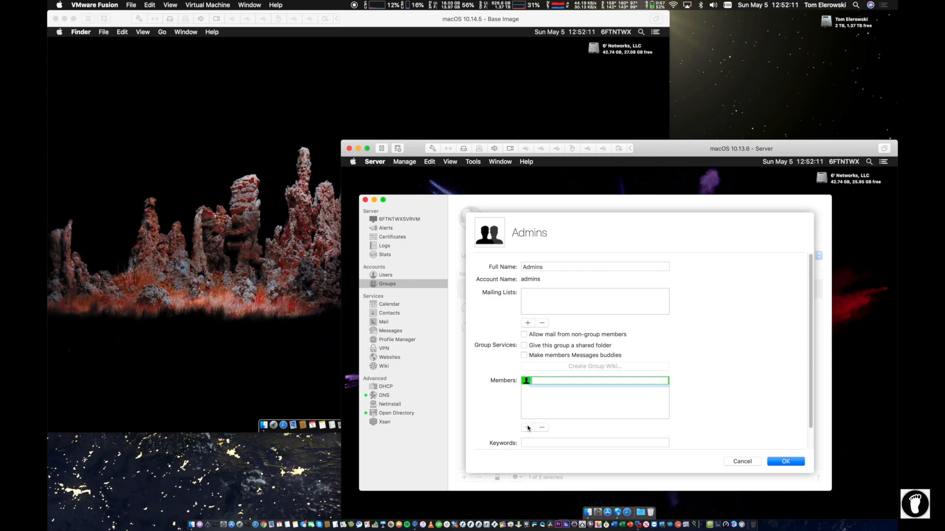
text(Elerowsk)
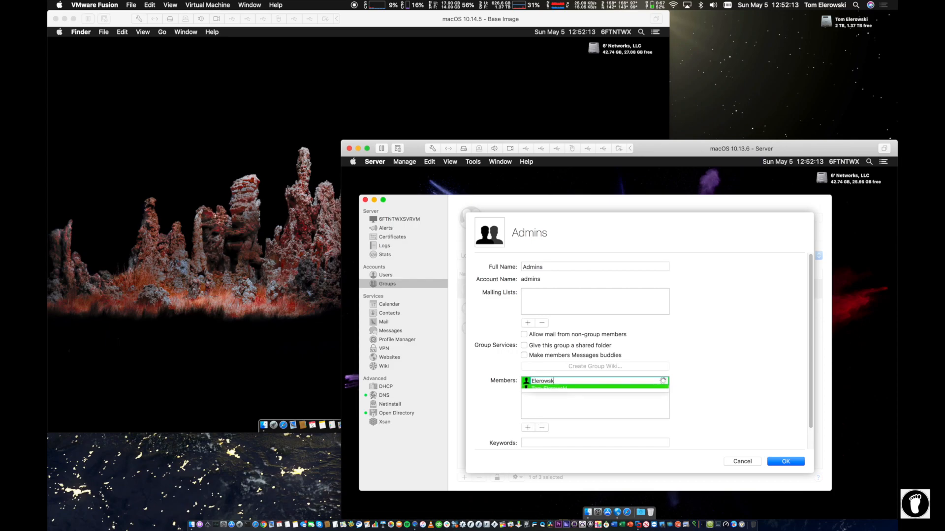
click(553, 390)
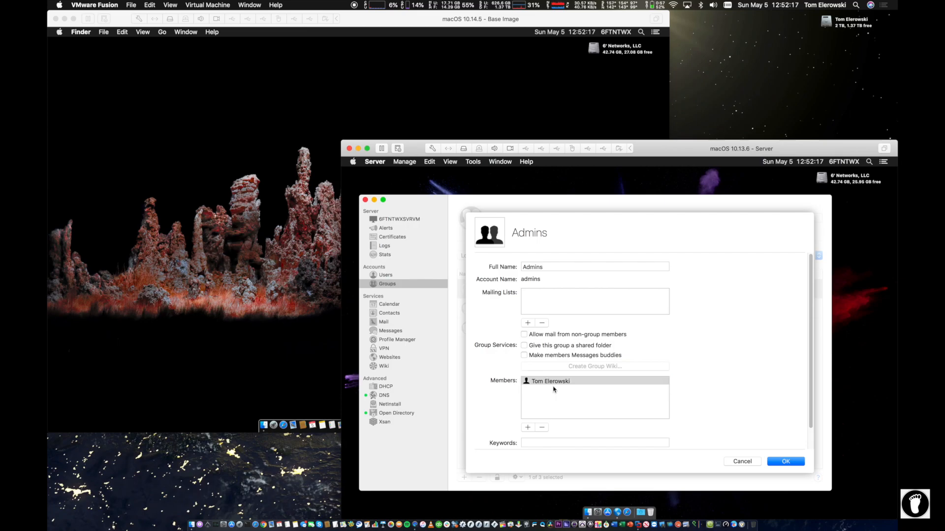
click(787, 461)
Step: Add Test User 1 to the Engineers group members and save
double_click(485, 308)
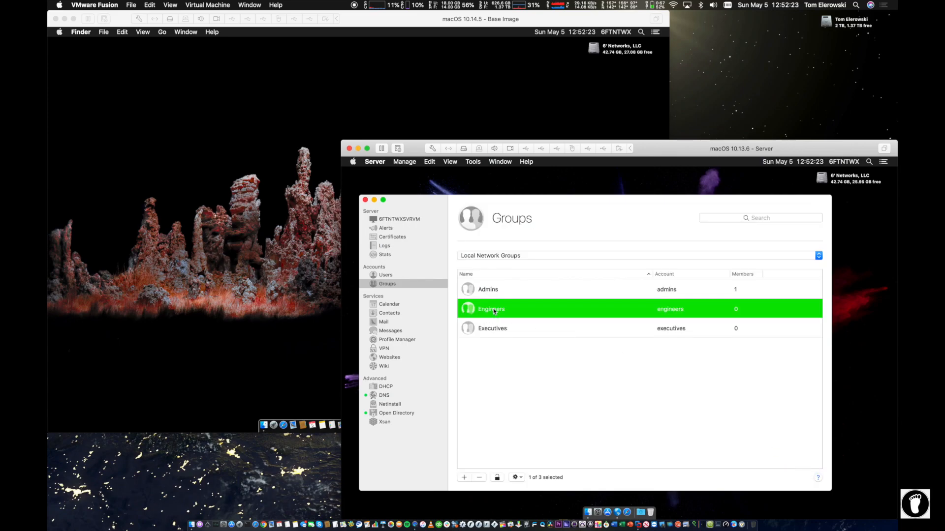
click(527, 427)
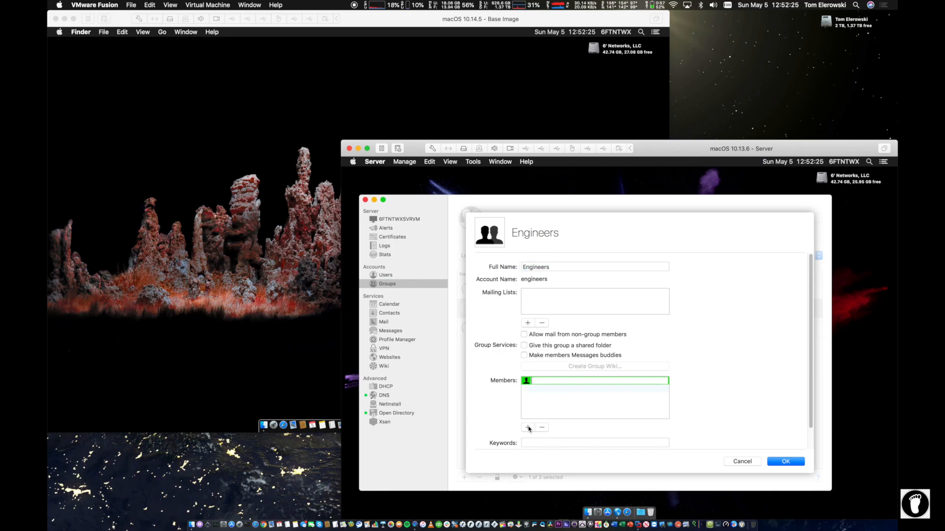
text(test)
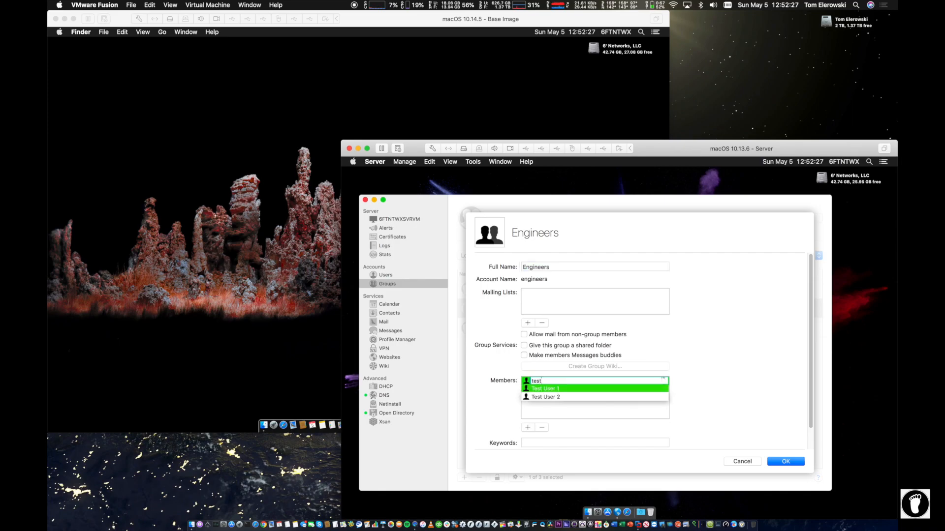
click(545, 388)
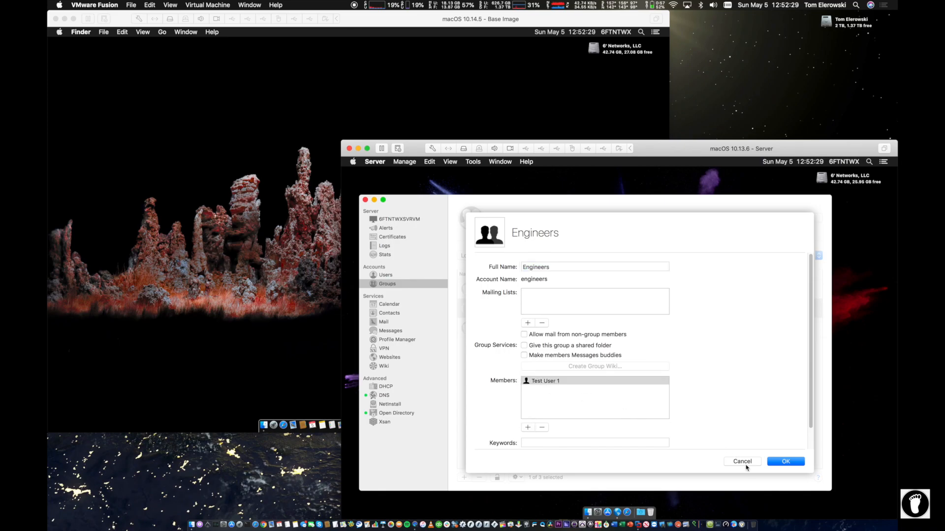
click(783, 461)
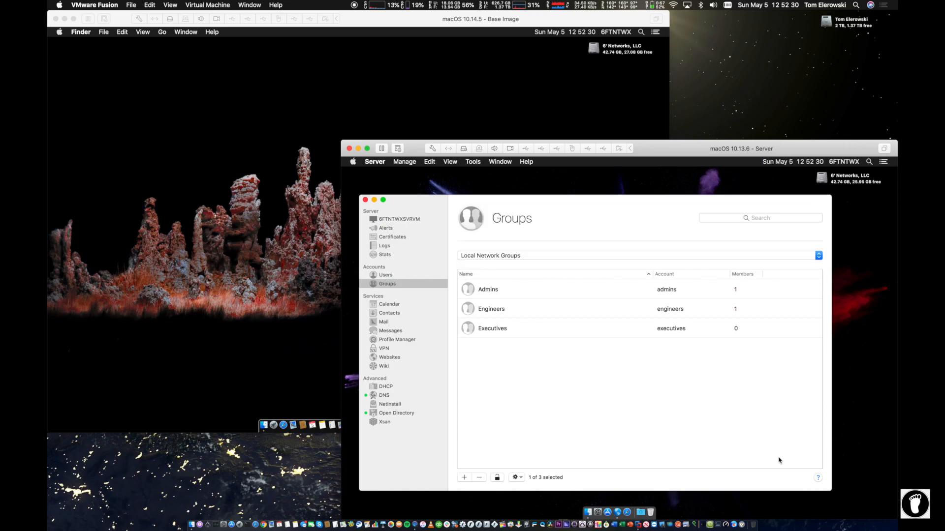
Step: Add Test User 1, Test User 2 and the presenter's account to the Executives group and save
double_click(513, 330)
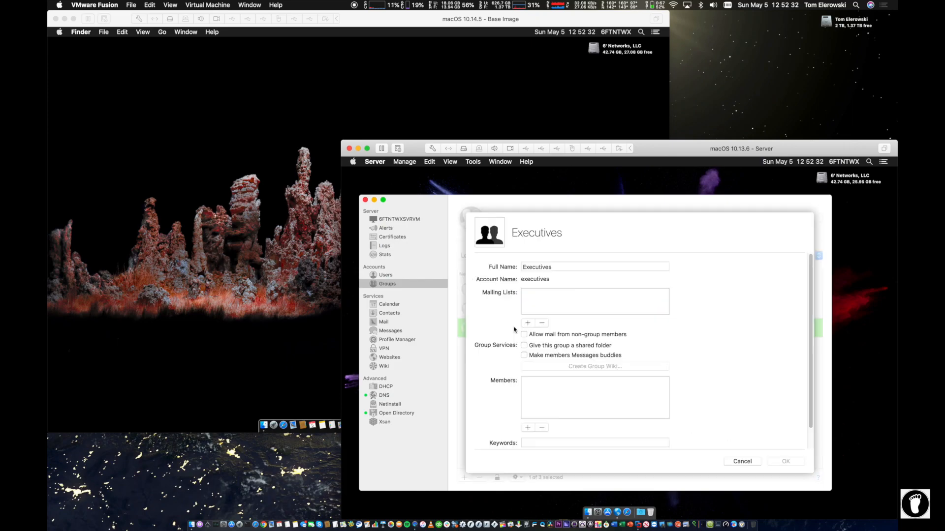
click(527, 427)
text(test)
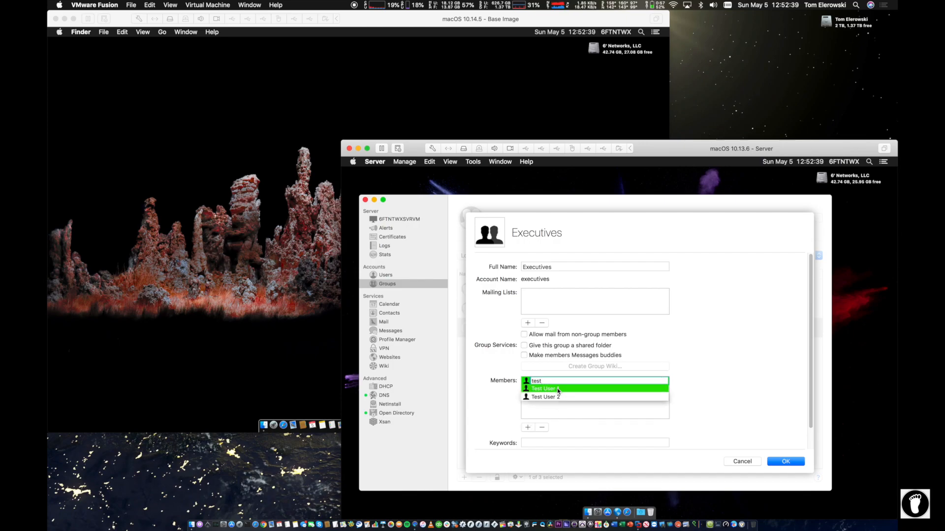
click(558, 389)
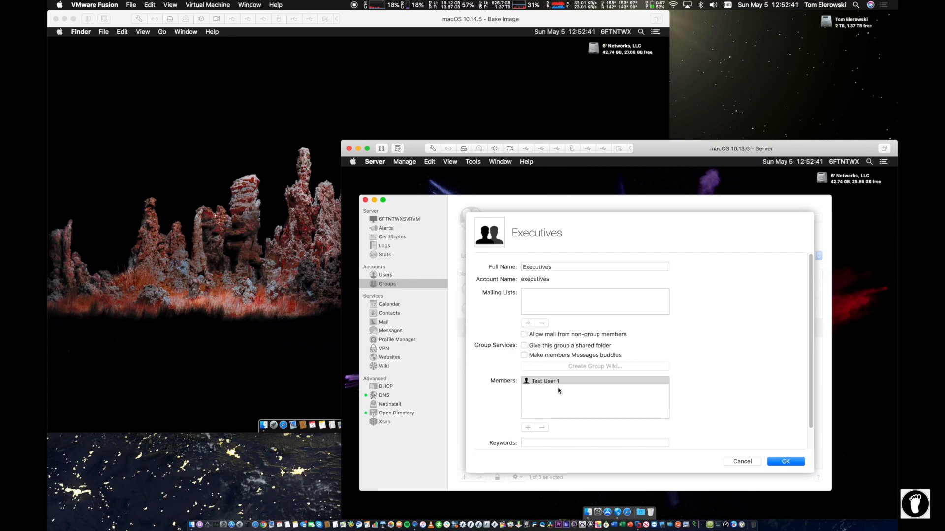
click(527, 427)
text(te)
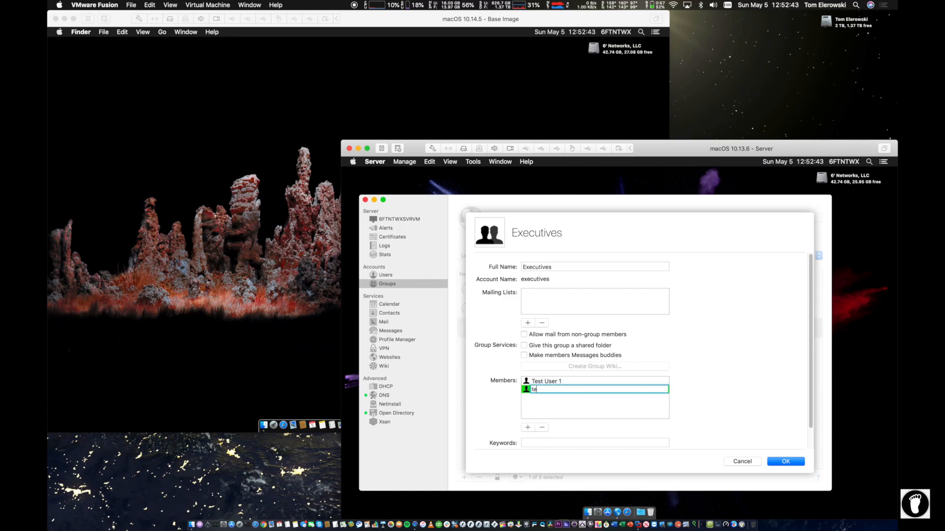
text(st)
click(551, 396)
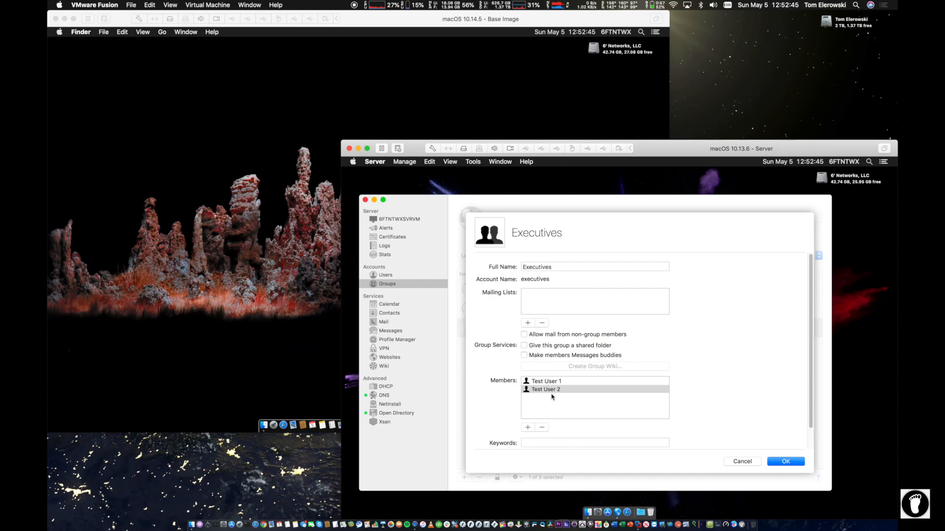
click(527, 427)
text(Tom)
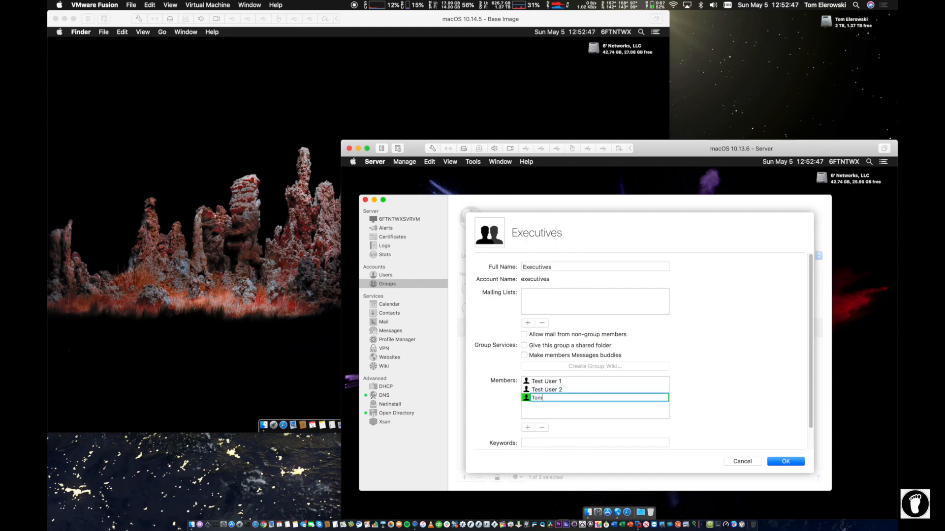
click(558, 405)
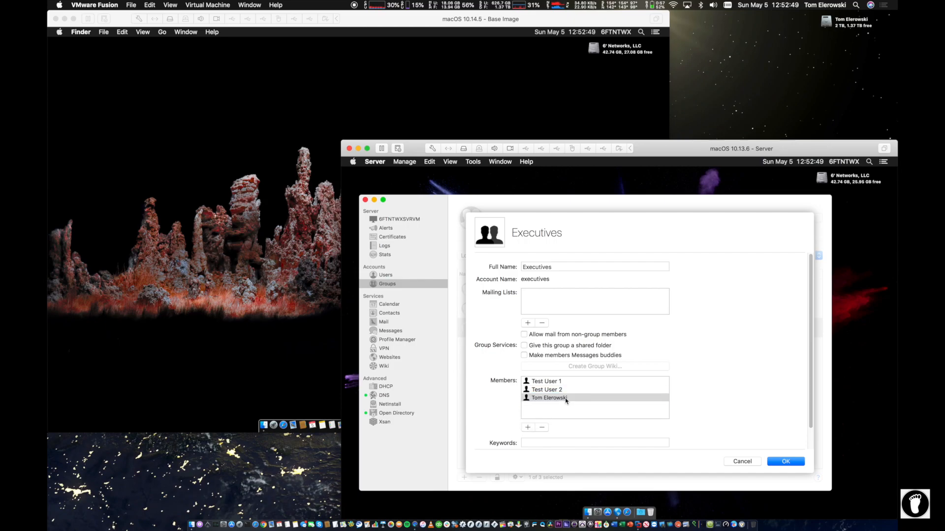
click(786, 462)
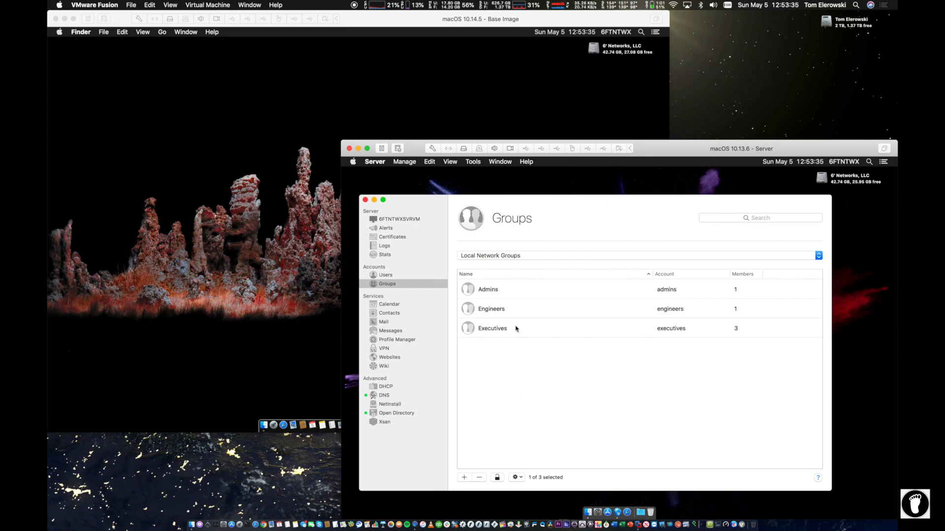
Step: Restrict VPN connections to only some users
click(387, 348)
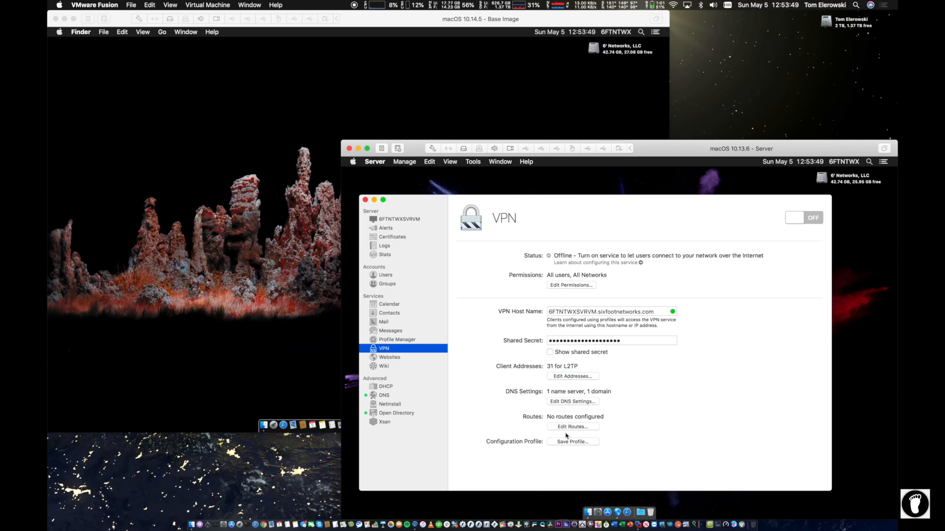
click(556, 285)
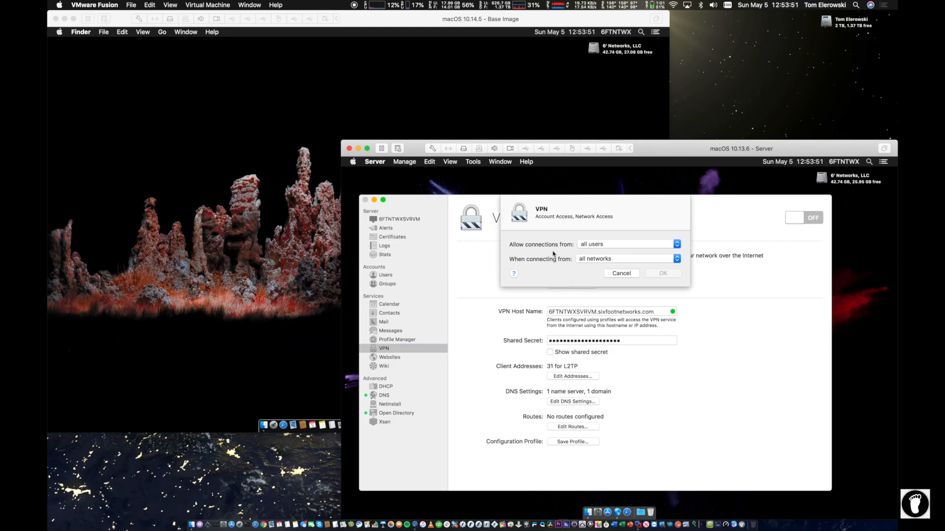
click(600, 244)
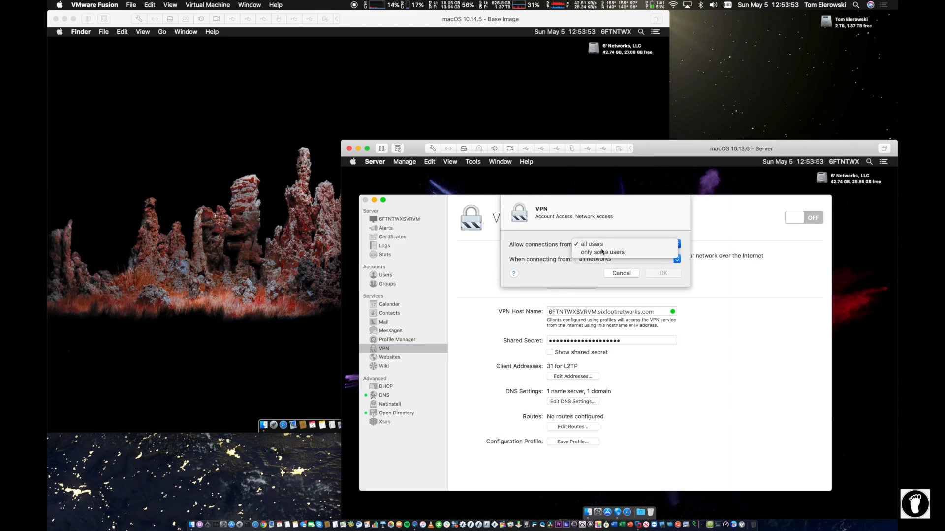
click(602, 252)
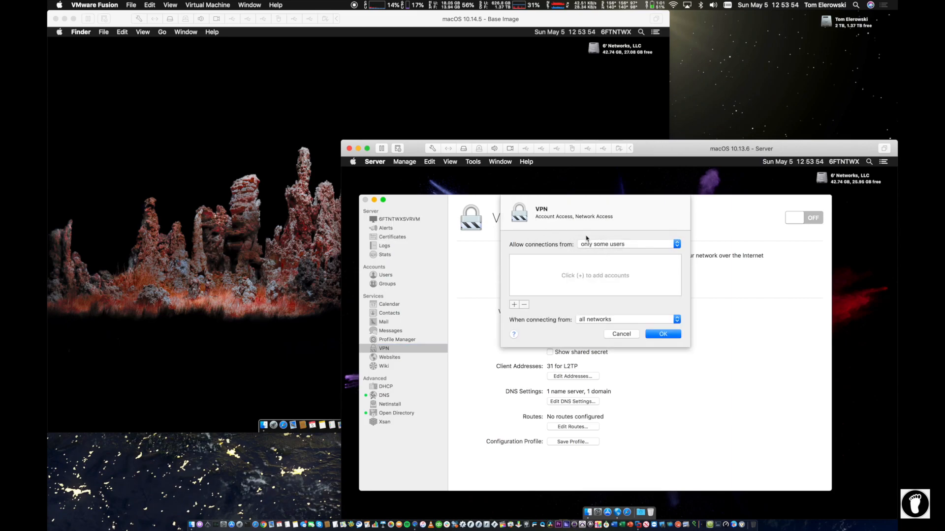
Step: Allow the Executives, Admins and Engineers groups and confirm the VPN permissions
click(513, 304)
text(exe)
click(522, 267)
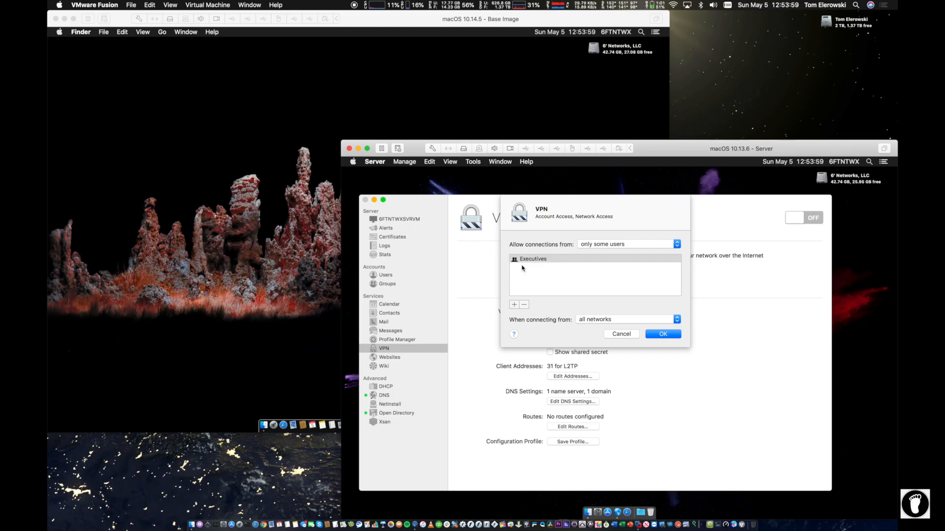
click(513, 304)
text(admin)
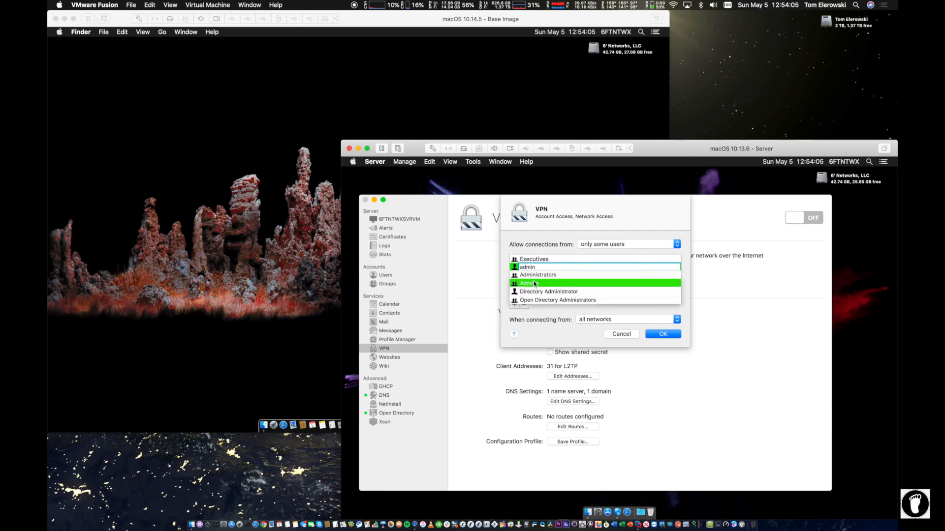
click(536, 283)
click(513, 304)
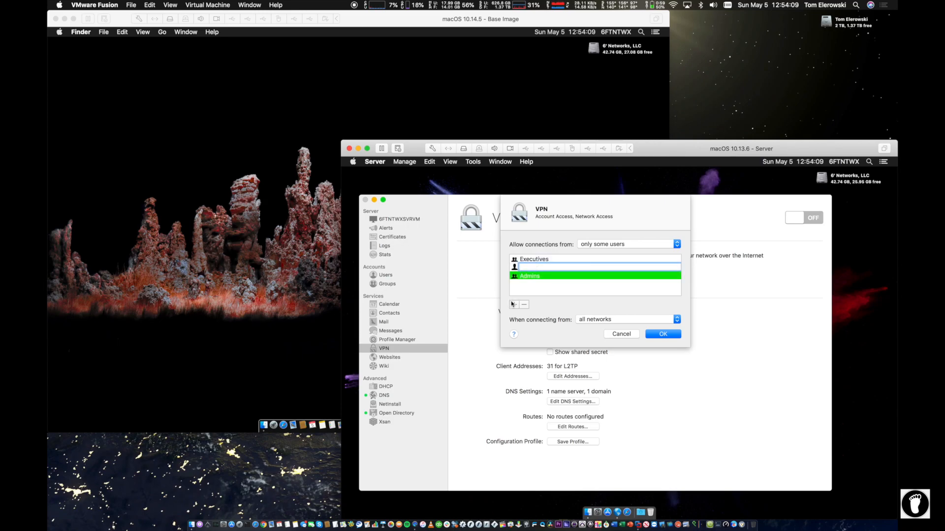
text(Eng)
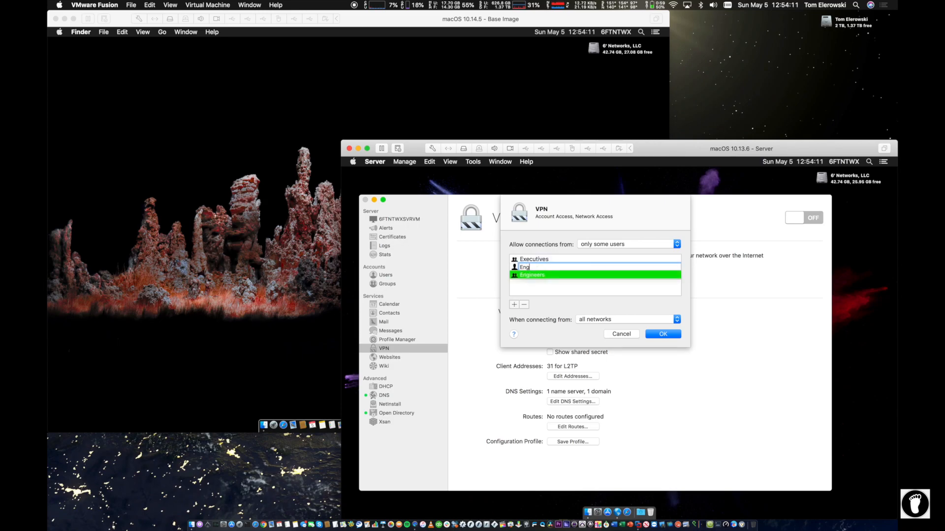
click(527, 275)
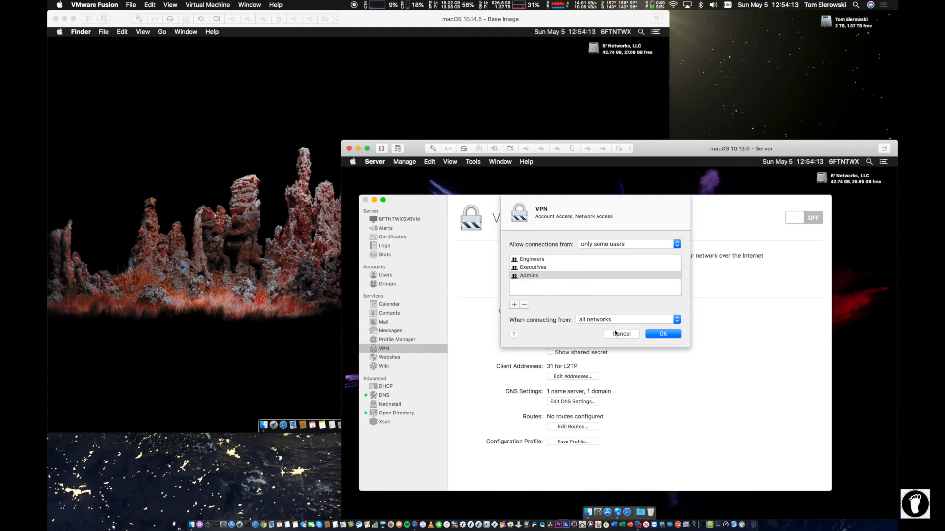
click(664, 334)
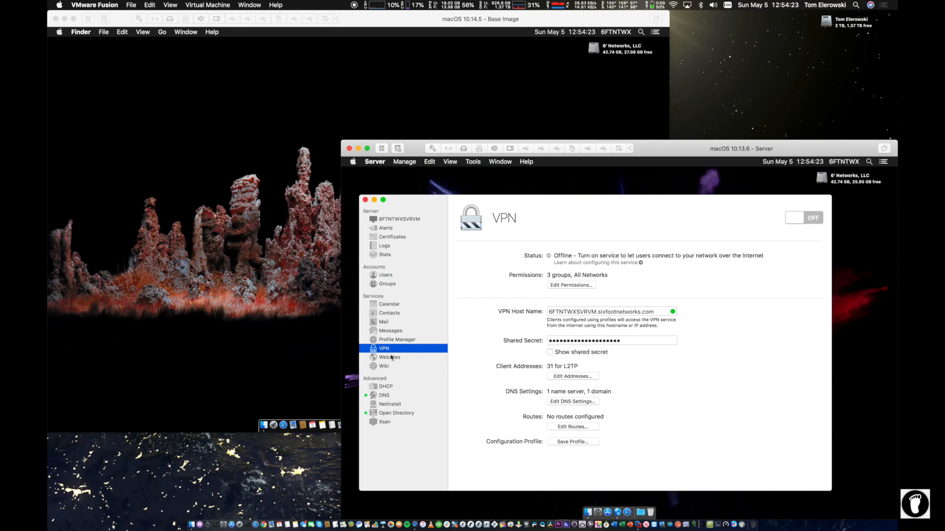
Step: Remove Test User 1 and Test User 2 from the Executives group members and save
click(382, 283)
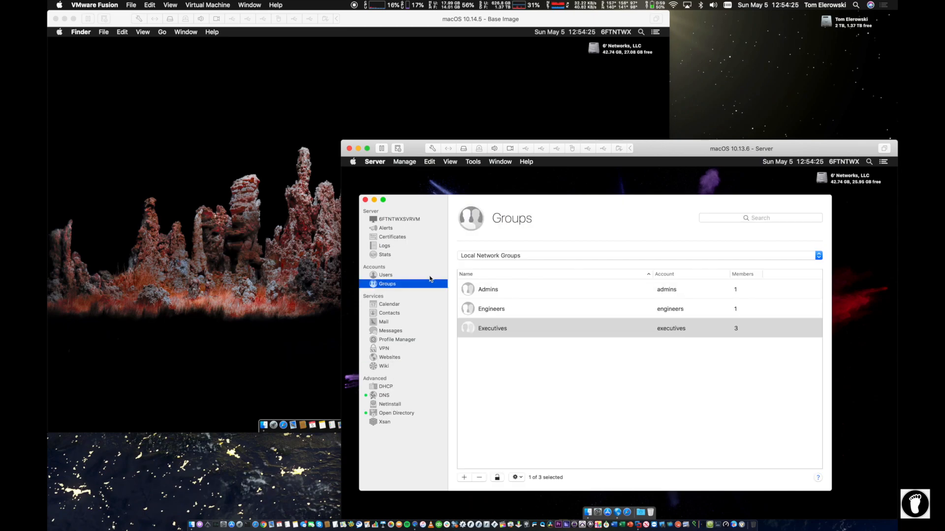
double_click(500, 320)
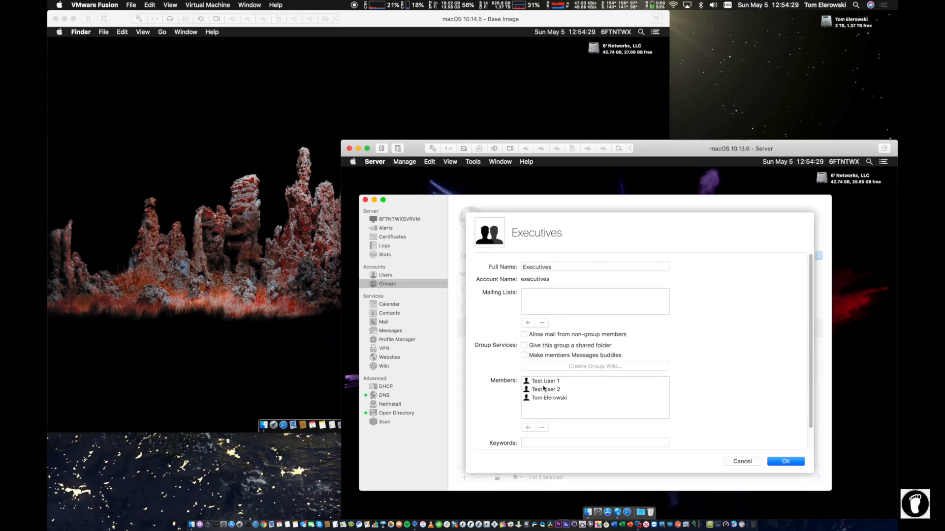
click(545, 389)
shift+click(545, 381)
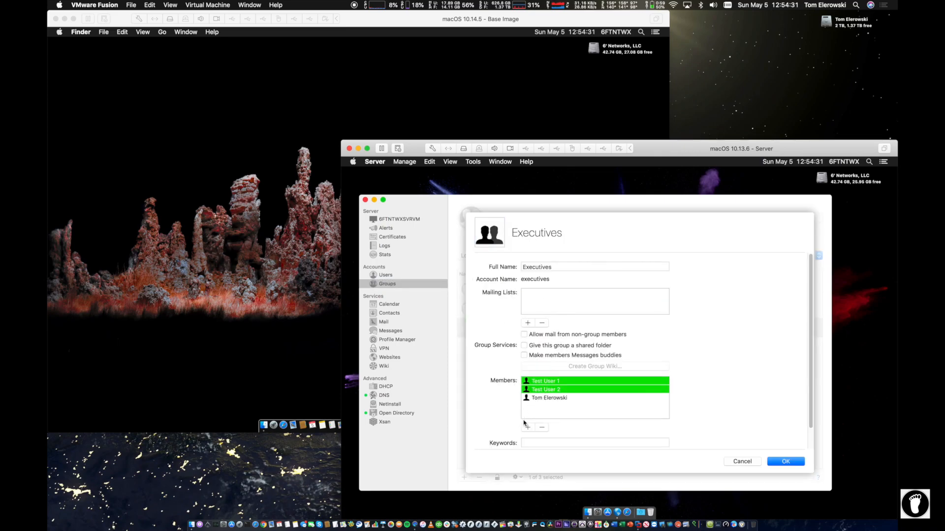
click(541, 427)
click(785, 461)
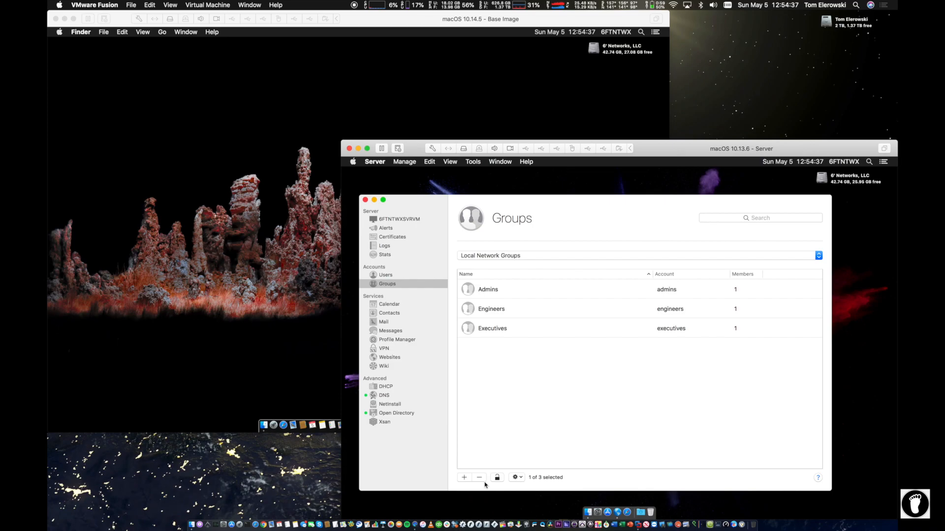
Step: Remove the Engineers and Admins groups from the VPN allowed accounts
click(376, 348)
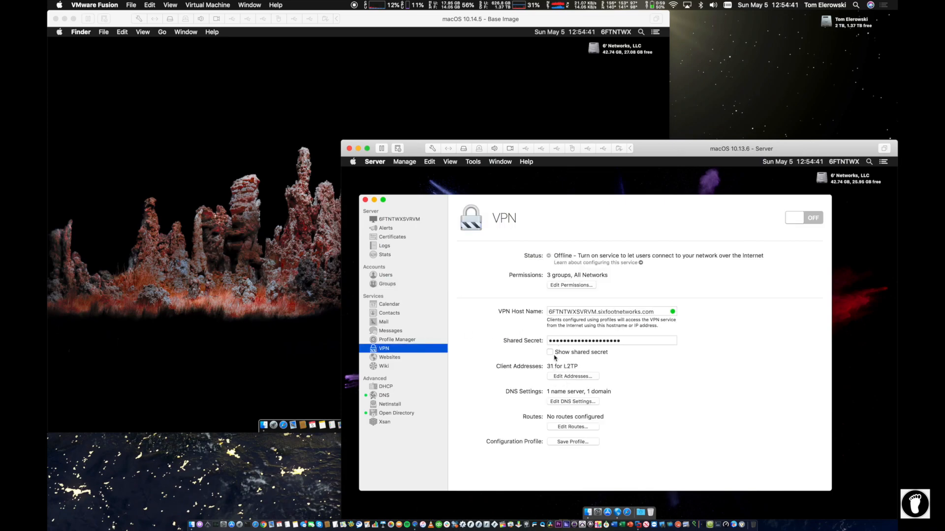
click(568, 287)
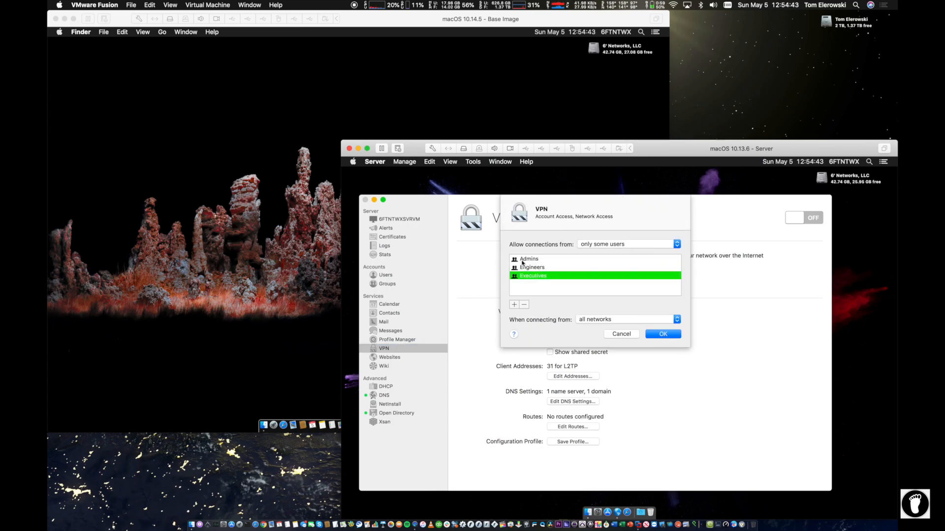
click(540, 267)
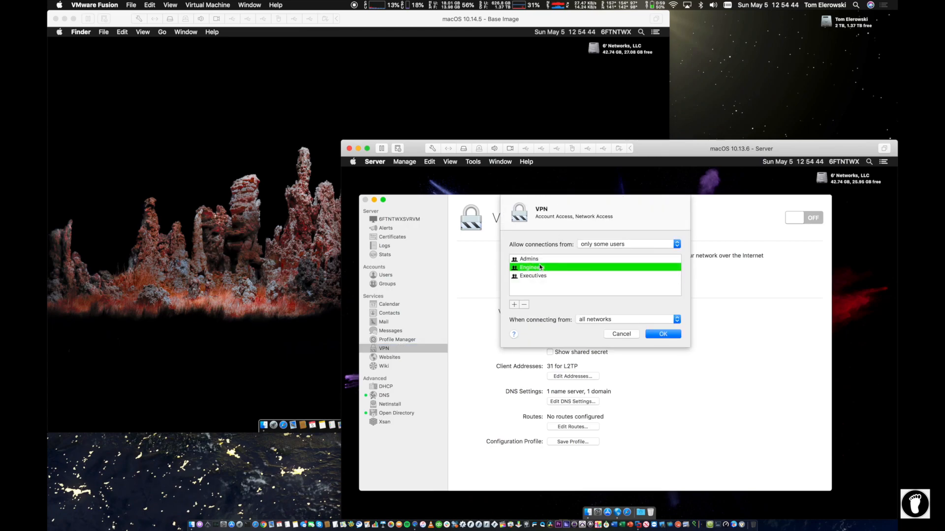
click(524, 305)
click(523, 305)
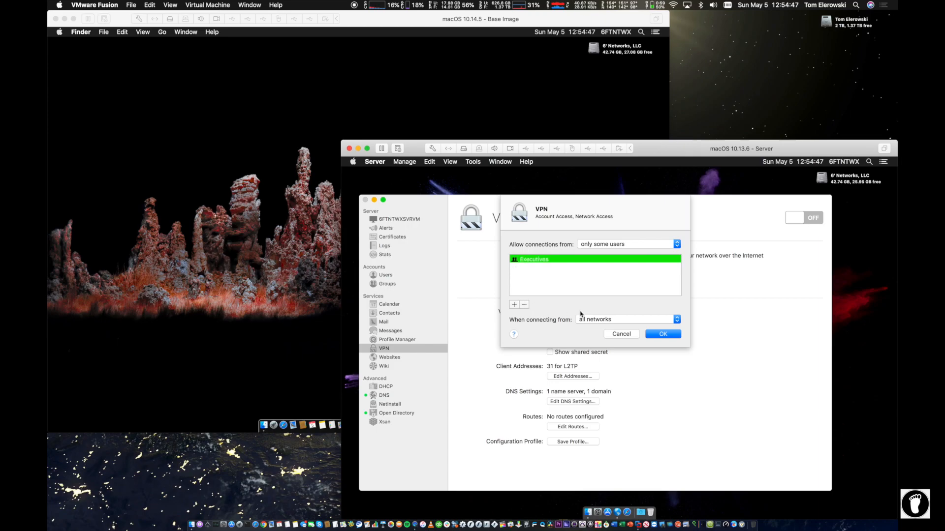
Step: Add then remove the presenter's account, and confirm the VPN permissions with only Executives
click(514, 305)
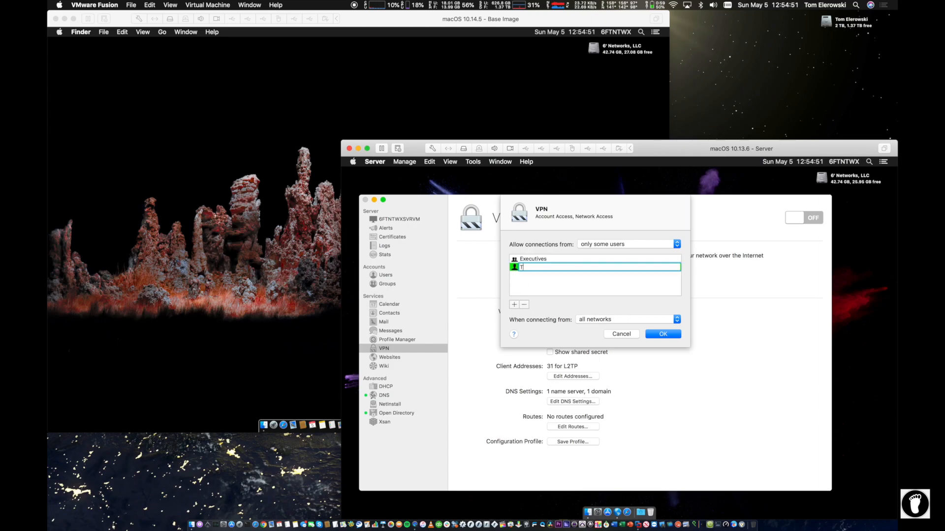
text(Tom)
click(539, 277)
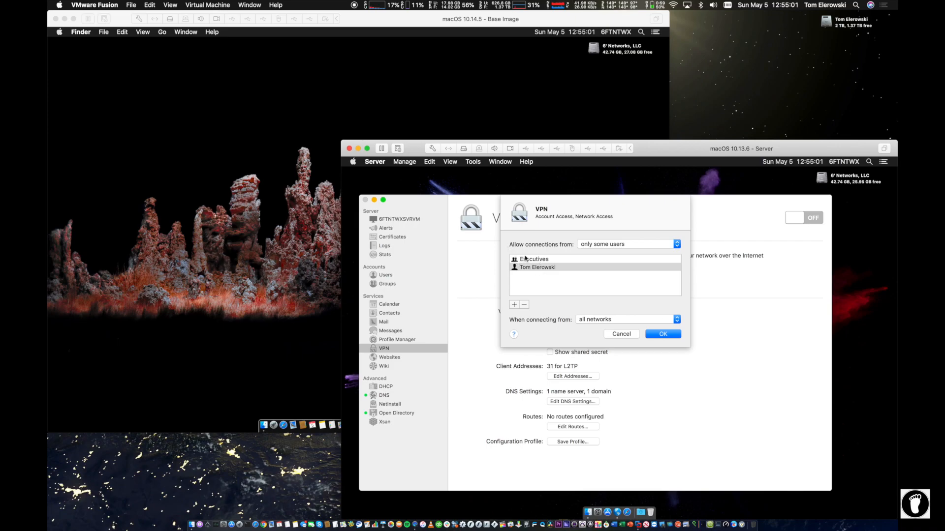
mouse_move(539, 267)
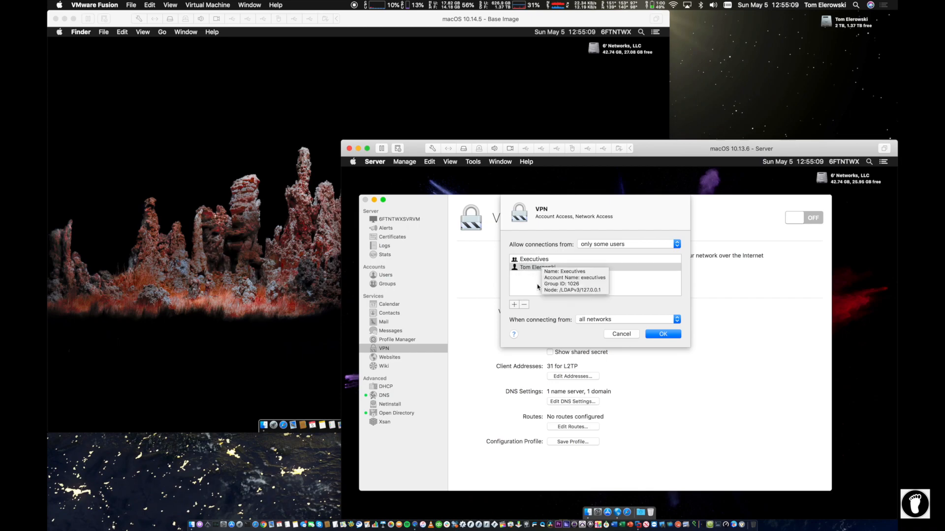
click(531, 267)
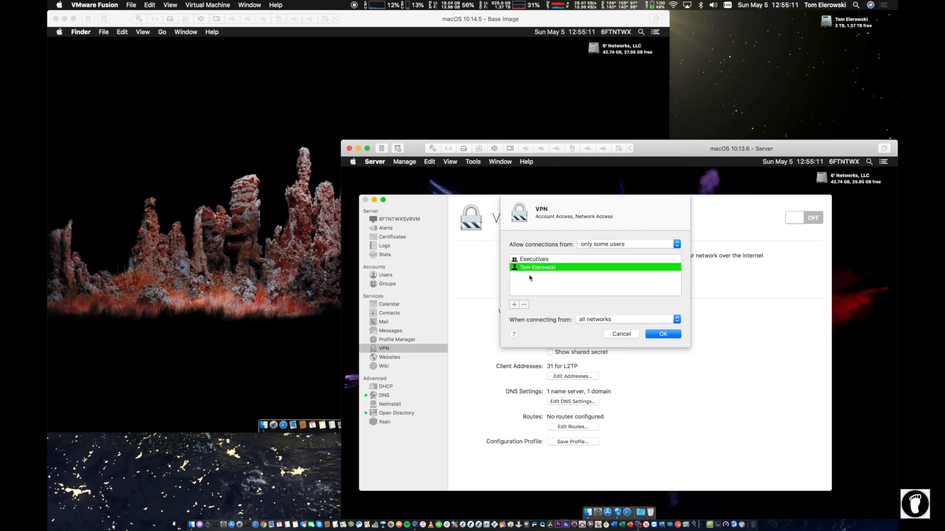
click(524, 304)
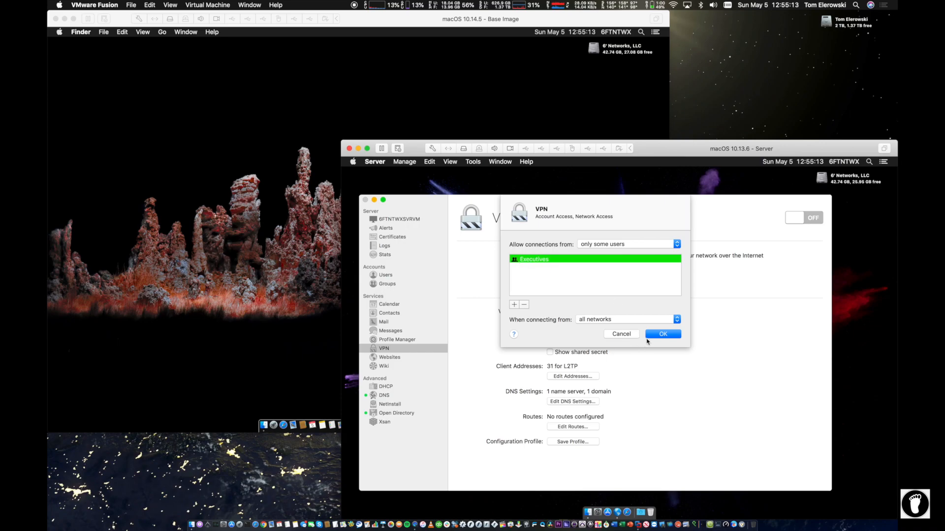
click(661, 333)
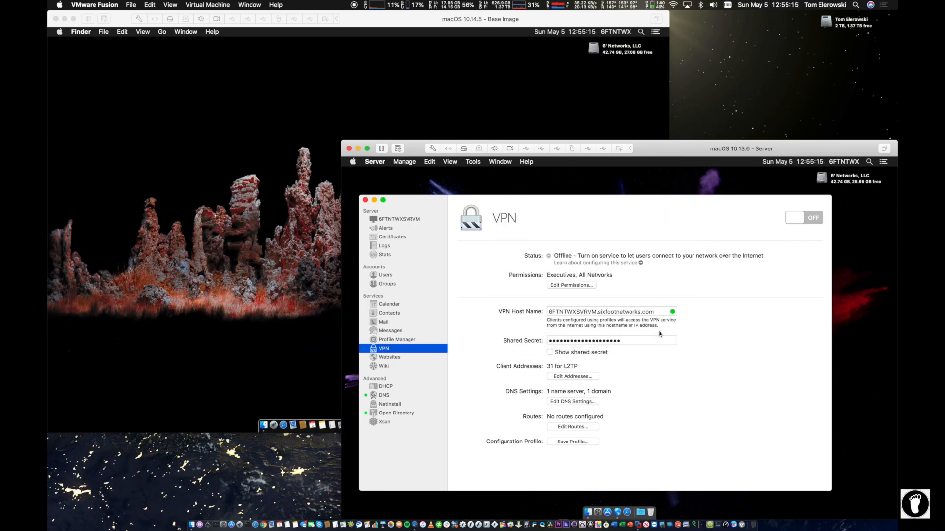
Step: Create a new network group with full name 'VPN Users' and group name vpnusers
click(388, 283)
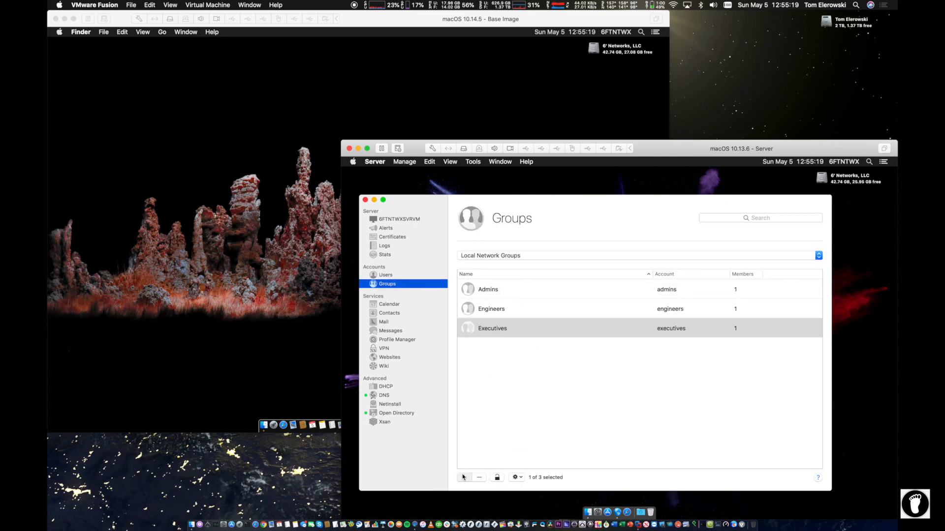
click(462, 476)
text(Y)
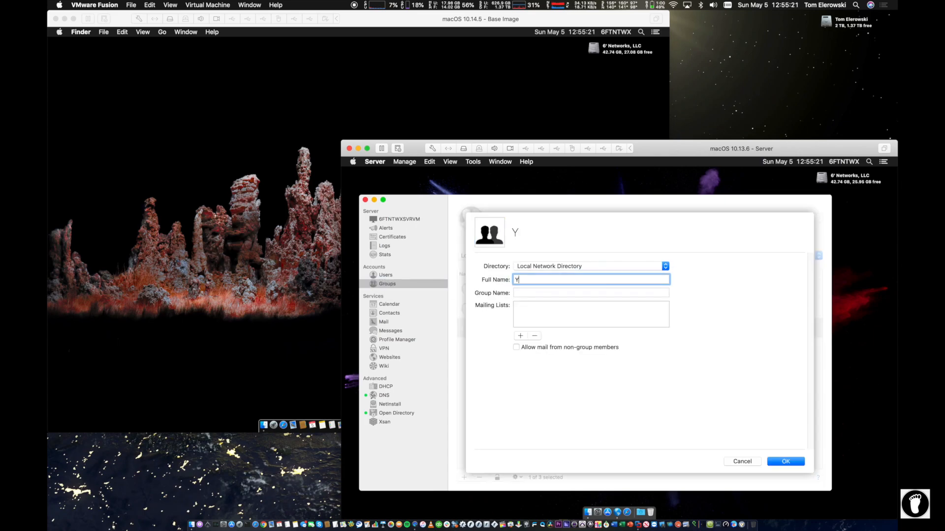
text(PN USer)
key(BackSpace)
key(BackSpace)
key(BackSpace)
key(BackSpace)
key(BackSpace)
key(BackSpace)
key(BackSpace)
key(BackSpace)
text(VPN Users)
key(BackSpace)
key(BackSpace)
key(BackSpace)
text(er)
key(Tab)
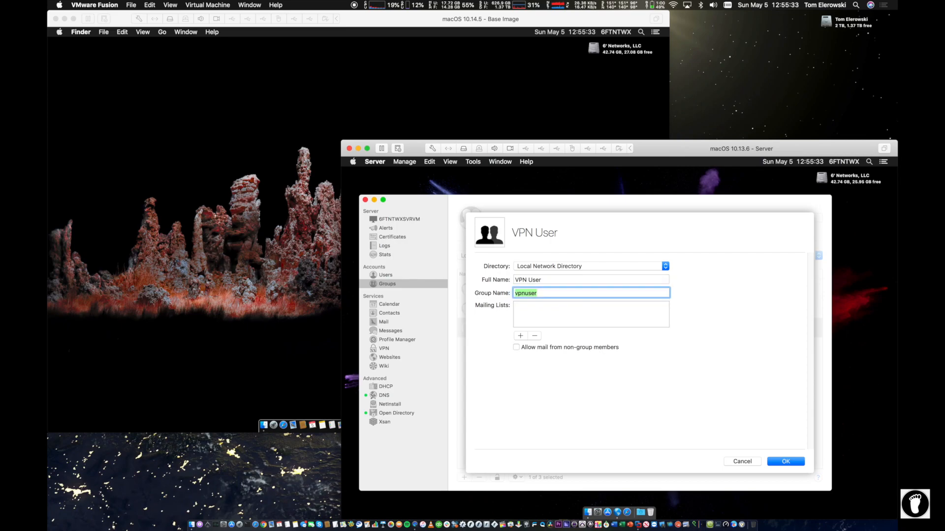
key(shift+Tab)
key(Right)
text(a)
key(Tab)
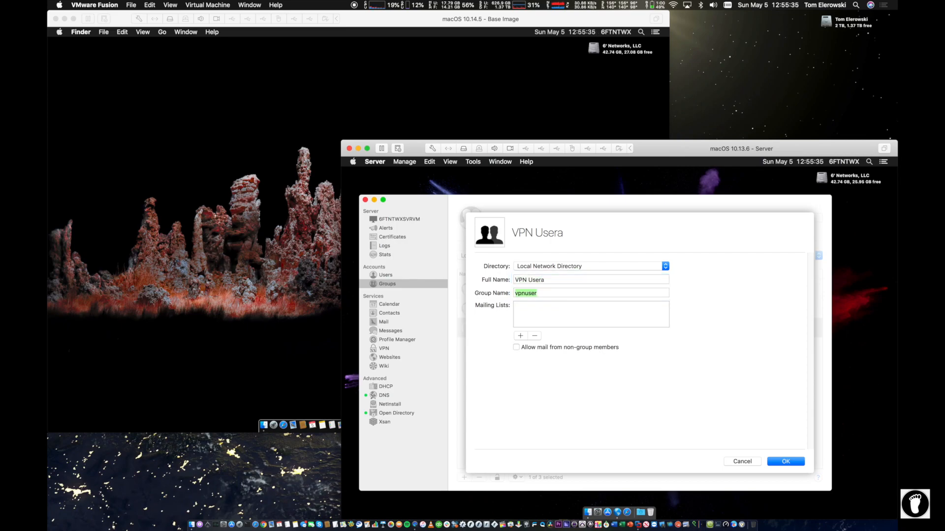
key(shift+Tab)
key(Right)
key(BackSpace)
text(s)
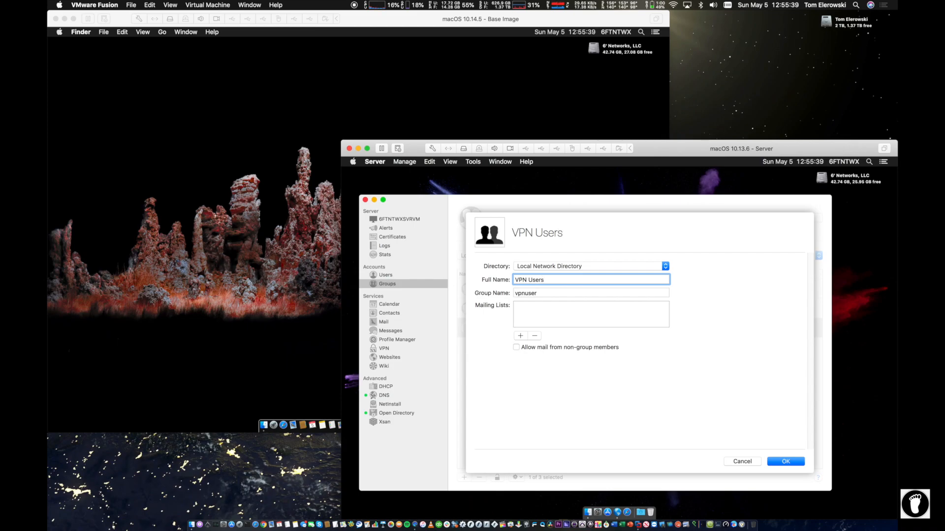
key(Tab)
text(vpn)
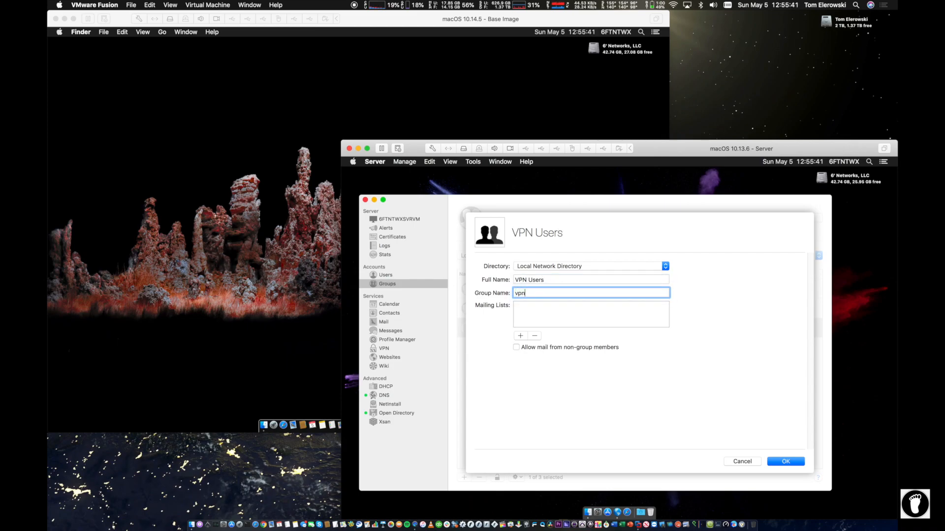
text(users)
click(777, 463)
Step: Add the presenter's existing user account as a member of VPN Users and save
double_click(483, 349)
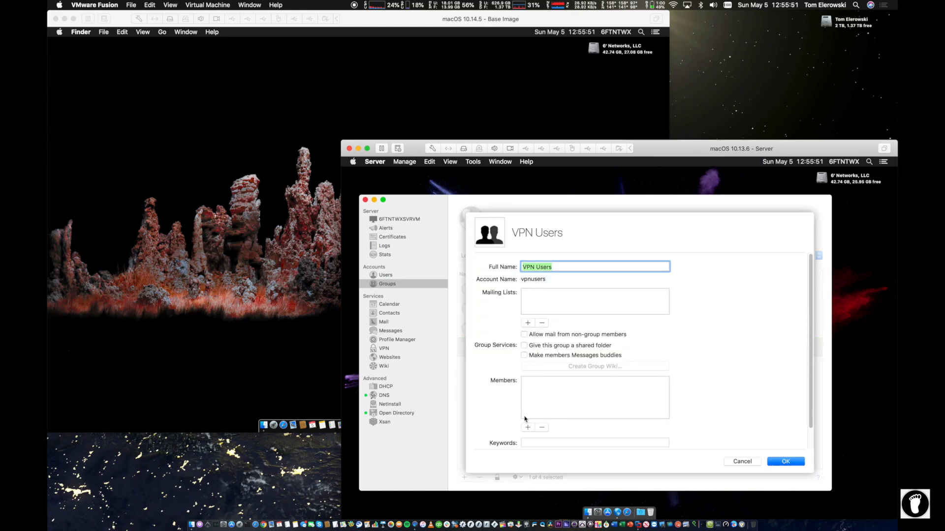
click(527, 427)
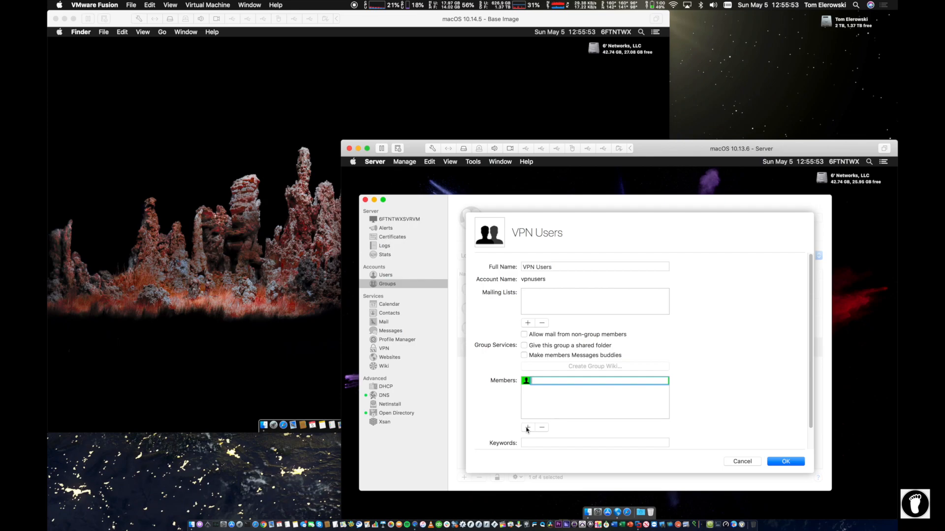
text(elerow)
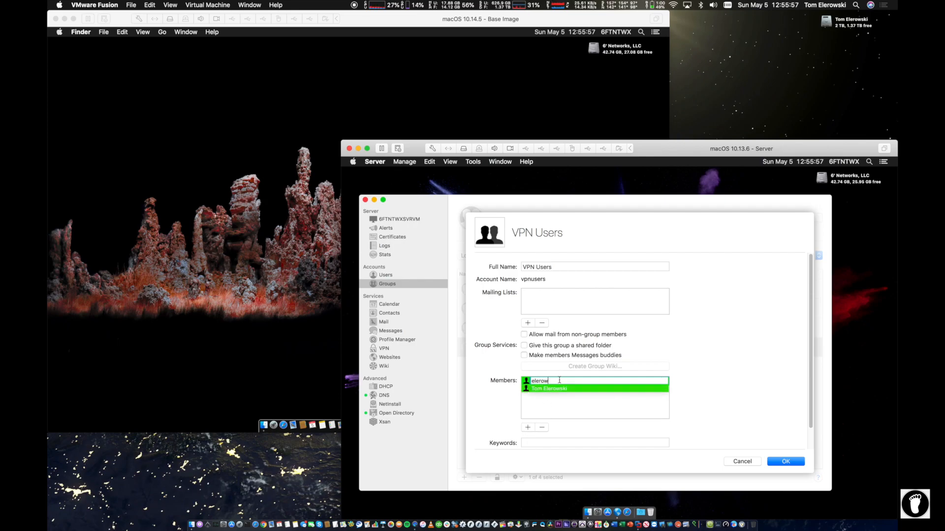
click(561, 388)
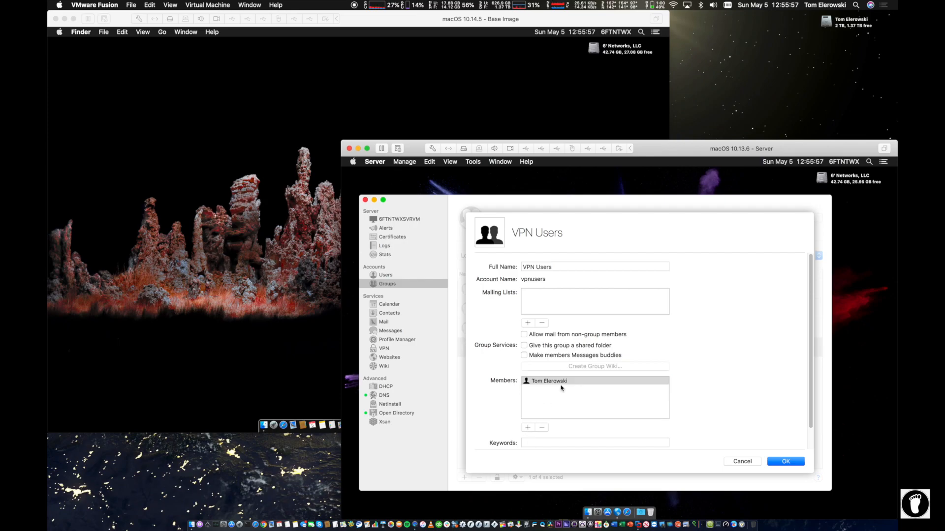
click(784, 461)
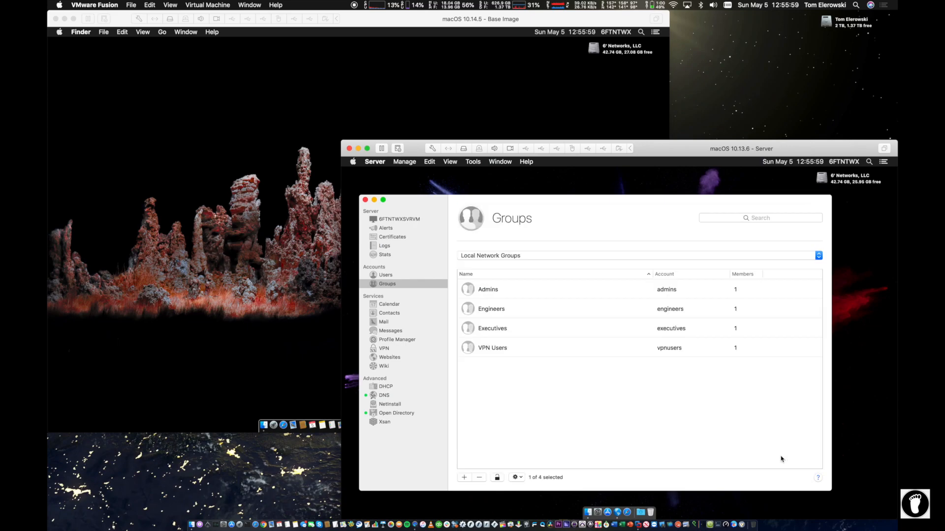
Step: Replace Executives with VPN Users as the only group allowed VPN access from All Networks
click(392, 349)
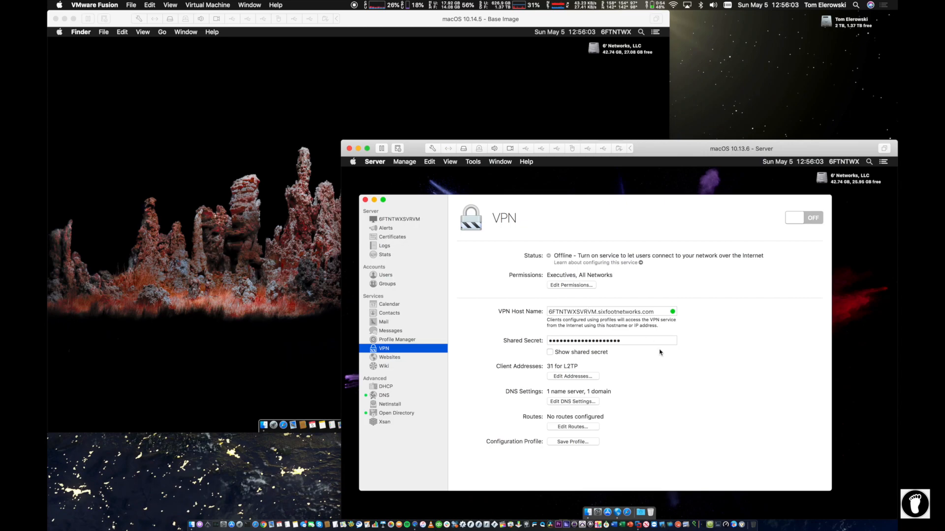
click(569, 284)
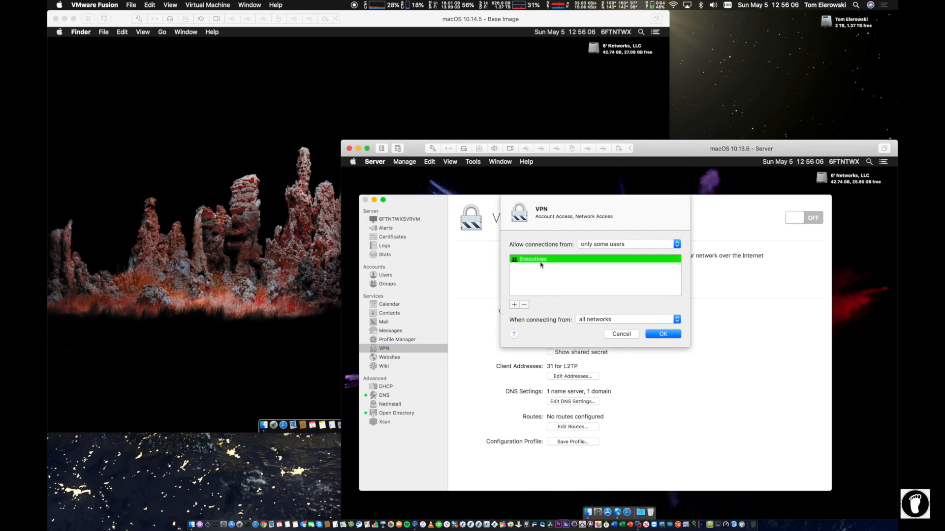
click(524, 304)
click(514, 305)
text(vp)
click(542, 267)
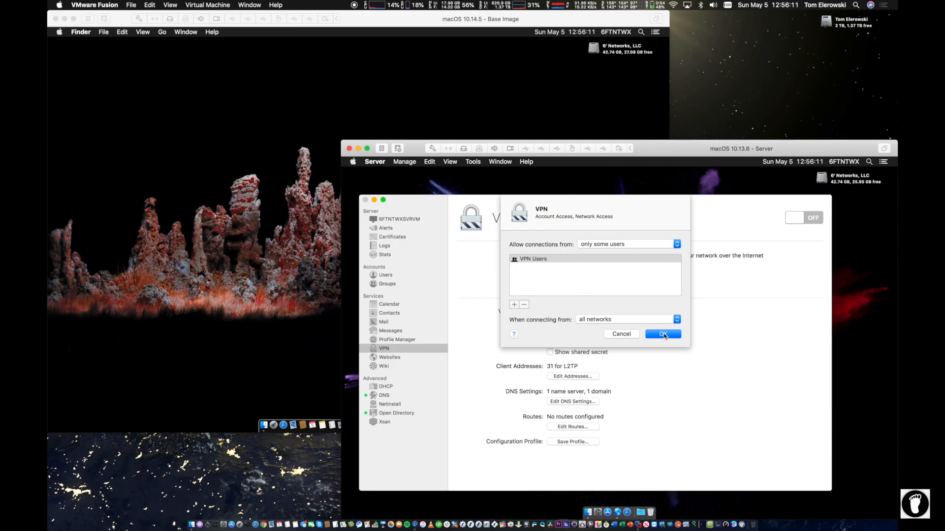
click(663, 334)
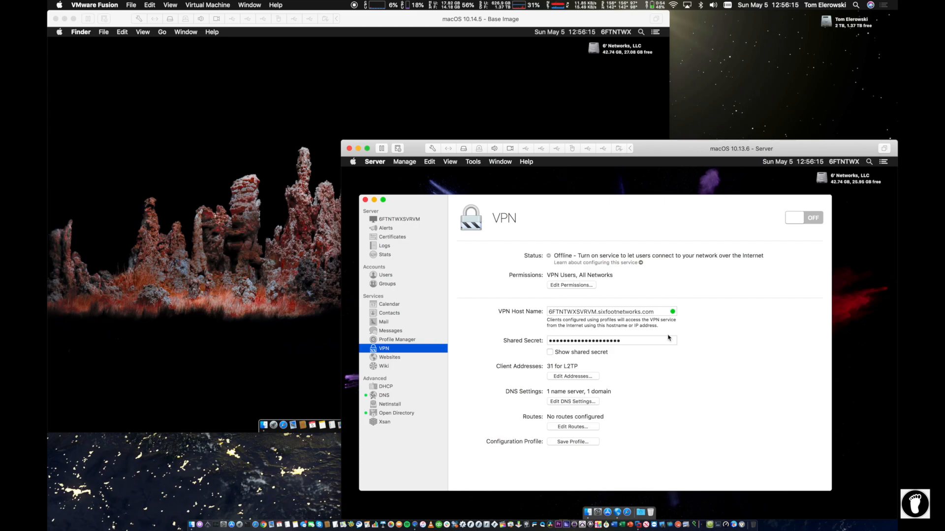
Step: Check the Open Directory, Groups, Users and VPN pages, then return to the server overview
click(403, 414)
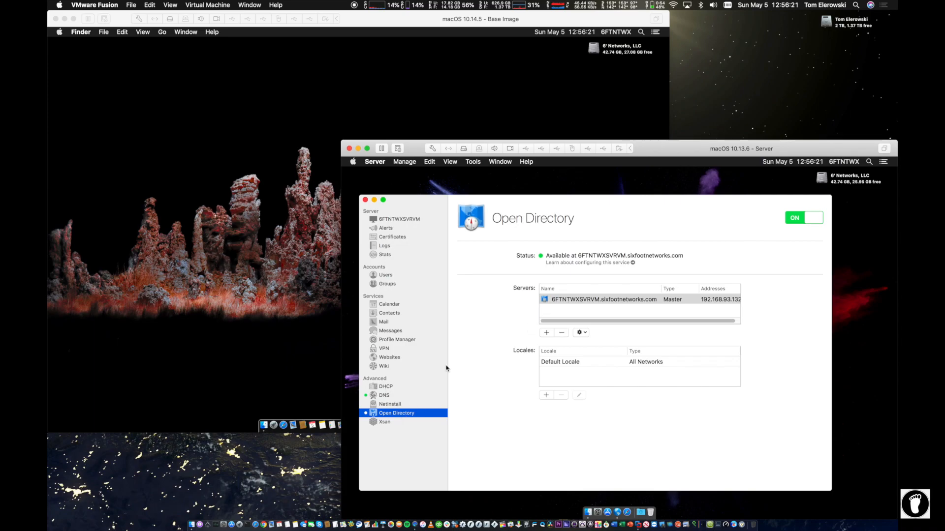
click(396, 283)
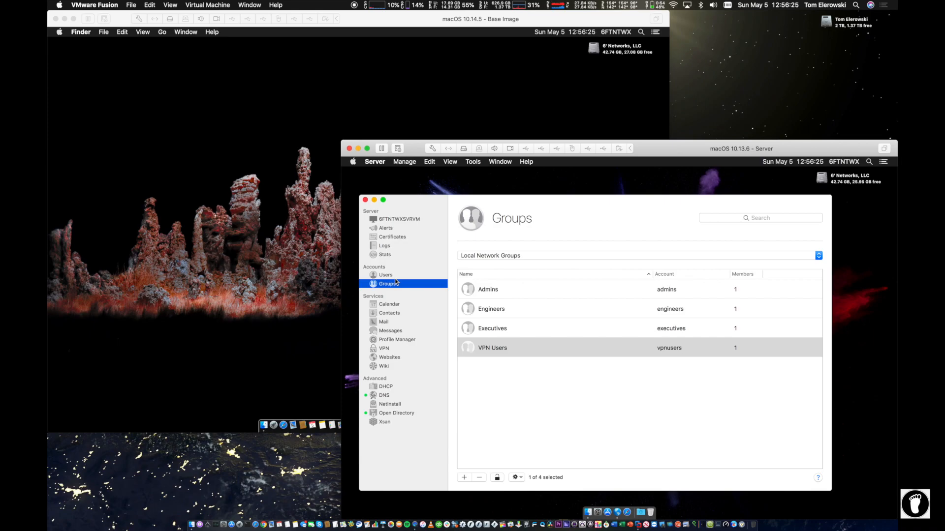
click(385, 274)
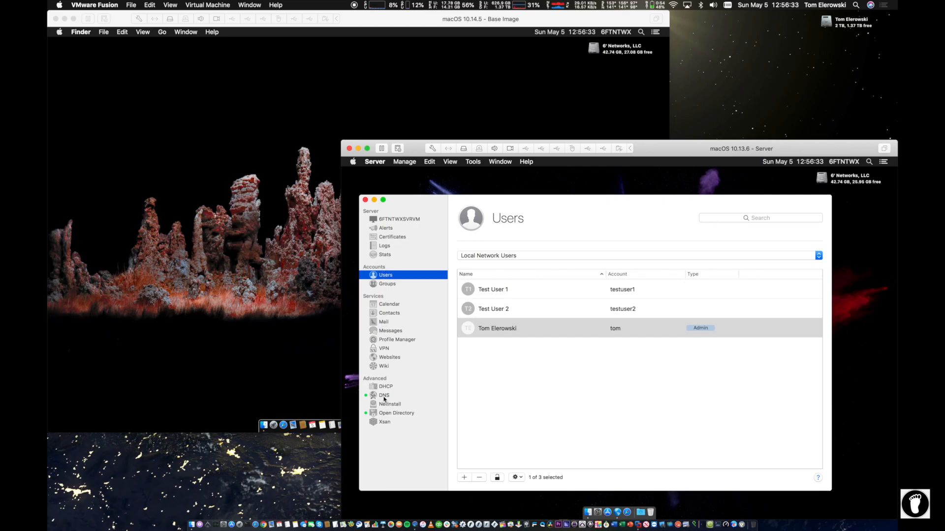
click(391, 348)
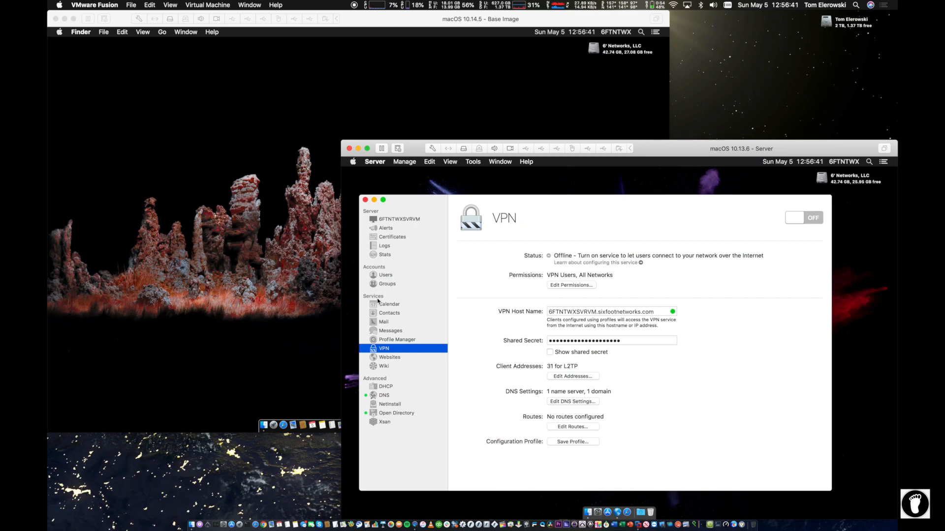
click(394, 220)
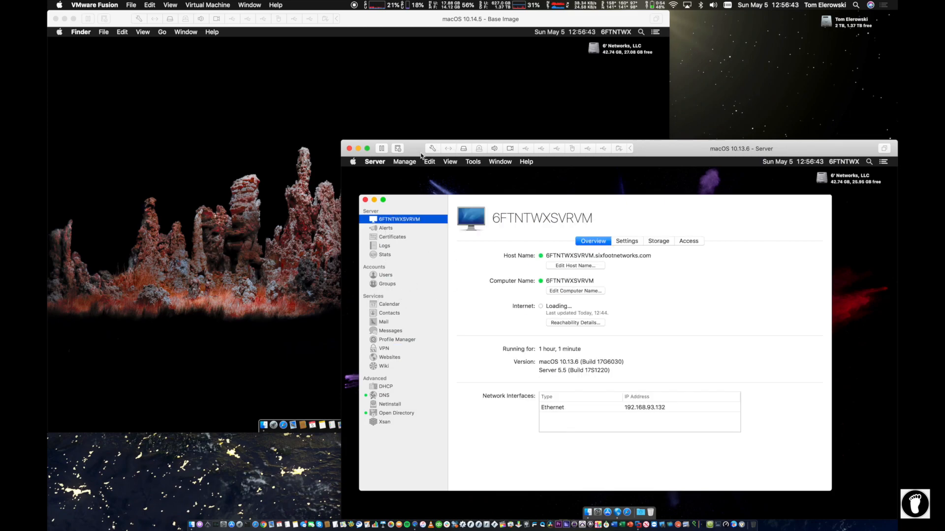
Step: Bring the client Mac VM forward and move the server VM window to the lower right
click(424, 60)
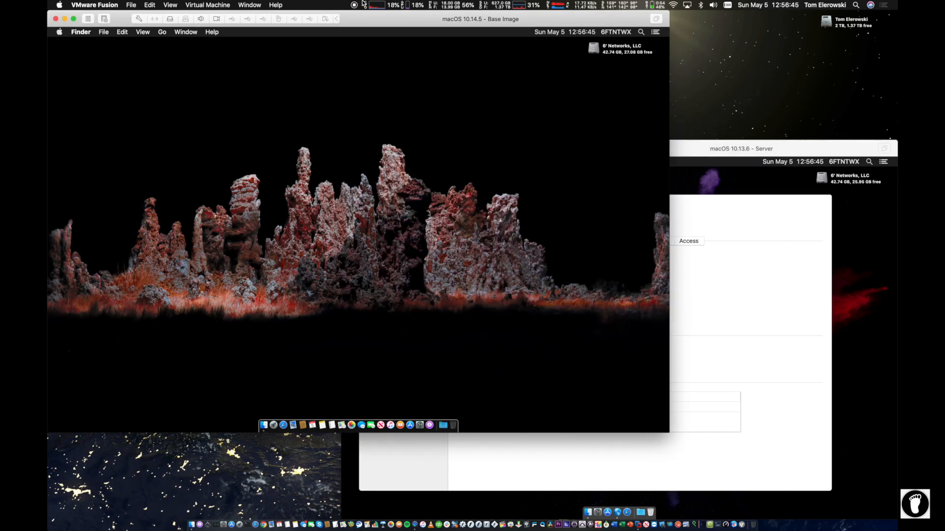
drag(365, 18, 433, 44)
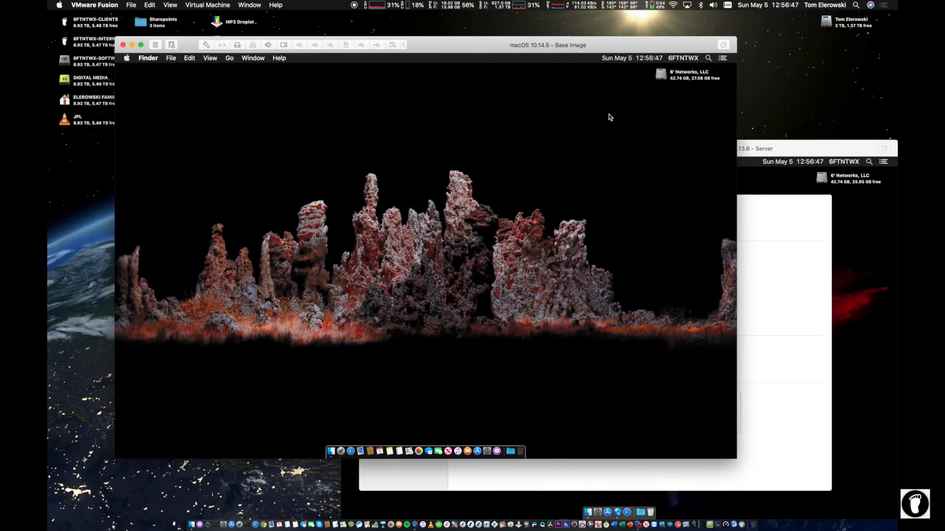
click(773, 213)
drag(767, 152, 774, 487)
drag(572, 51, 615, 47)
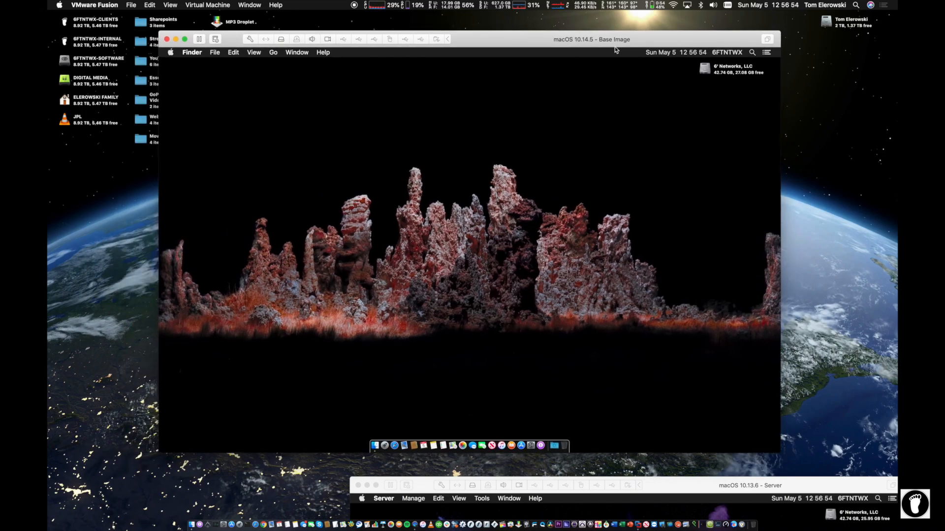
Step: Launch System Preferences on the client Mac and go to Users & Groups
click(530, 446)
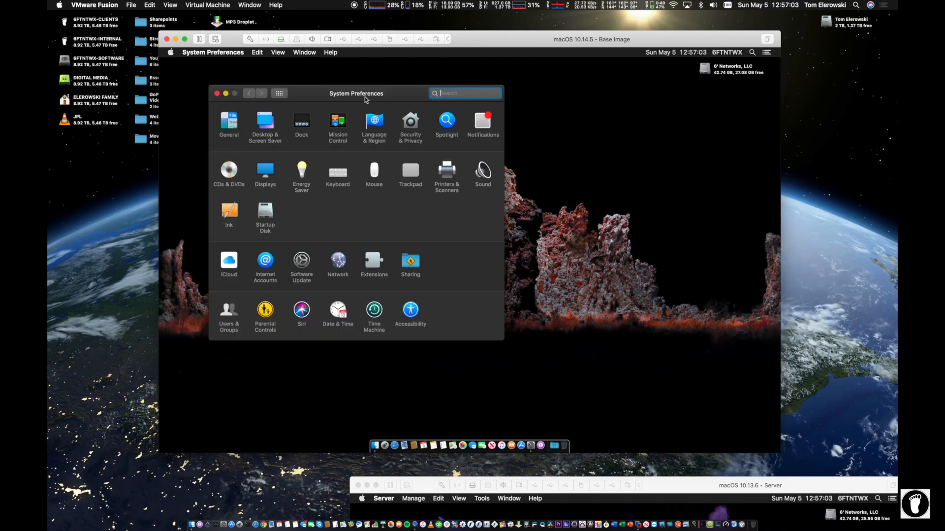
drag(345, 96, 315, 88)
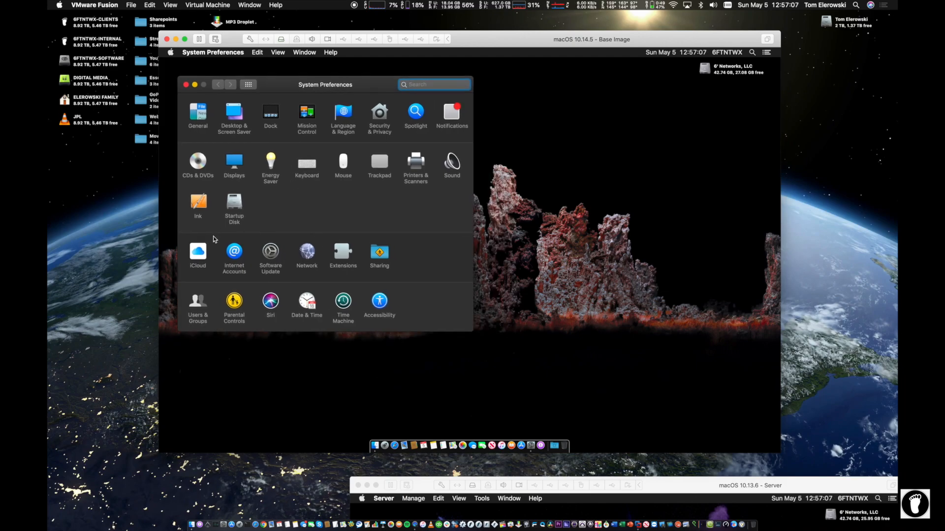
click(221, 302)
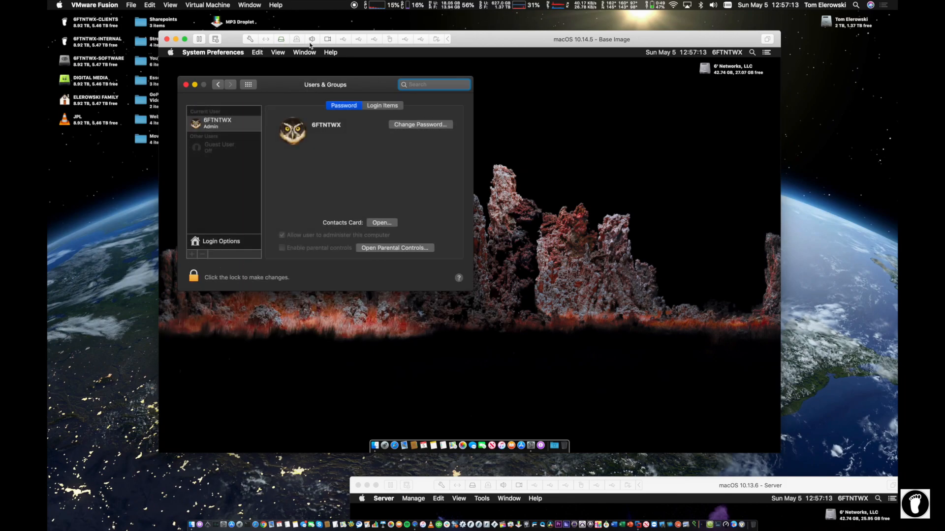
drag(314, 88, 309, 82)
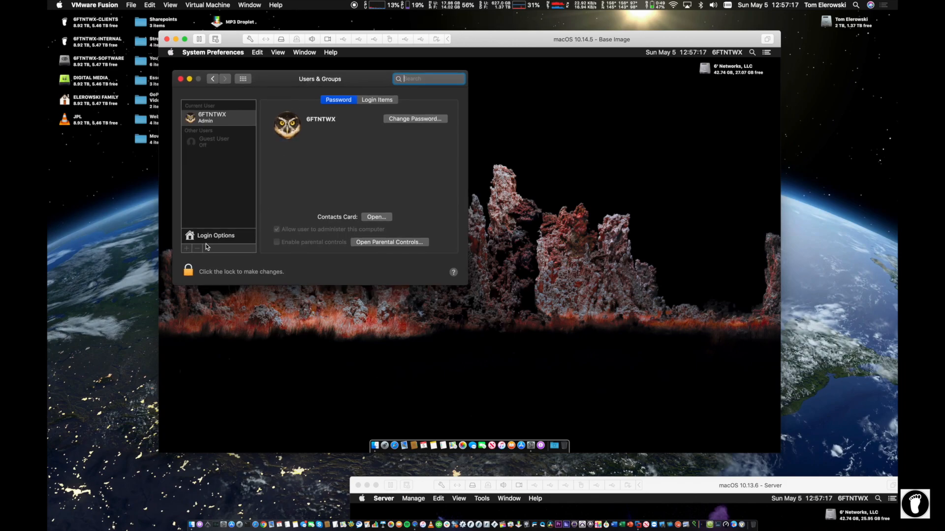
Step: Unlock Users & Groups by entering the administrator password
click(189, 270)
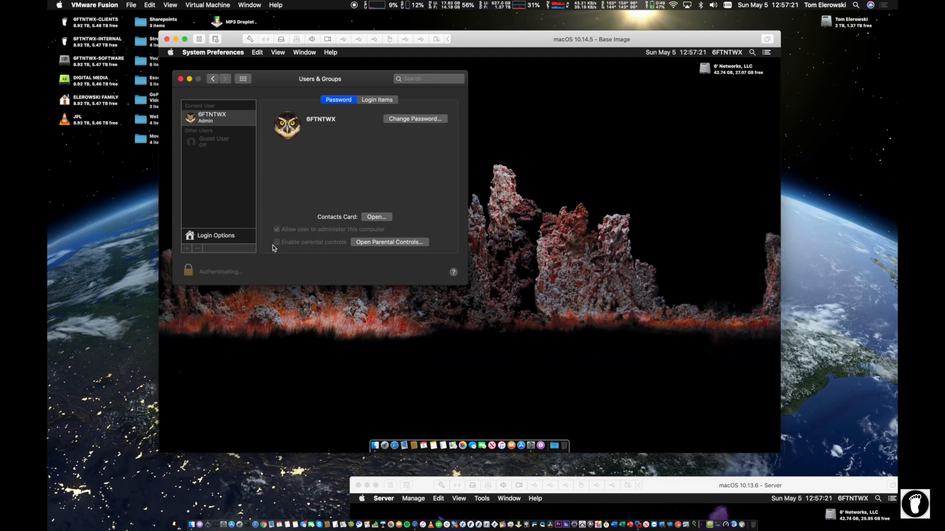
text(********)
key(Return)
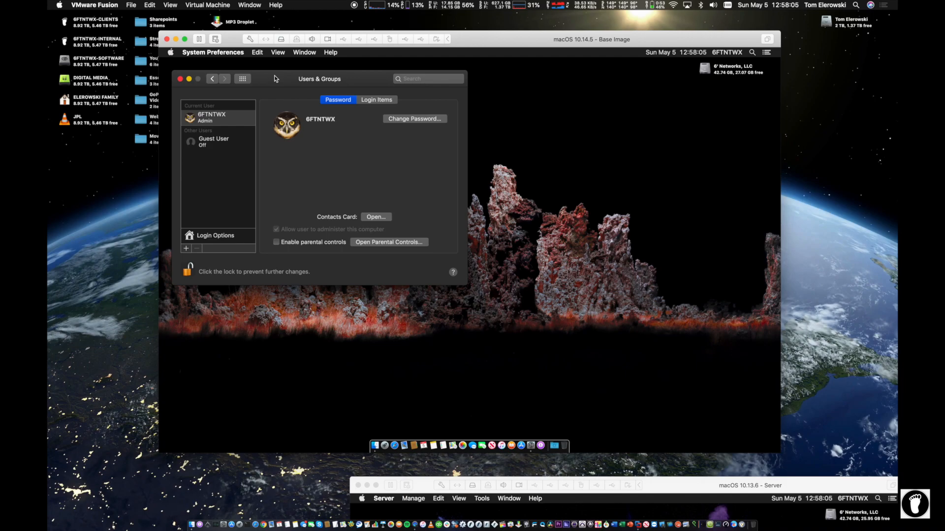
Step: Show Login Options and start joining a Network Account Server
click(189, 237)
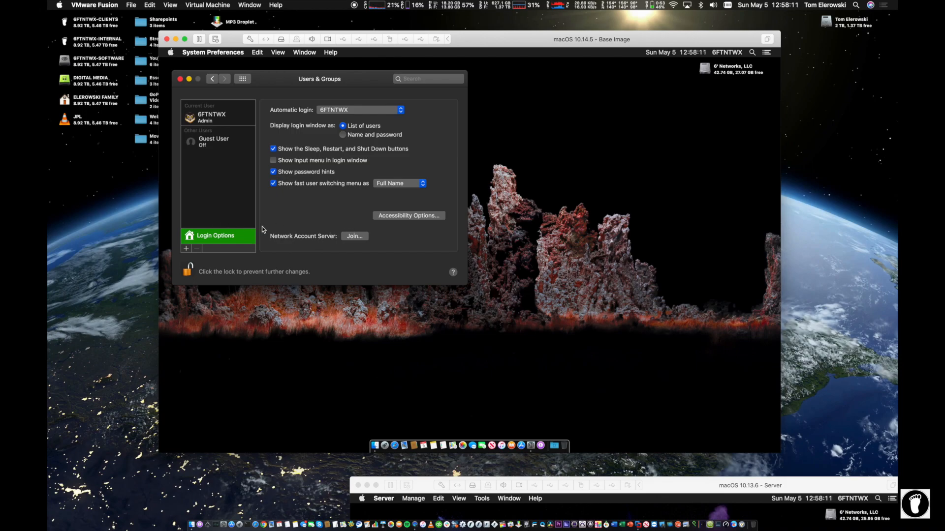
drag(294, 80, 292, 79)
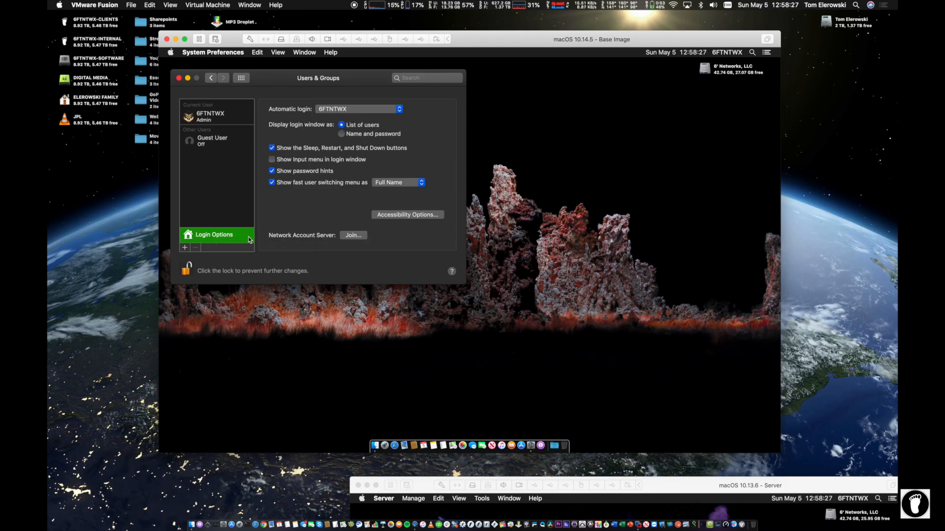
click(360, 236)
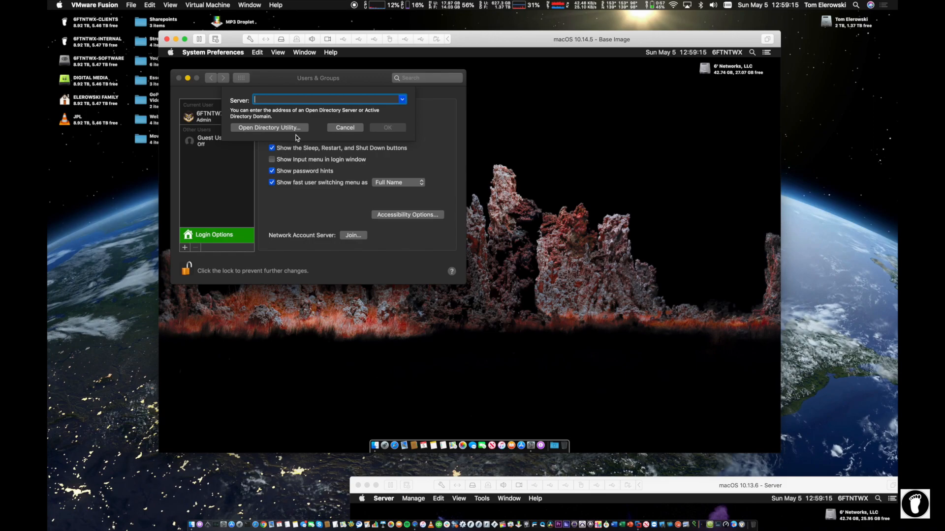
Step: Close Directory Utility and bring back the Network Account Server join prompt
click(275, 129)
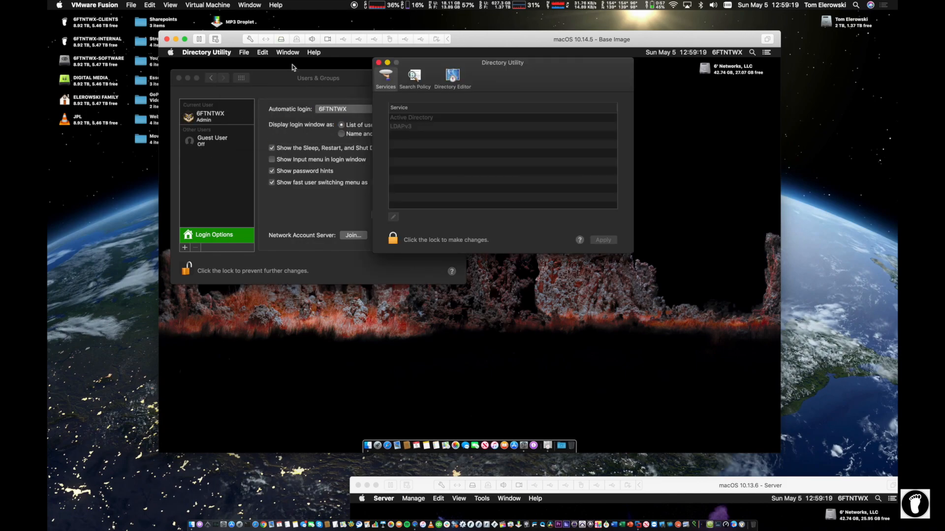
drag(511, 62, 462, 127)
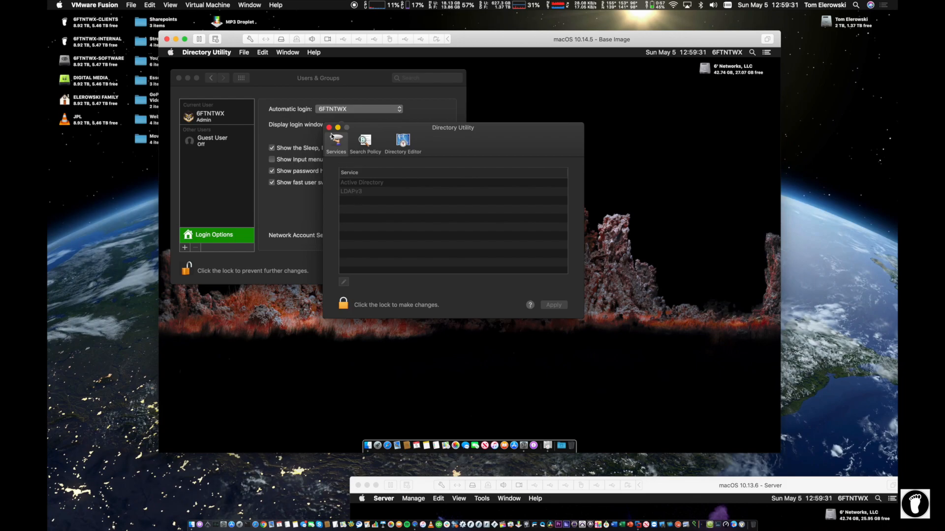
click(328, 128)
click(352, 238)
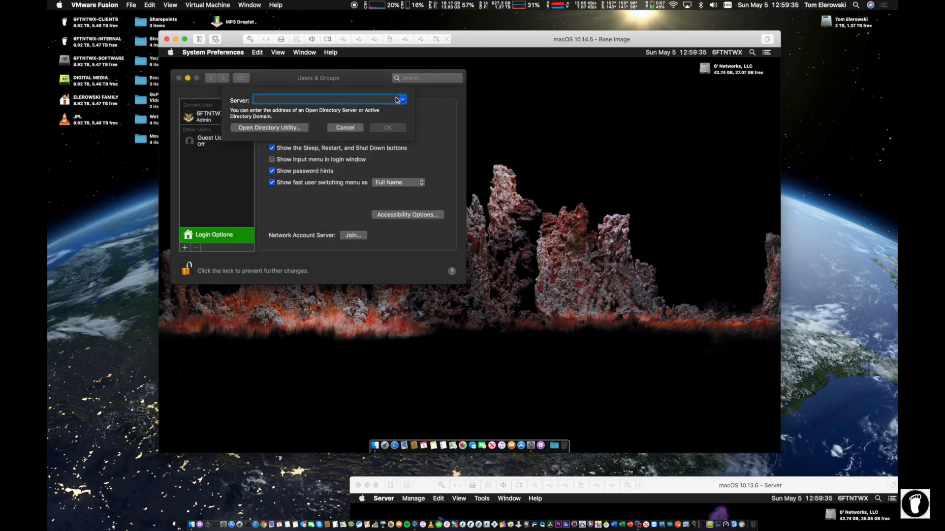
Step: Pick 6FTNTWXSVRVM.local from the known directory servers list and submit it
click(401, 100)
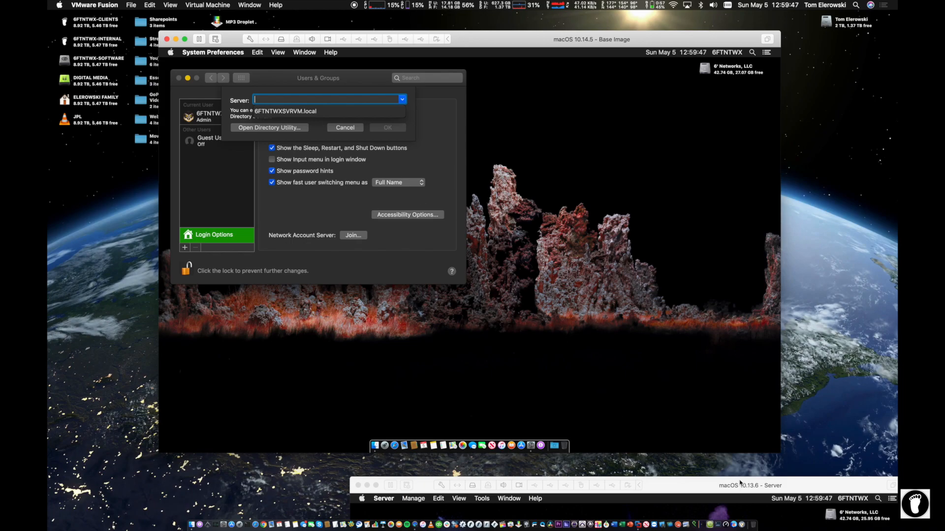
click(295, 113)
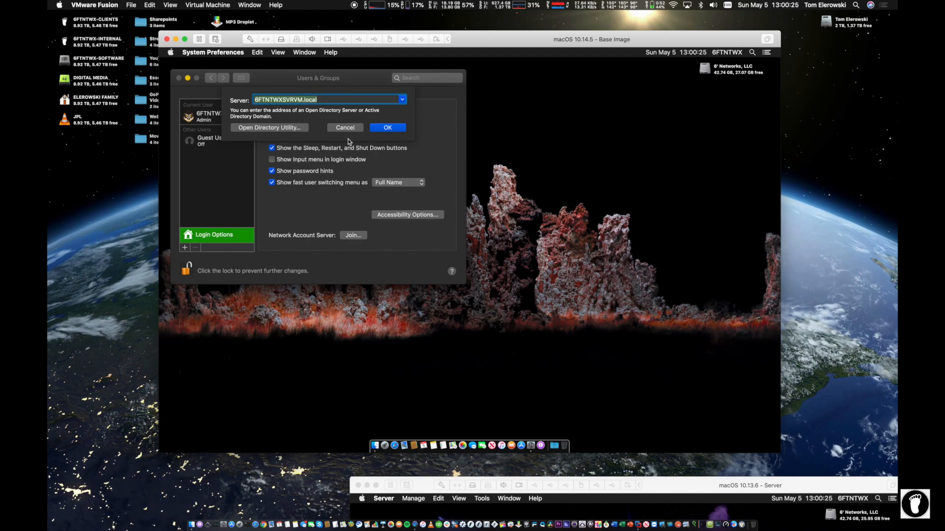
click(387, 127)
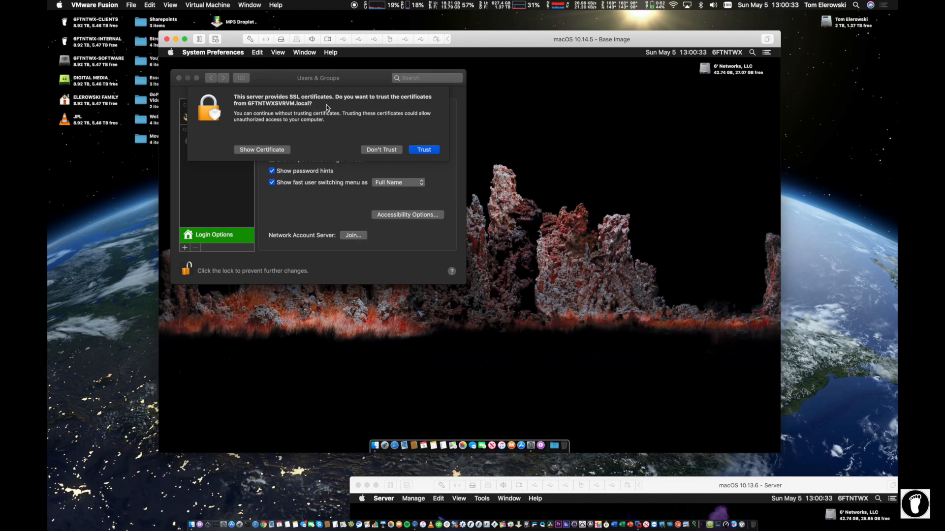
Step: Set the server's intermediate certificate to Always Trust using the admin password, then resubmit 6FTNTWXSVRVM.local
click(274, 149)
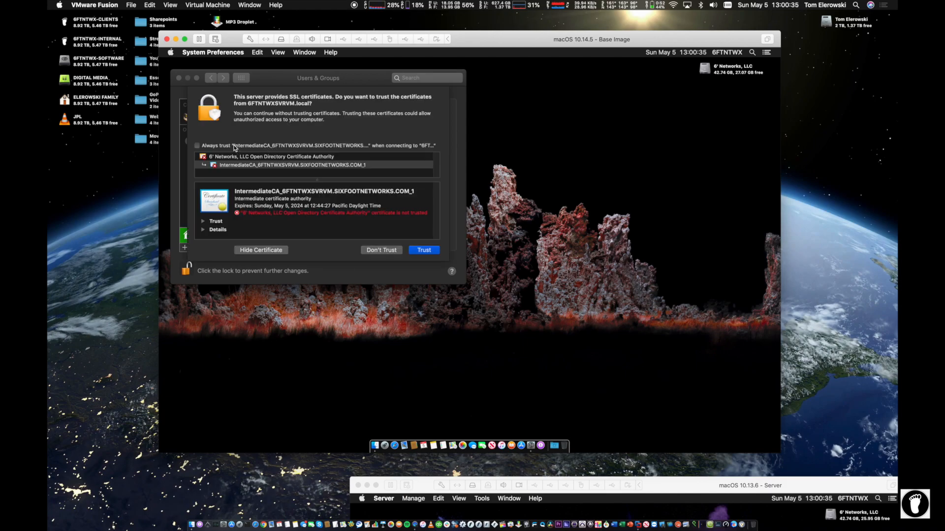
click(430, 250)
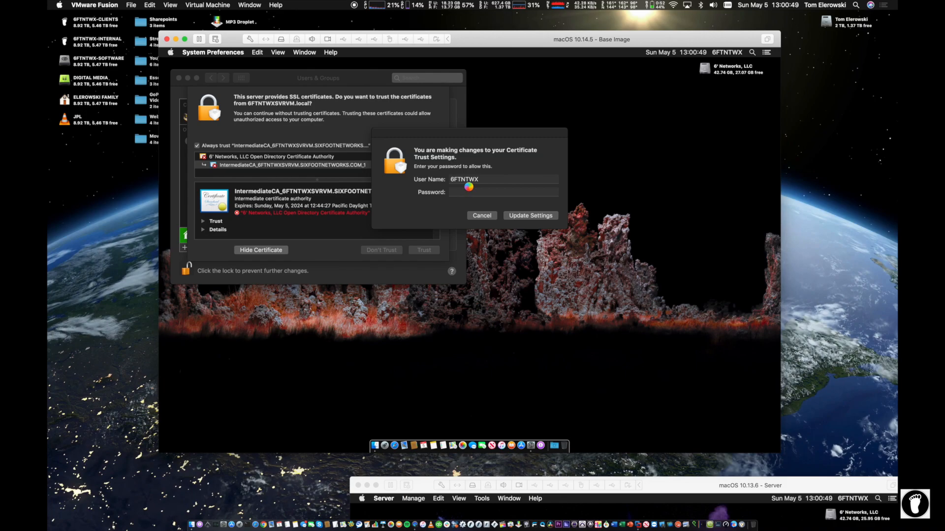
text(•••••••)
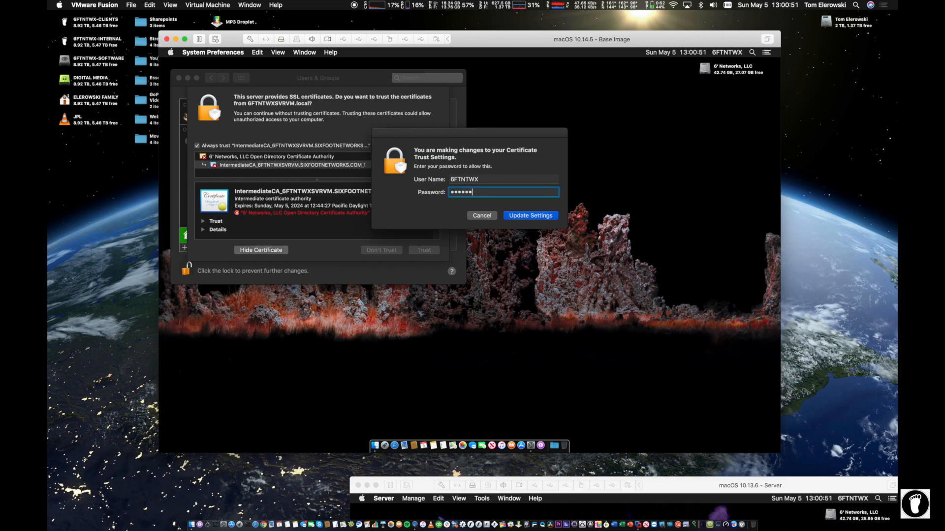
click(523, 213)
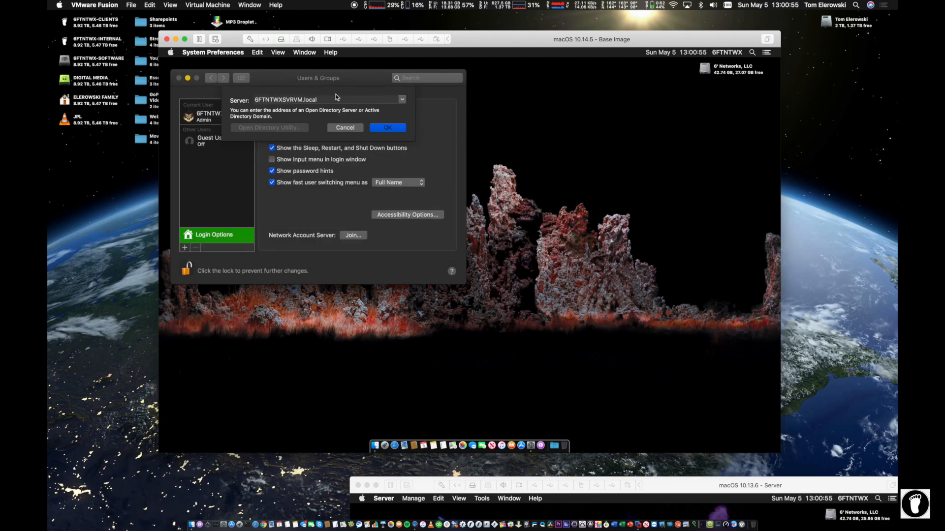
click(388, 127)
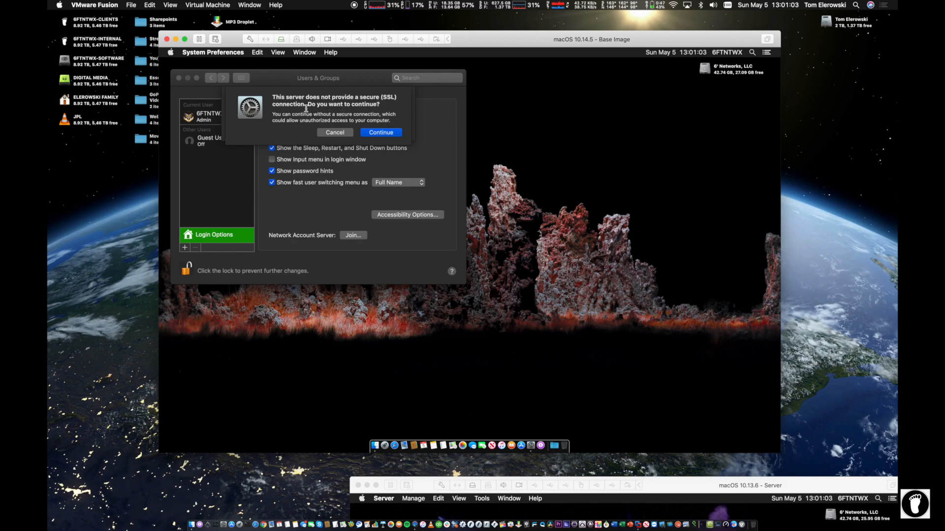
Step: Continue past the no-SSL warning and approve the directory binding with the admin password
click(373, 131)
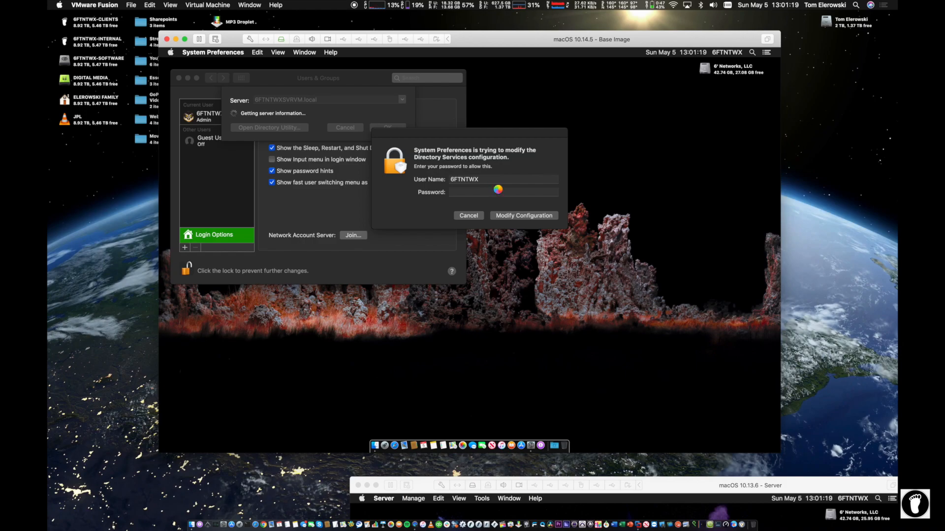
text(••••••••)
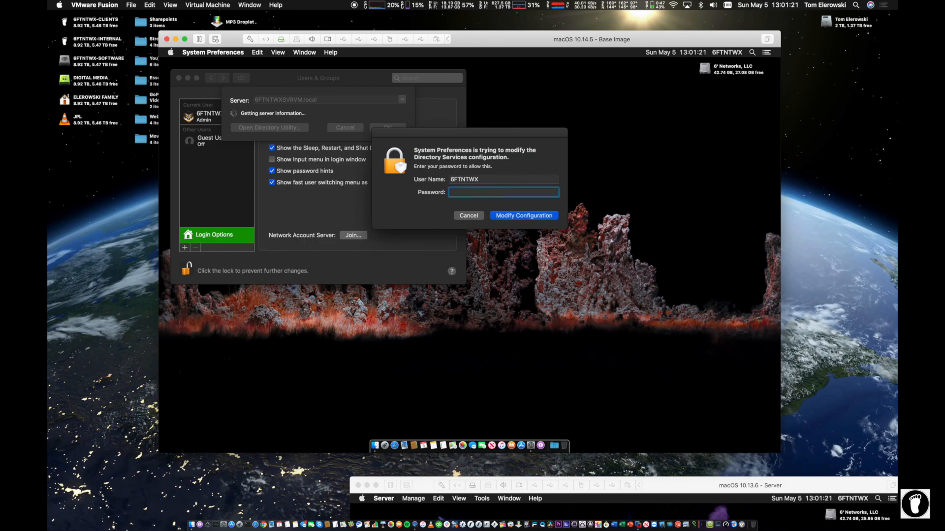
key(Return)
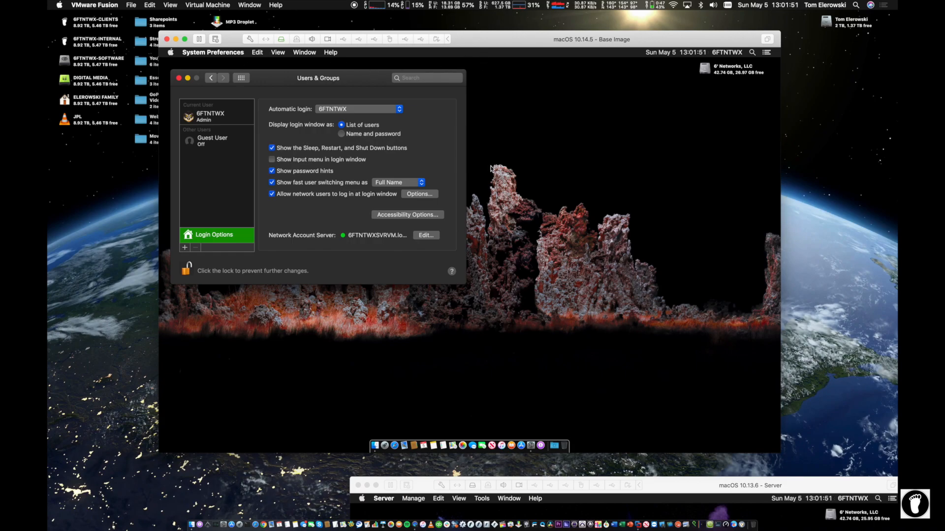
Step: Glance at the server VM's VPN settings, then bring the client's System Preferences back
drag(722, 486, 587, 131)
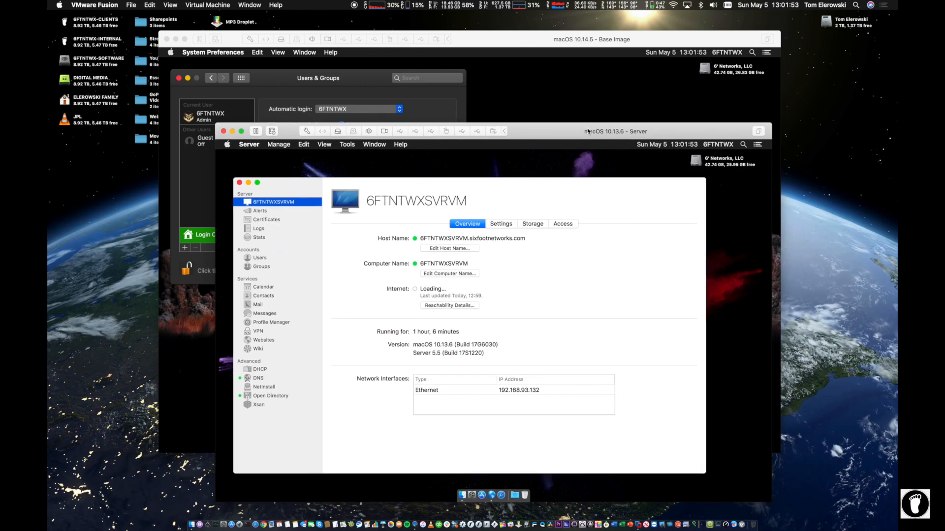
click(259, 331)
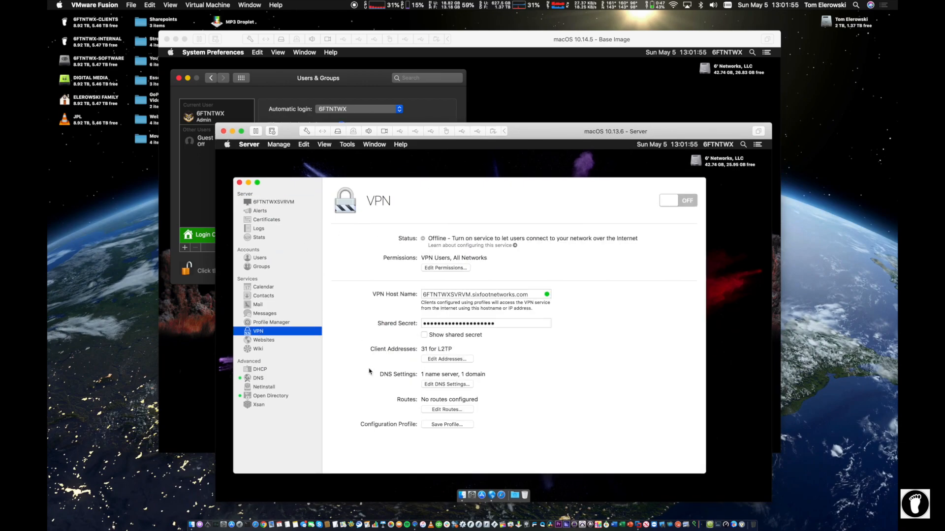
click(574, 87)
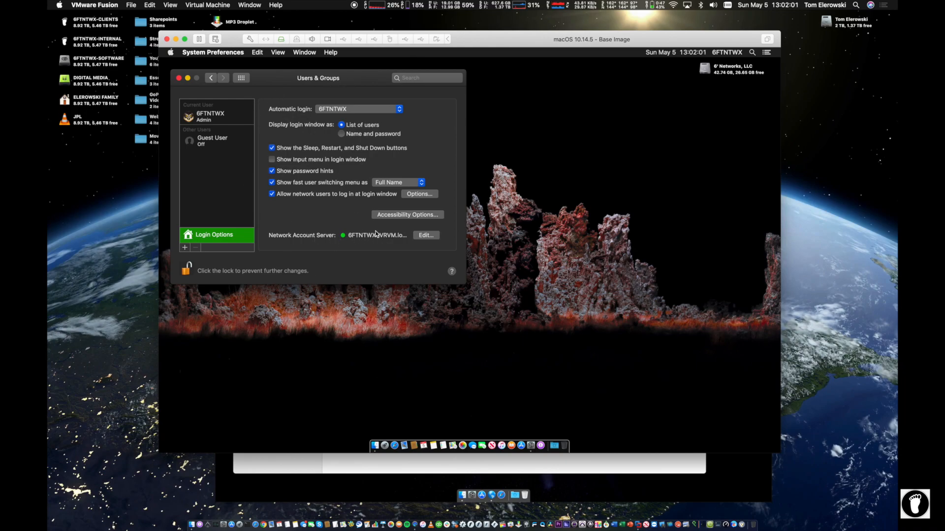
click(272, 193)
Step: Restrict login-window access to only the Executives network group
click(408, 193)
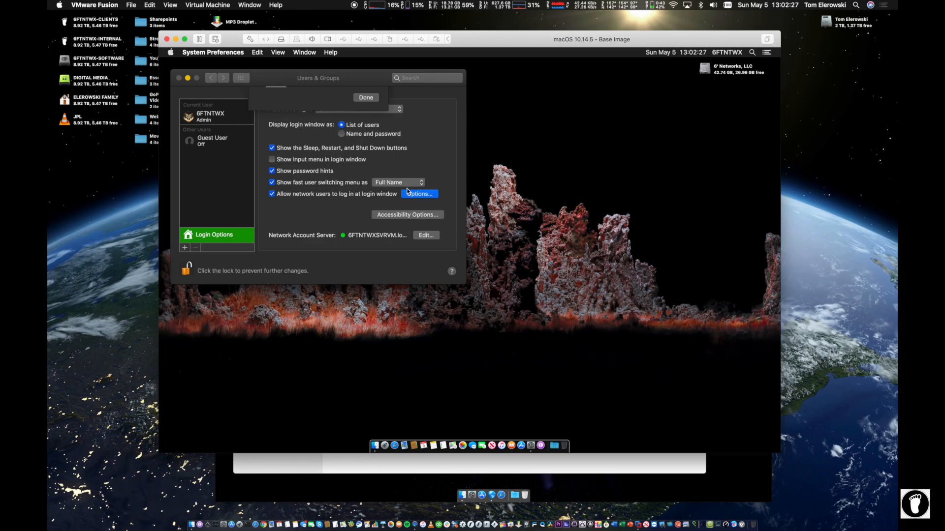
click(316, 117)
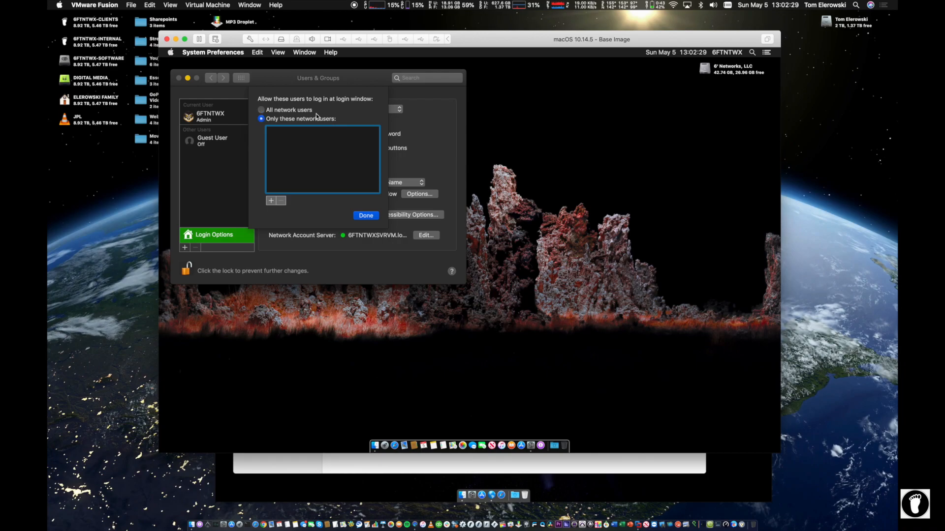
click(270, 201)
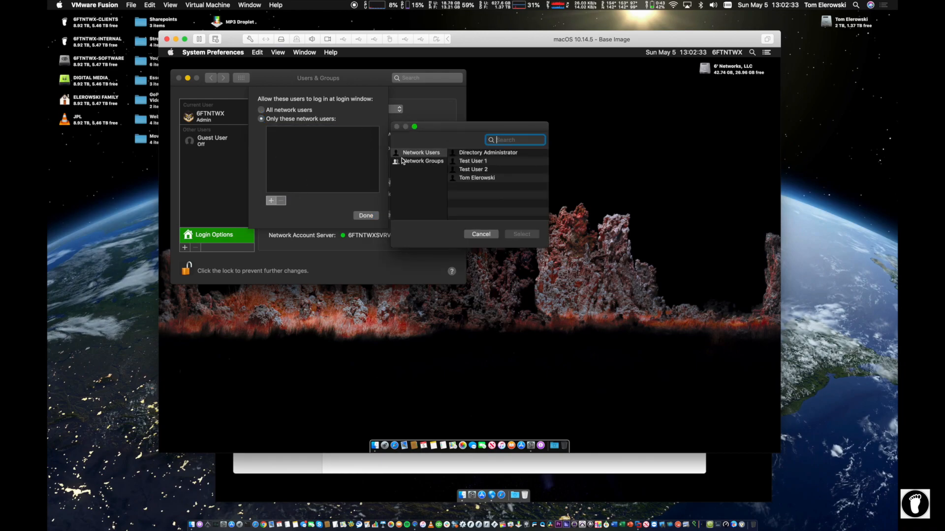
click(403, 161)
click(468, 168)
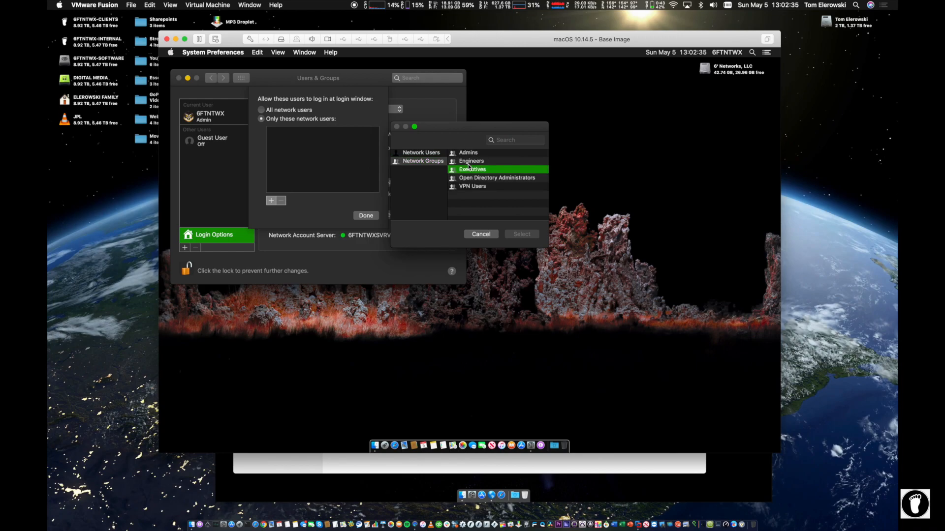
double_click(468, 168)
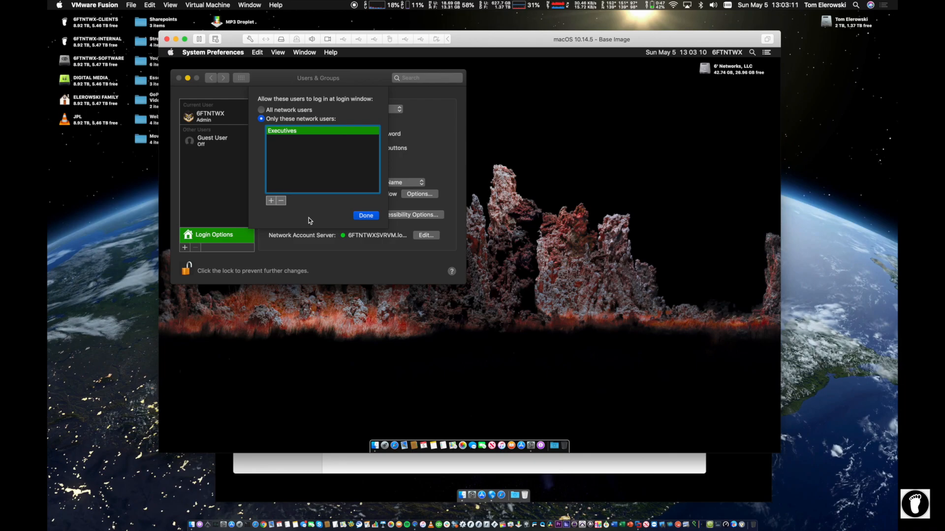
click(364, 215)
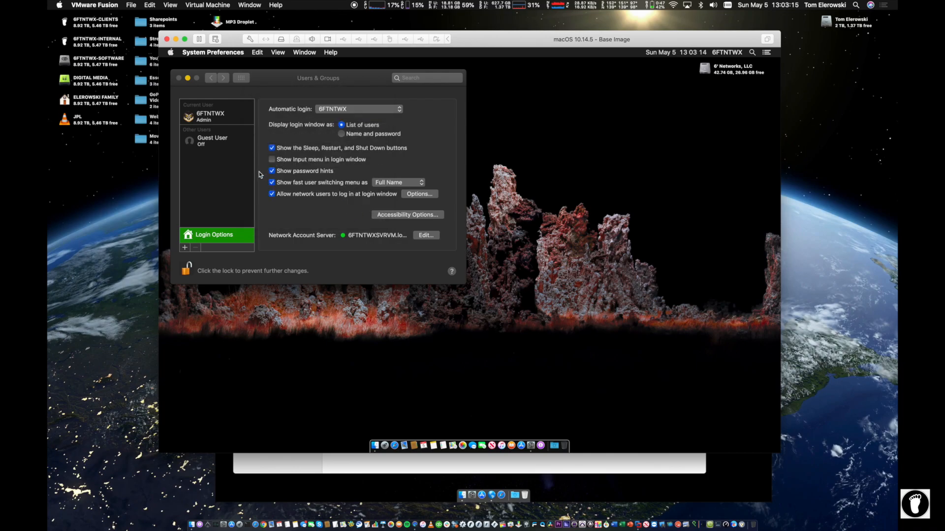
Step: Open the network account servers list and select 6FTNTWXSVRVM.local (Open Directory Server)
mouse_move(339, 76)
mouse_down()
mouse_move(369, 92)
mouse_move(343, 81)
mouse_up()
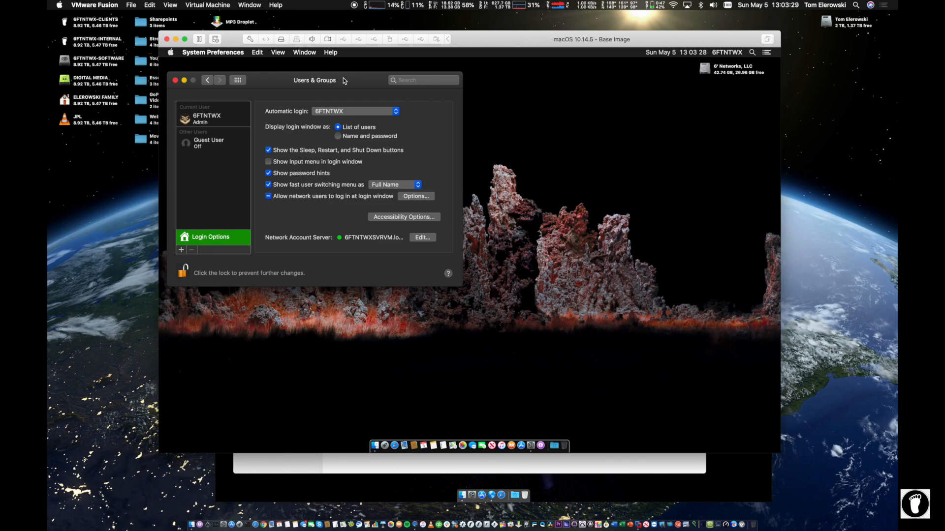
click(422, 237)
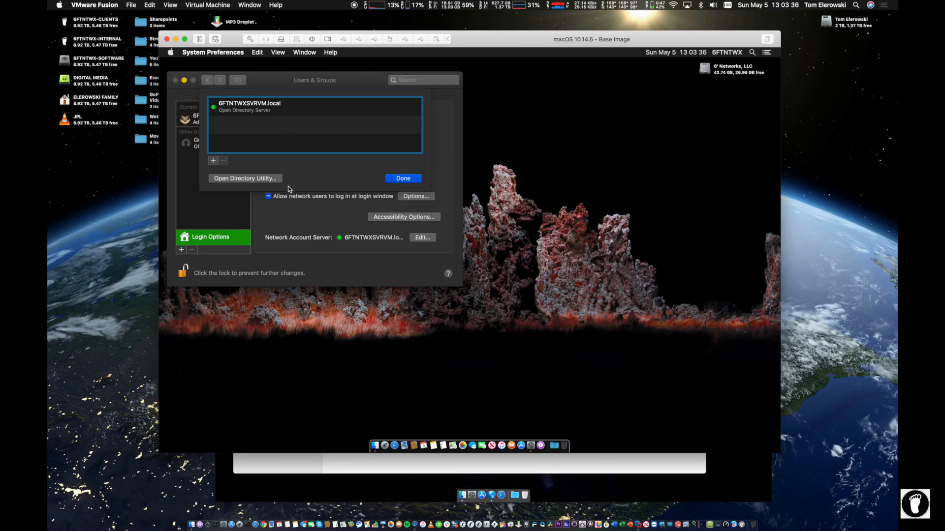
click(246, 104)
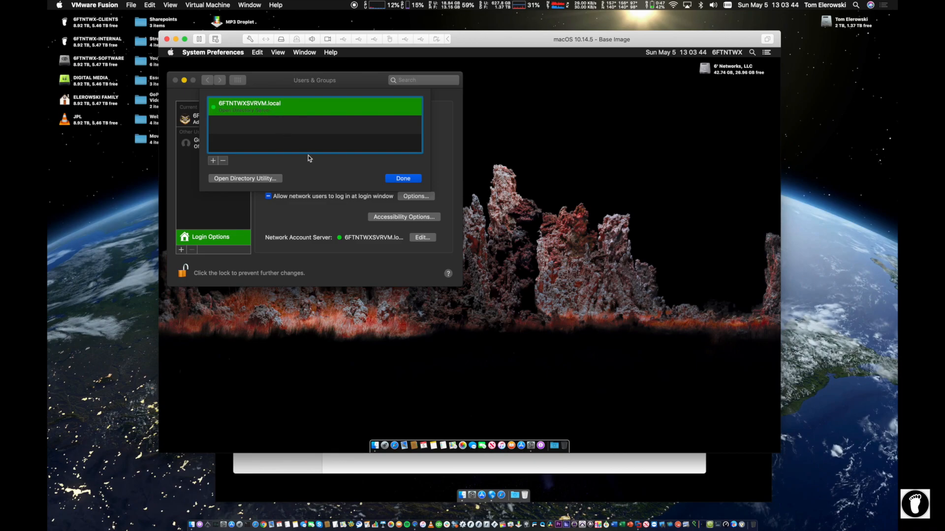
Step: Launch Directory Utility and browse user records in the /LDAPv3/6FTNTWXSVRVM.local node
click(226, 177)
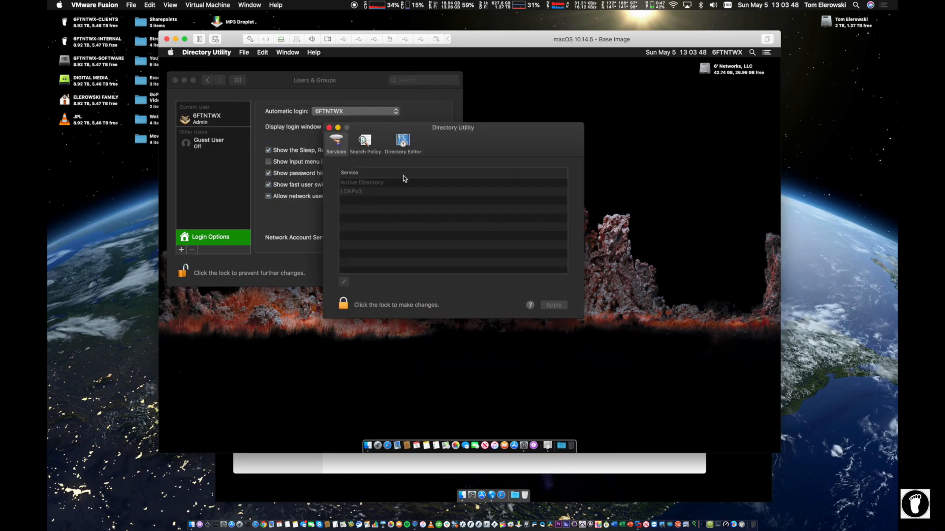
click(402, 142)
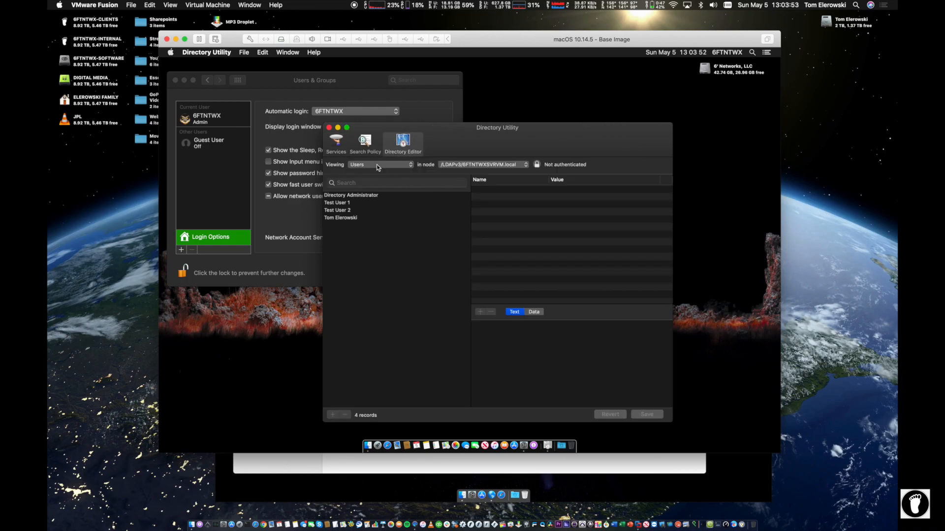
click(378, 167)
click(378, 165)
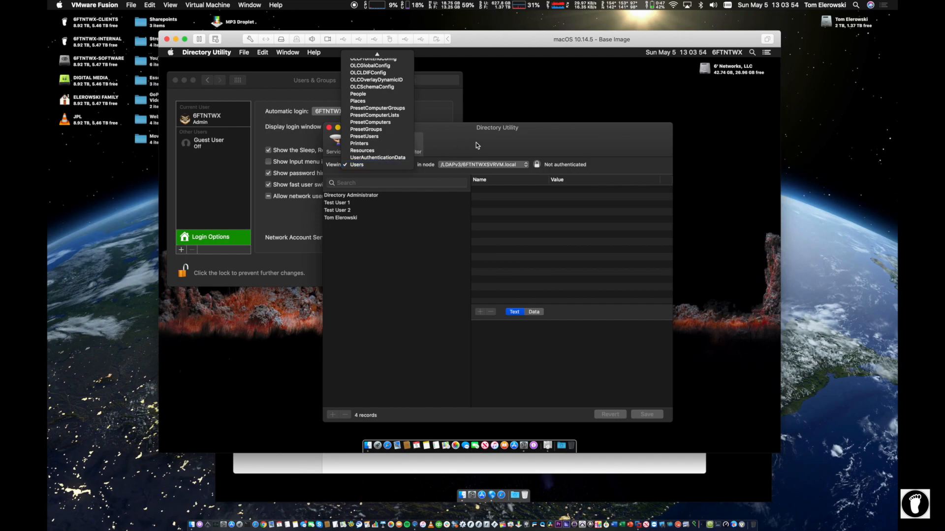
click(477, 164)
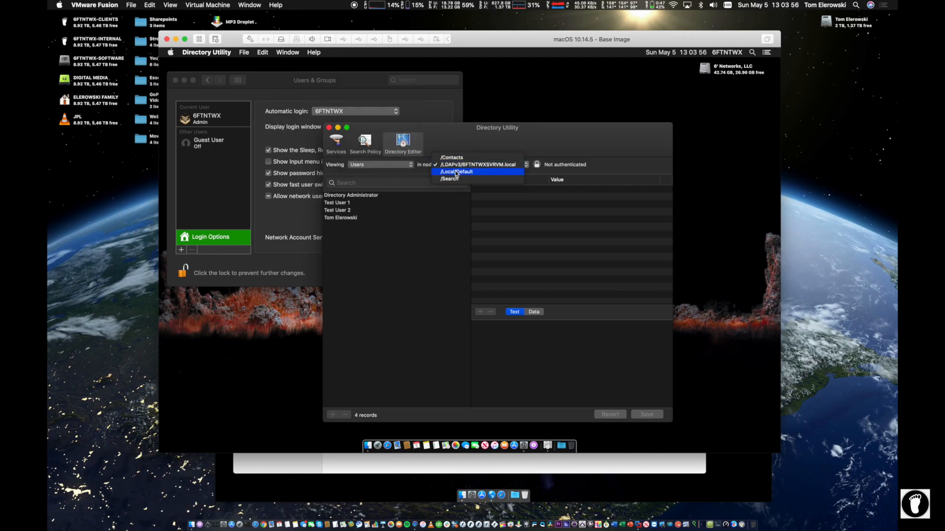
click(457, 166)
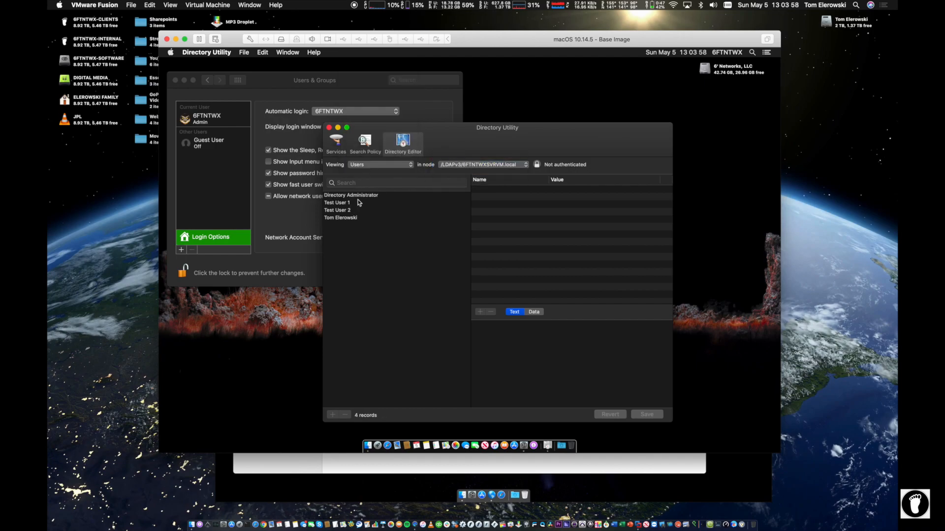
click(467, 165)
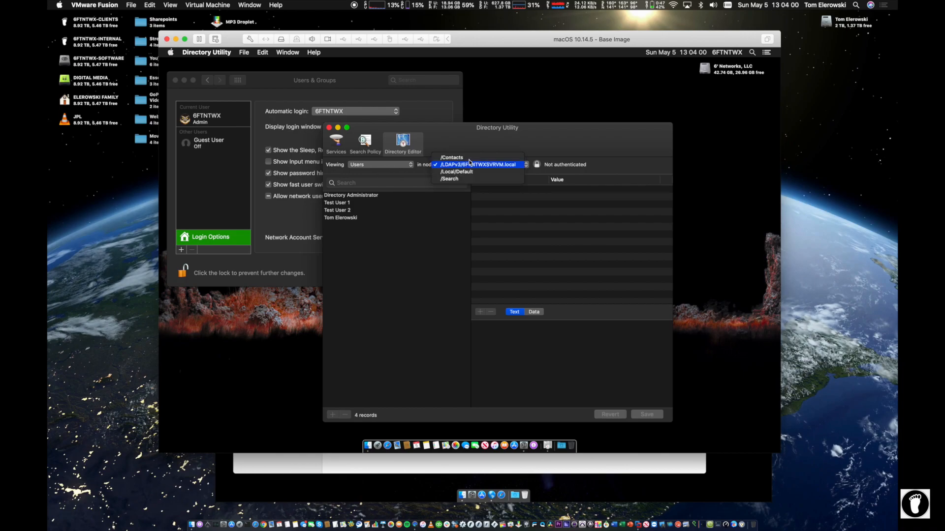
click(513, 128)
Step: Inspect the Directory Administrator, Test User 1, Test User 2 and last user records
click(334, 196)
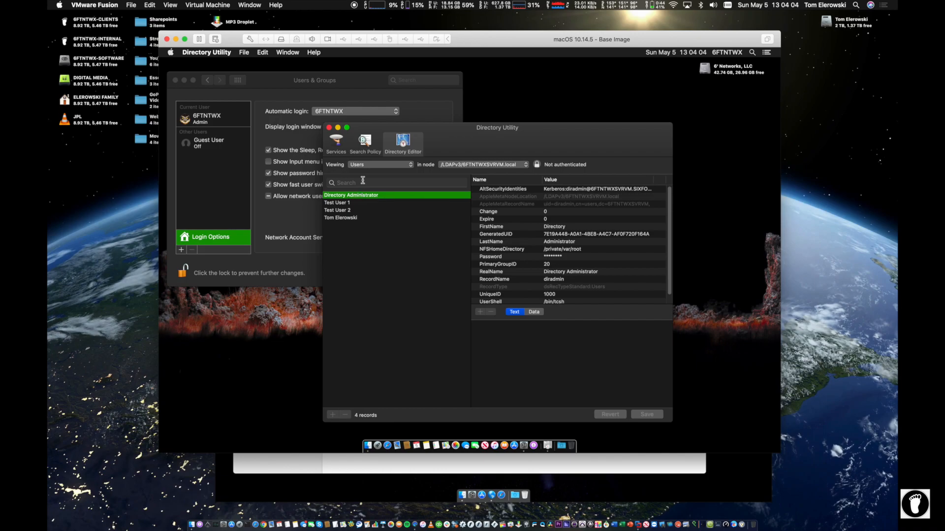
click(335, 203)
click(338, 210)
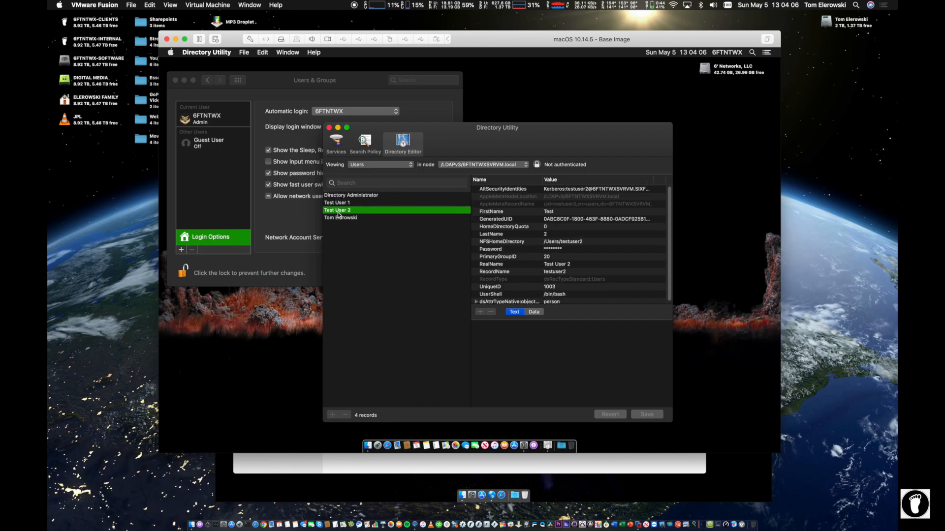
click(339, 217)
Step: Rearrange the Directory Utility and VM windows, bringing the client VM to the front
drag(494, 142, 478, 105)
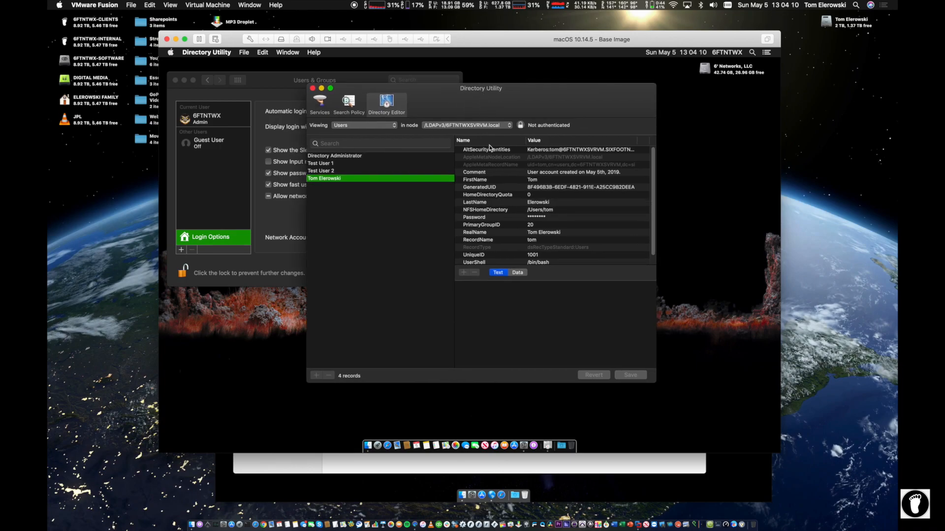
drag(551, 39, 440, 3)
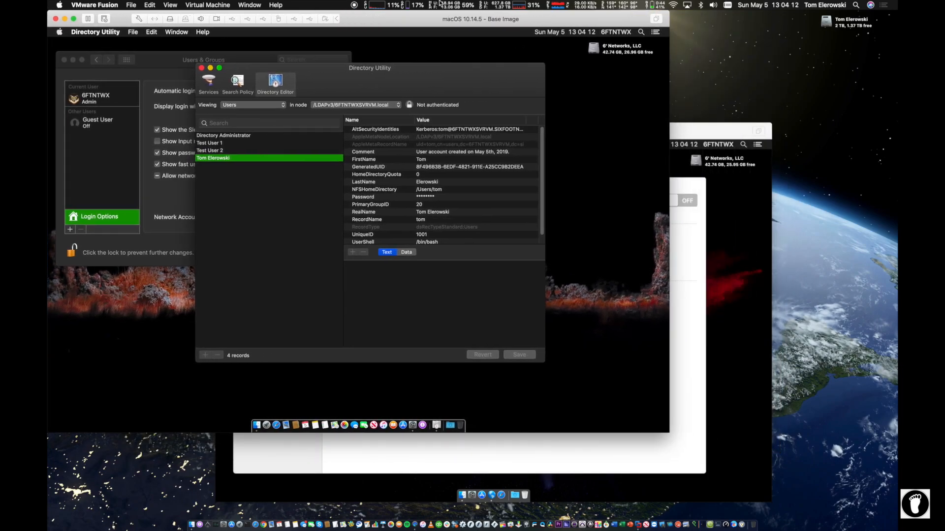
drag(689, 131, 818, 147)
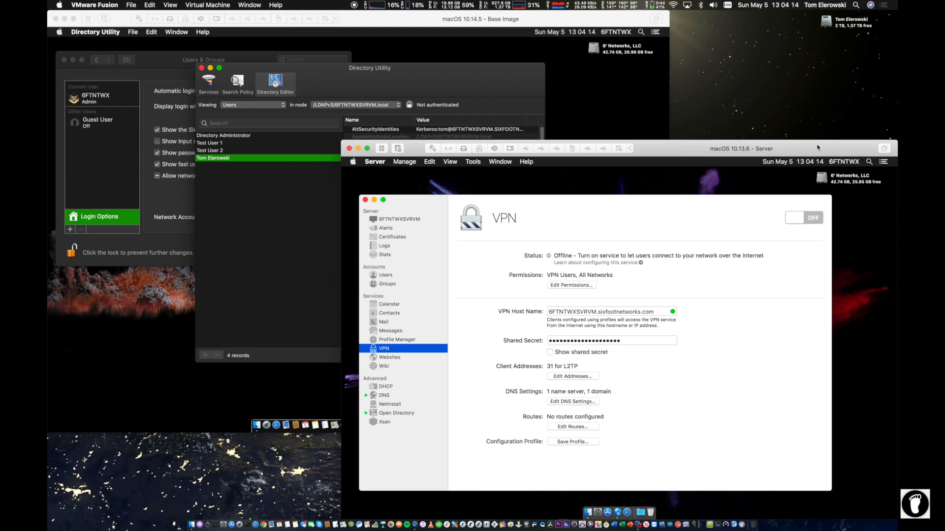
click(479, 72)
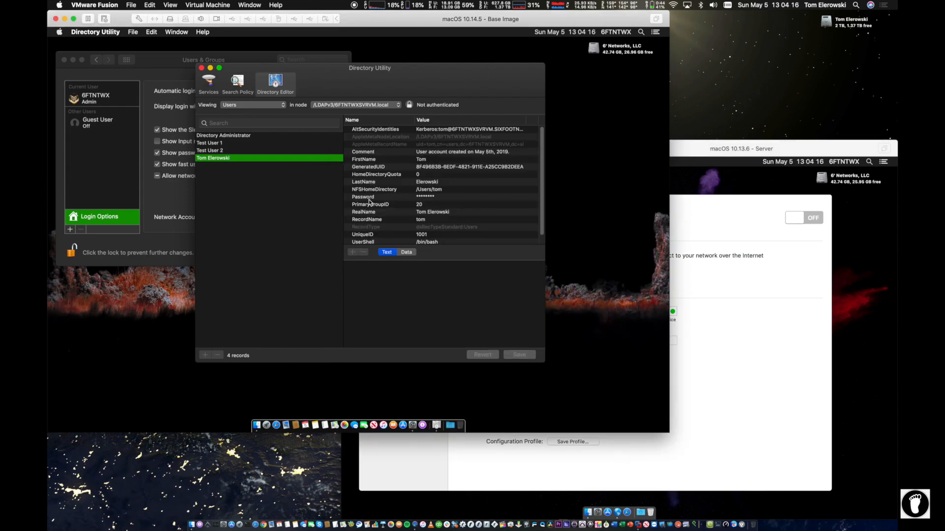
Step: Authenticate to the LDAPv3 node as diradmin with its password
click(408, 105)
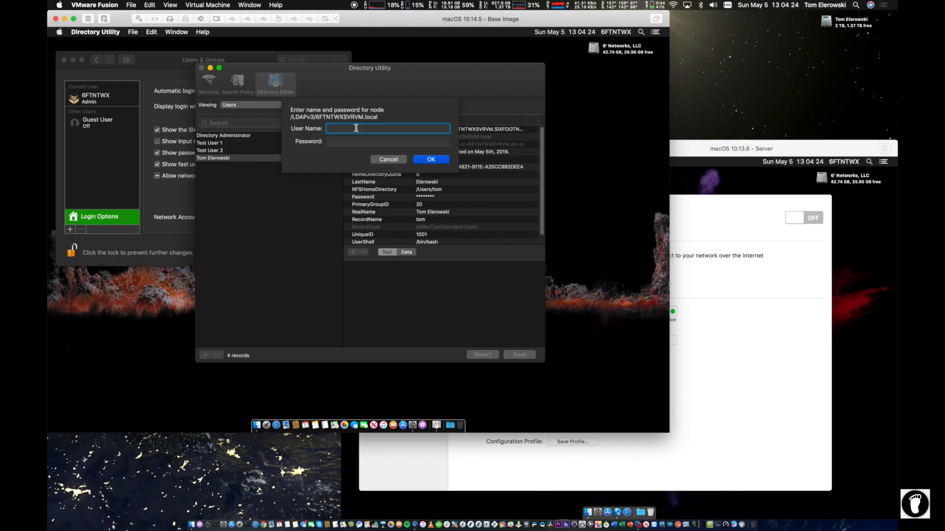
text(diradmin)
key(Tab)
text(••••••••)
key(Return)
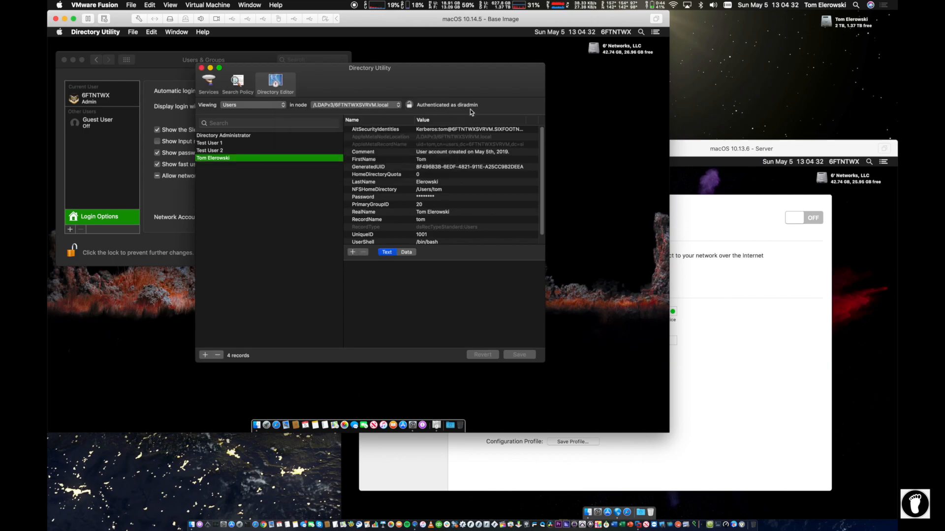
Step: Re-authenticate to the node with a personal admin account name instead, which fails
click(409, 104)
click(409, 105)
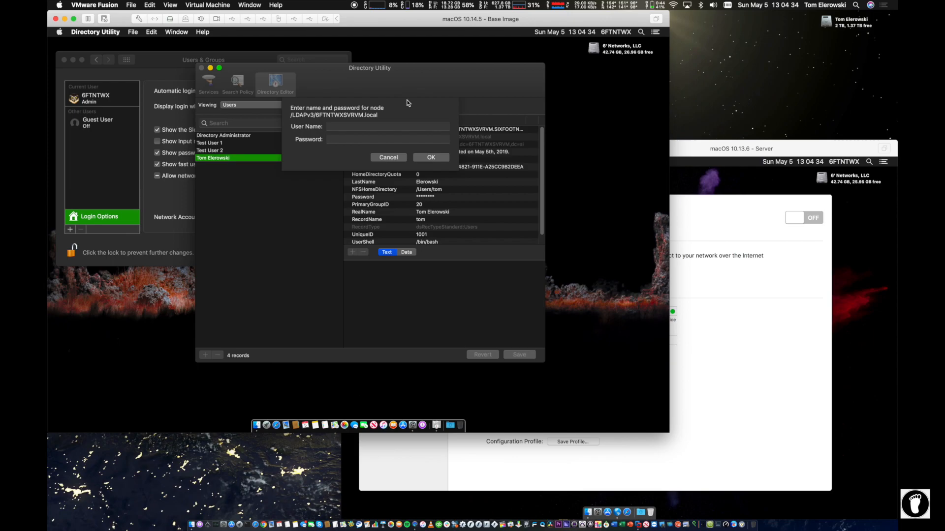
text(tom)
key(Tab)
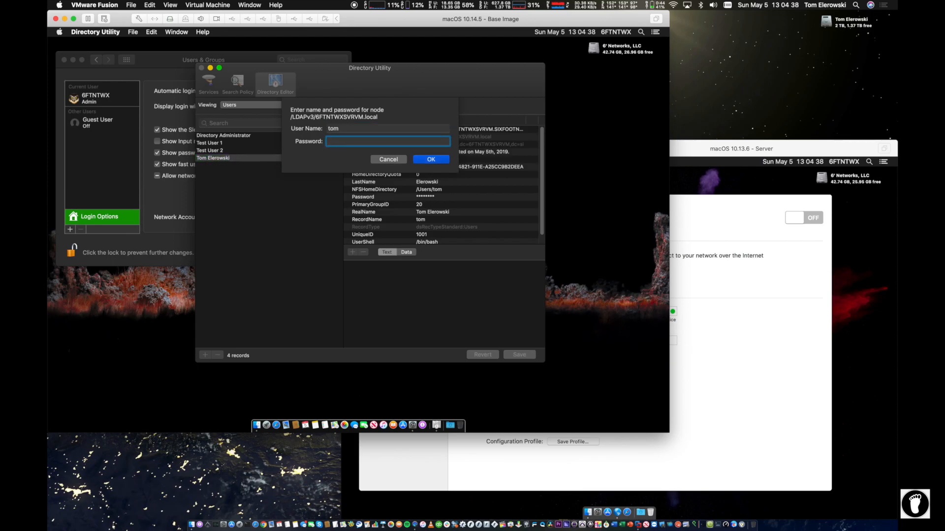
text(••••••••)
key(Return)
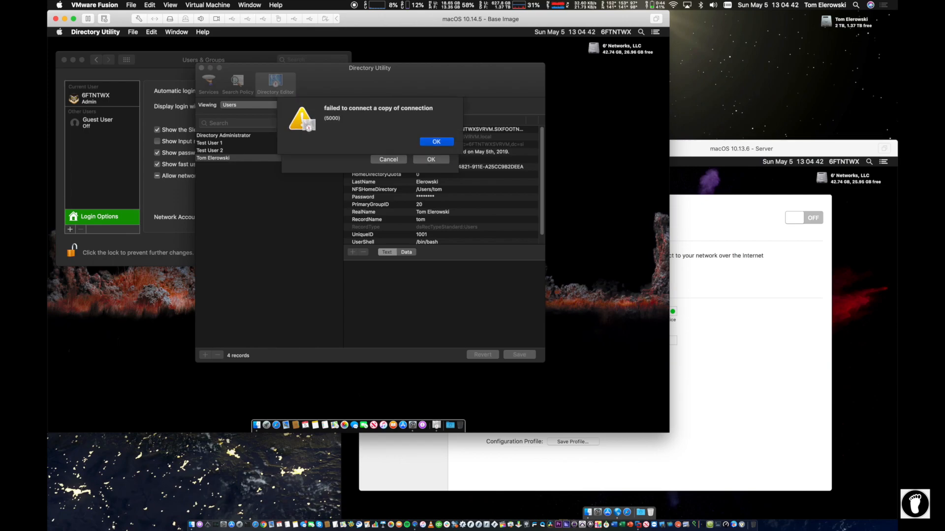
key(Return)
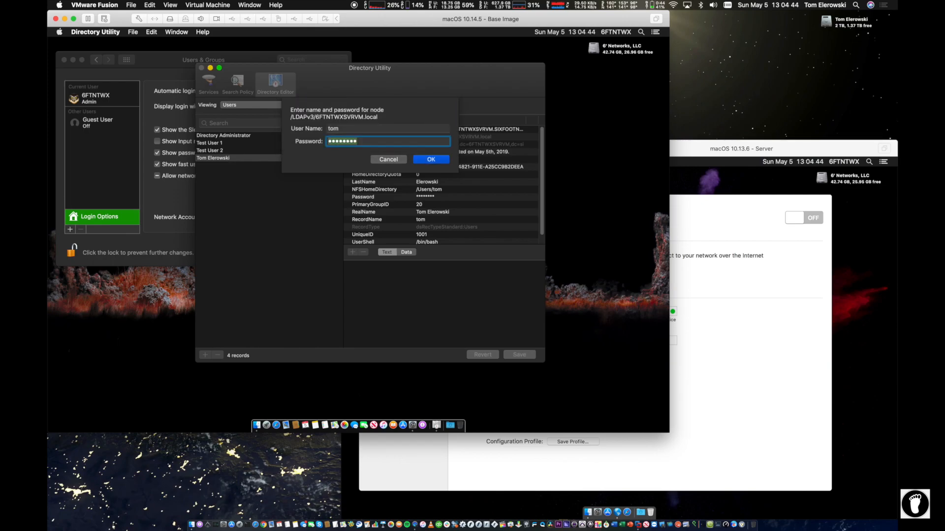
key(Tab)
key(Right)
text(elerowsk)
key(Return)
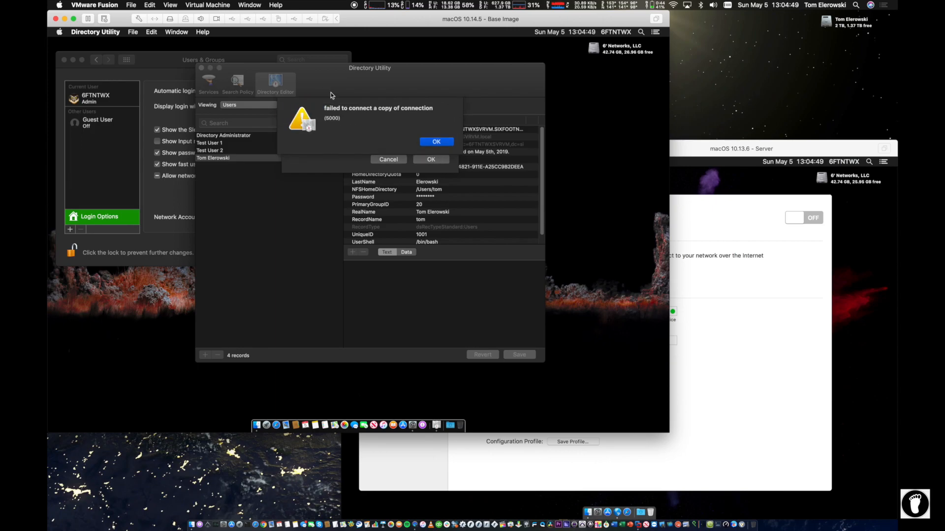
Step: Retry with an edited account name and another password, then cancel the login prompt
click(442, 141)
text(t)
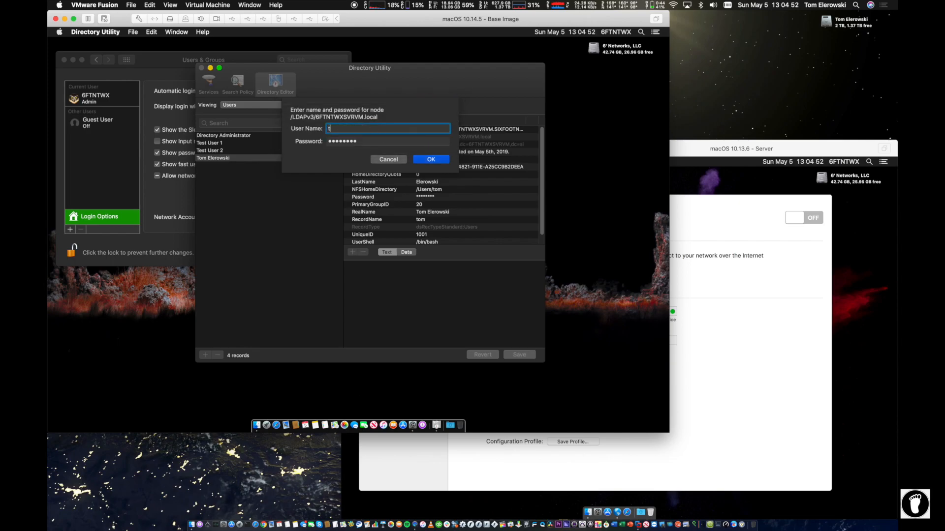
key(Tab)
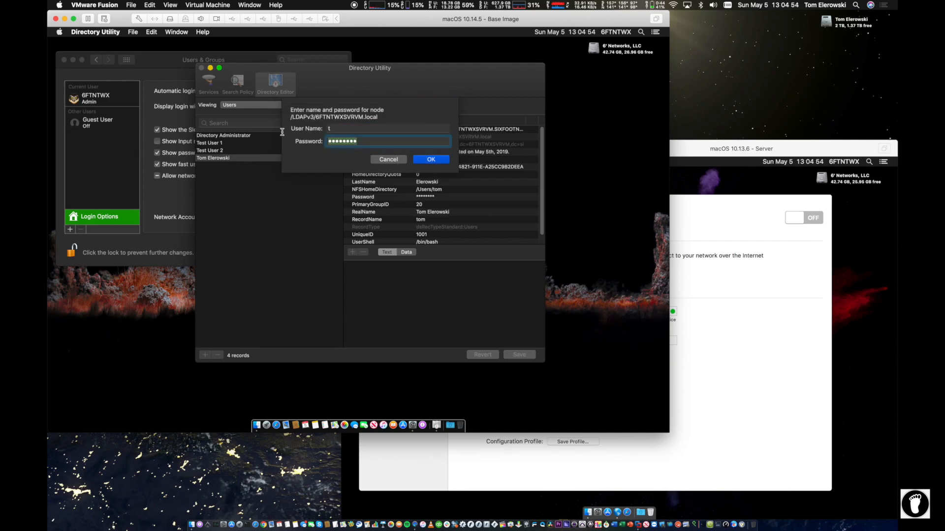
text(•••••••••)
key(Return)
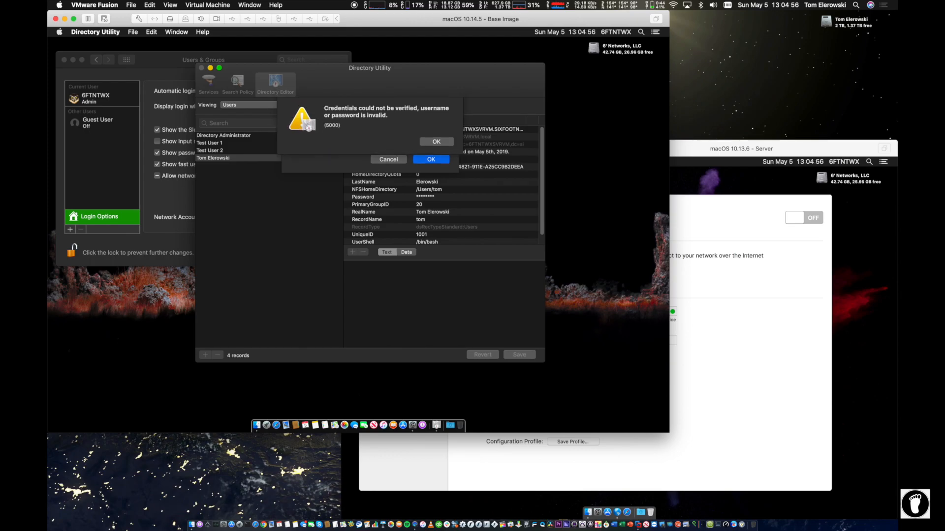
key(Return)
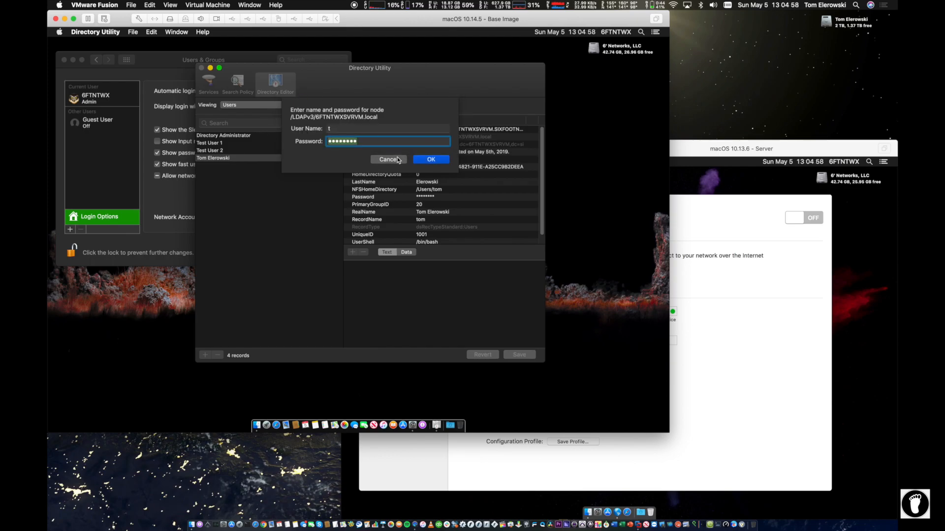
click(397, 159)
Step: Log in to the /LDAPv3/6FTNTWXSVRVM.local node as diradmin with the directory admin password
click(409, 105)
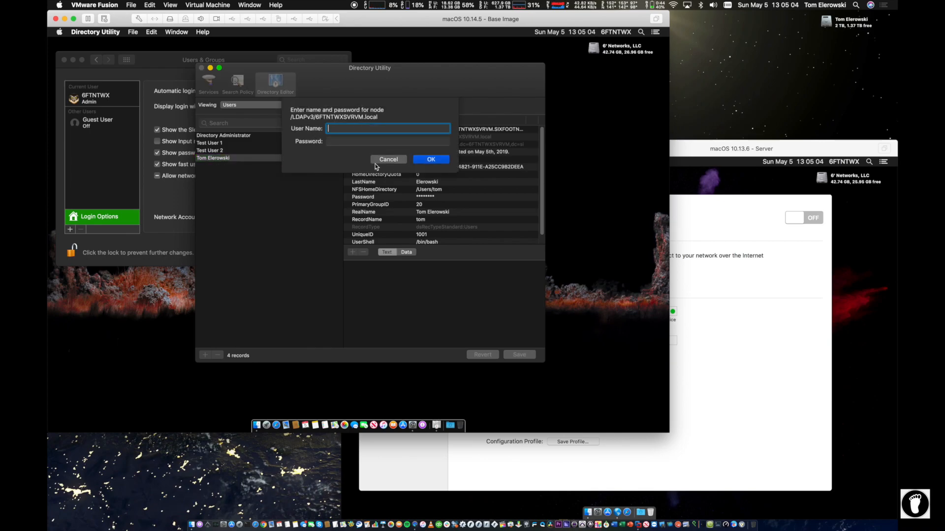
text(diradmin)
key(Tab)
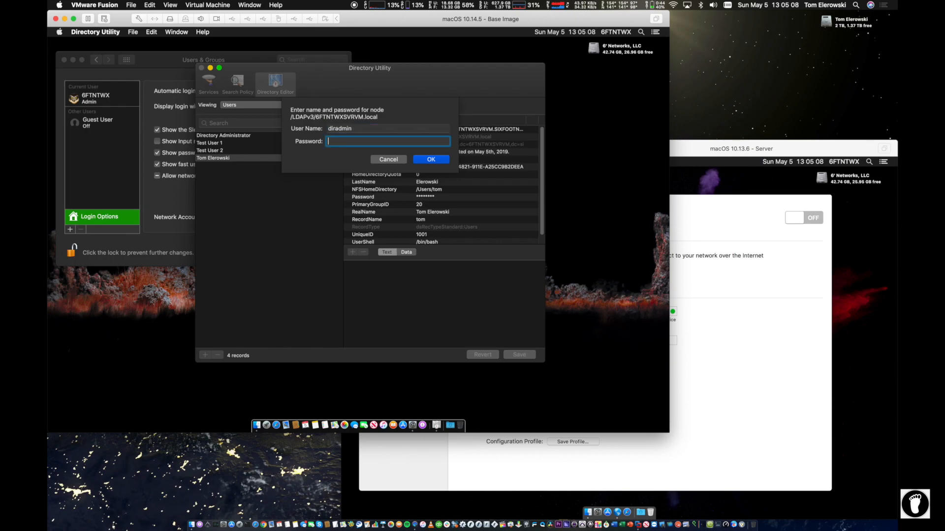
text(•••••••)
key(Return)
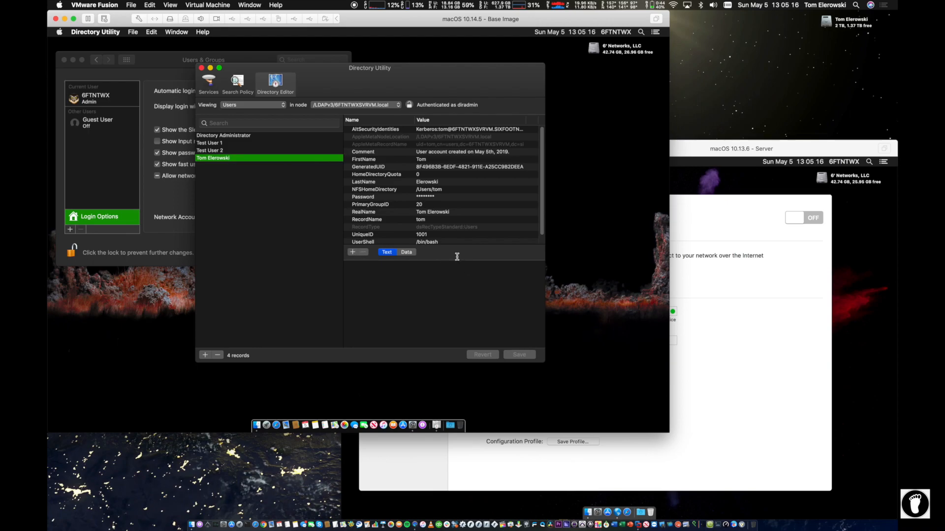
Step: Step through the user records and switch the Directory Editor view to Groups
click(211, 151)
click(212, 142)
click(213, 136)
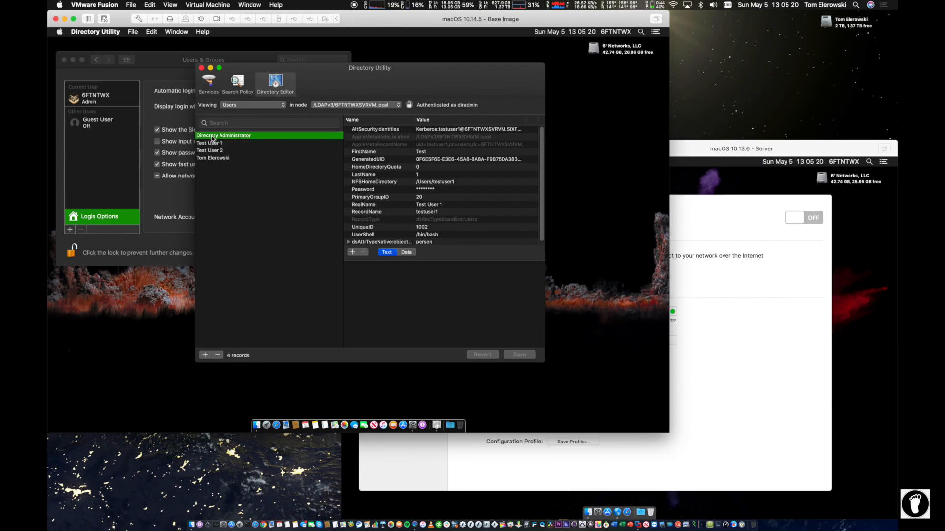
click(249, 105)
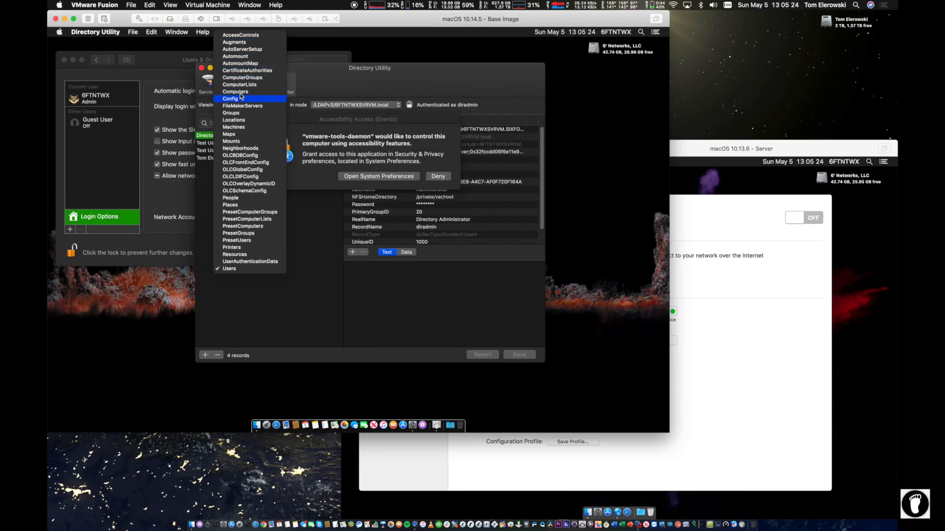
click(231, 113)
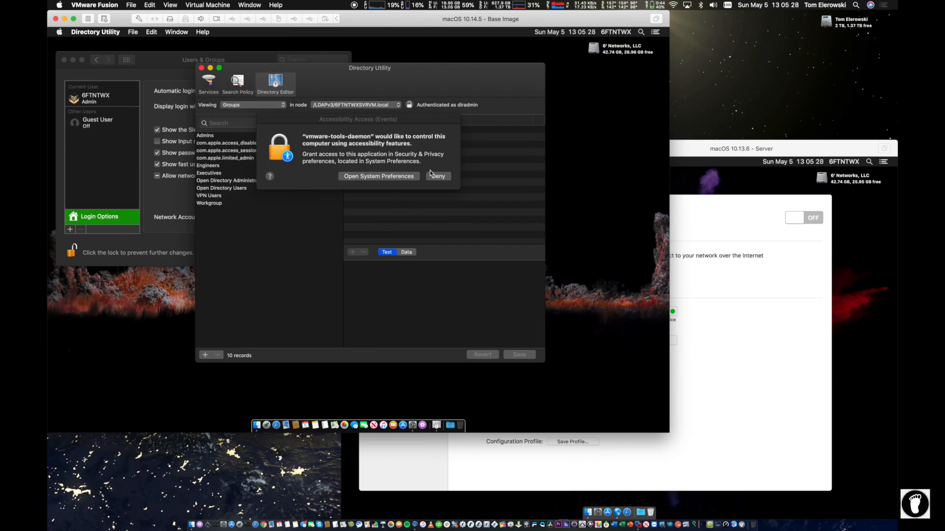
Step: Open the Accessibility privacy settings and unlock them with the admin password
click(362, 173)
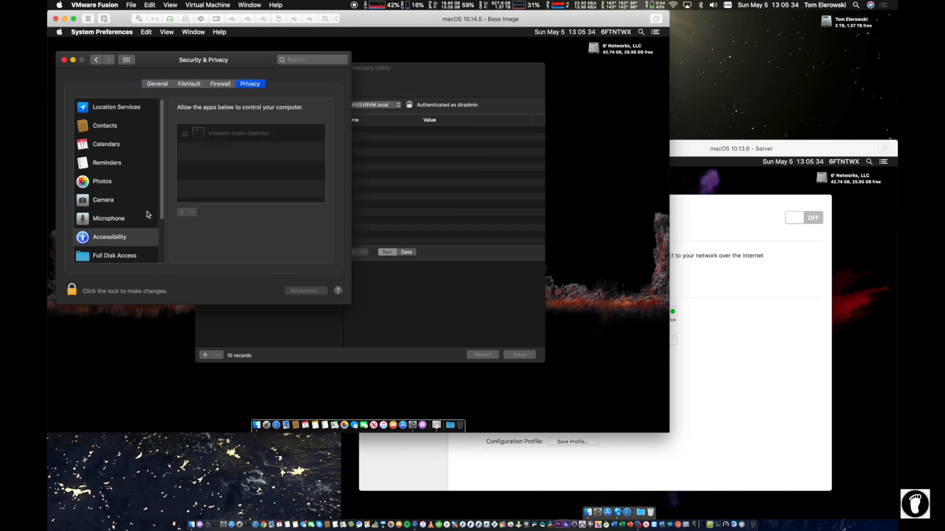
click(72, 288)
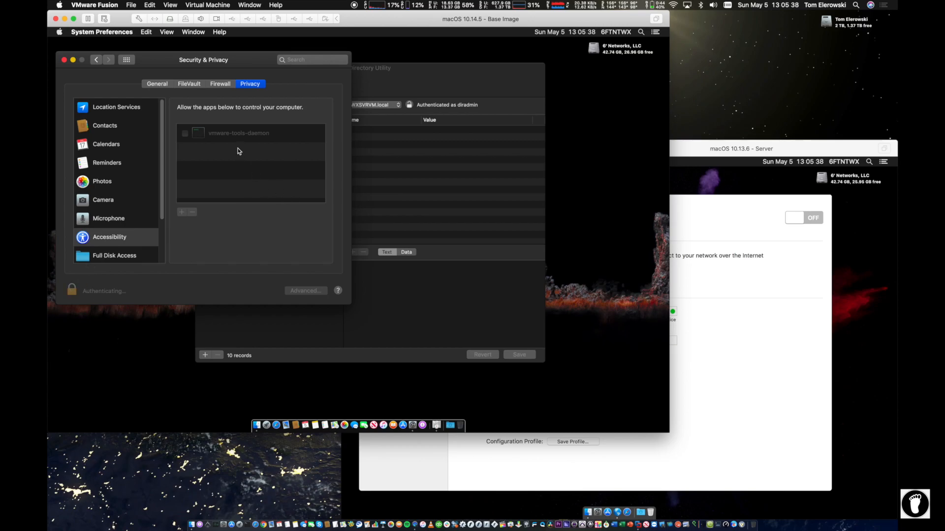
text(••••••••)
key(Return)
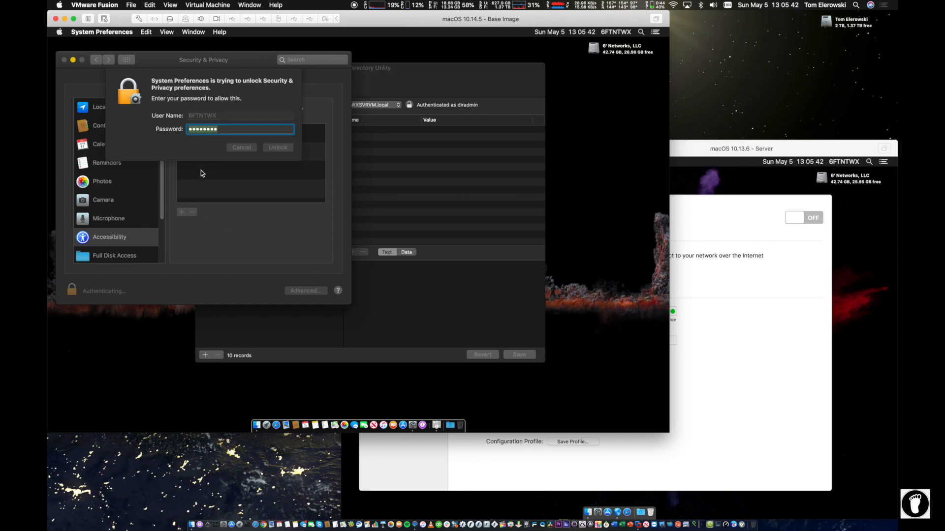
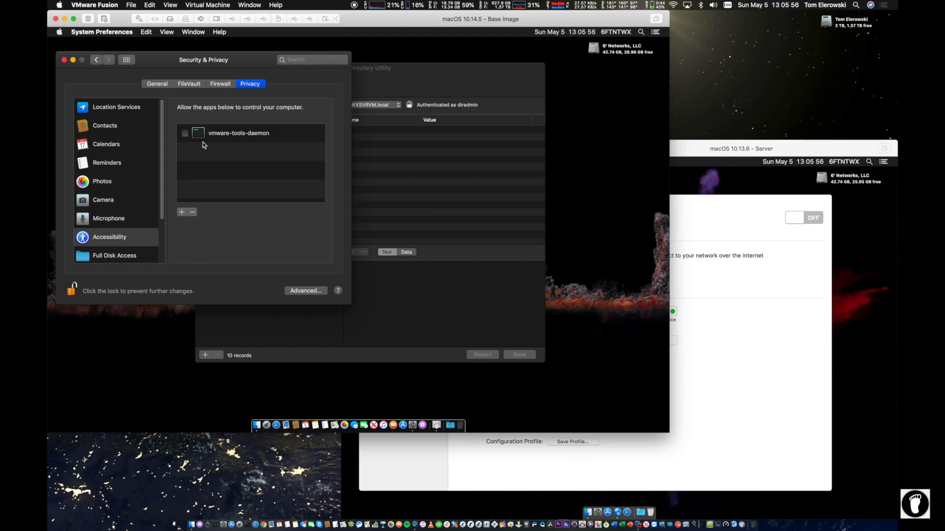
Step: Tick vmware-tools-daemon in the Accessibility list and go back to all preference panes
click(185, 134)
click(126, 60)
Step: Close System Preferences and browse the group records from Executives through Workgroup, Admins and com.apple.access_disabled
click(62, 59)
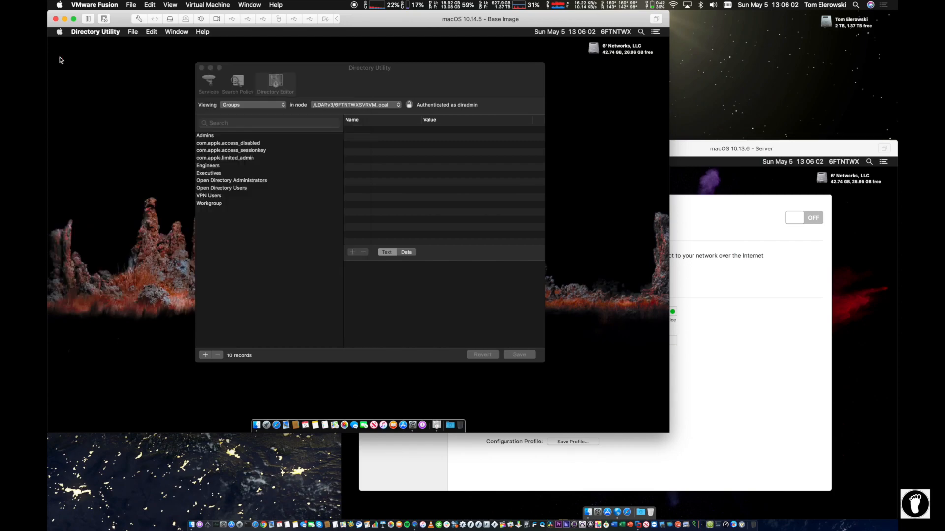
drag(336, 85, 274, 72)
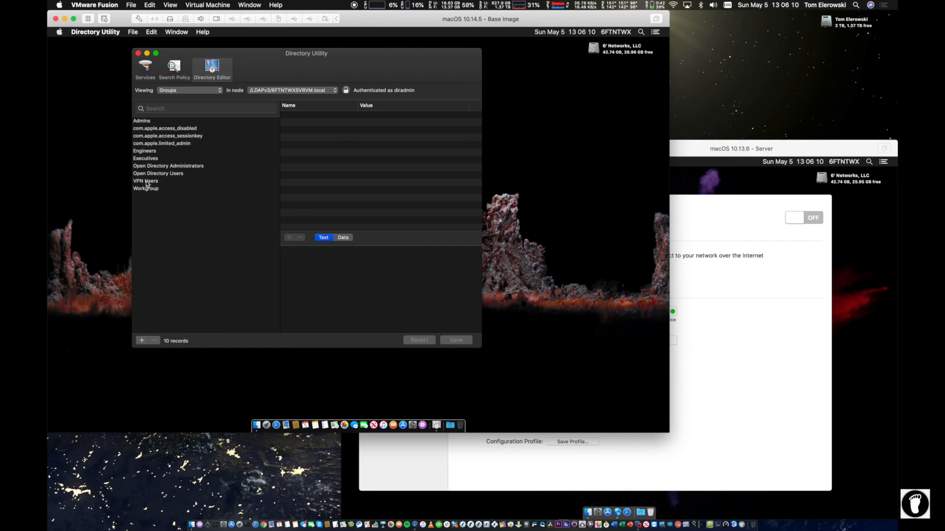
click(146, 159)
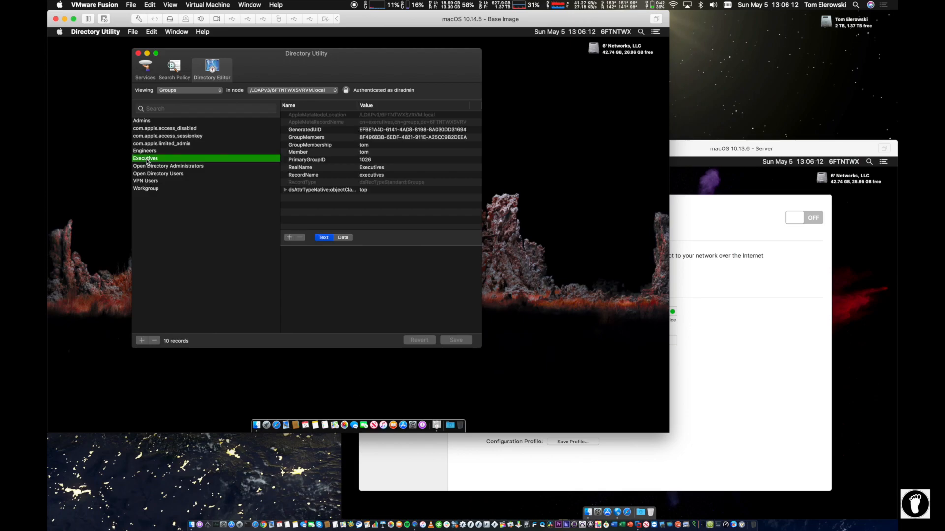
click(150, 153)
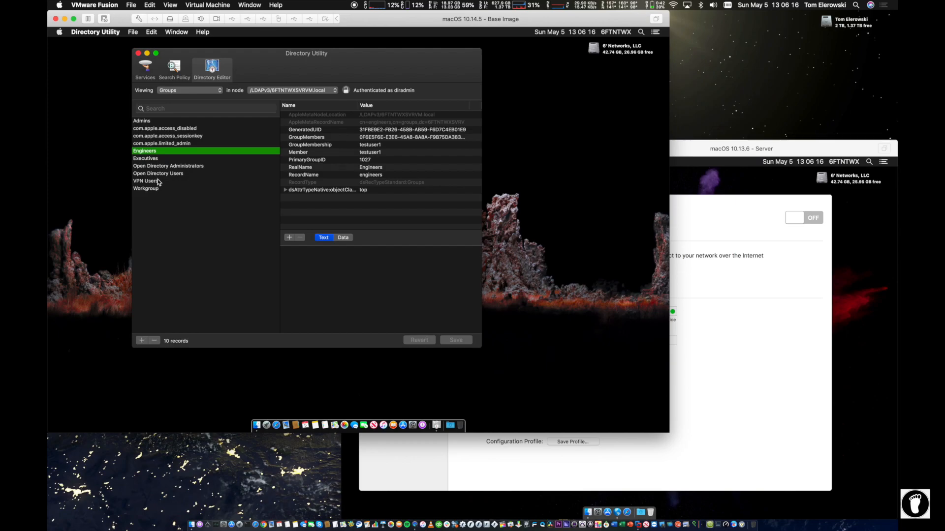
click(147, 159)
click(152, 167)
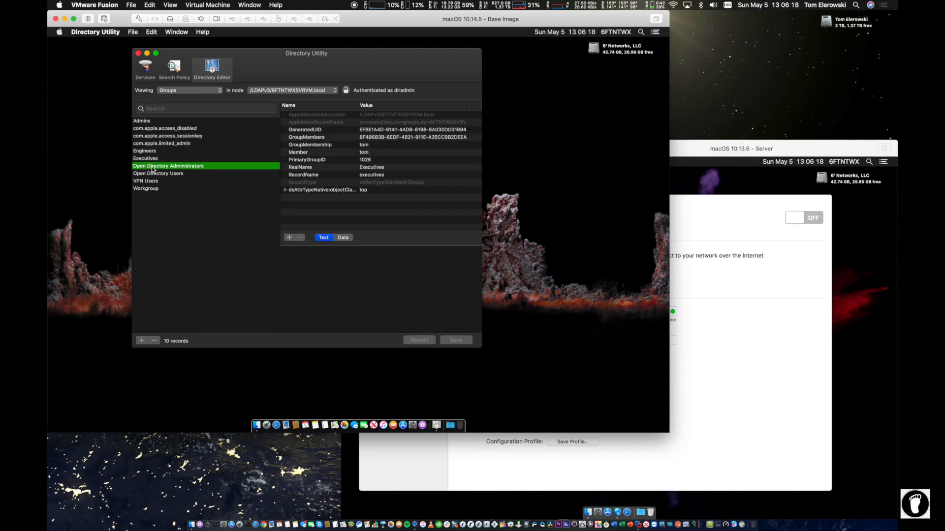
click(156, 174)
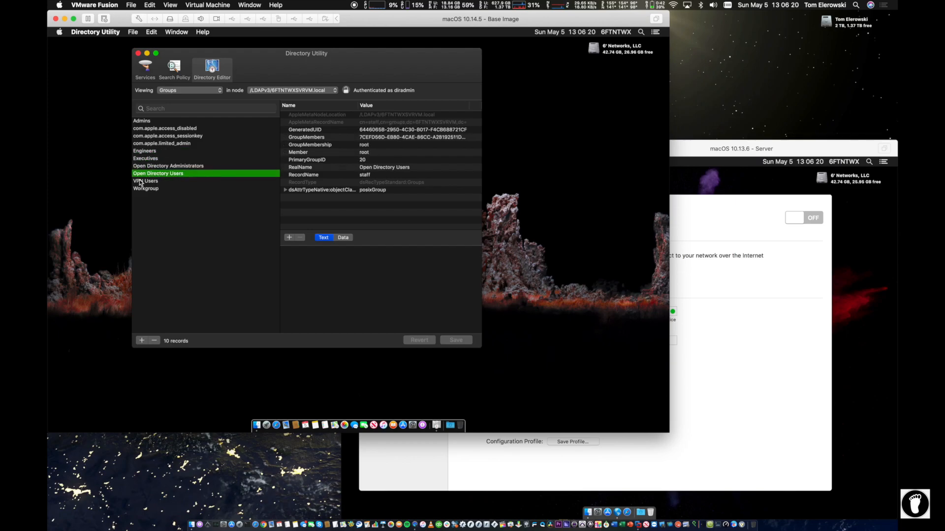
click(140, 183)
click(140, 189)
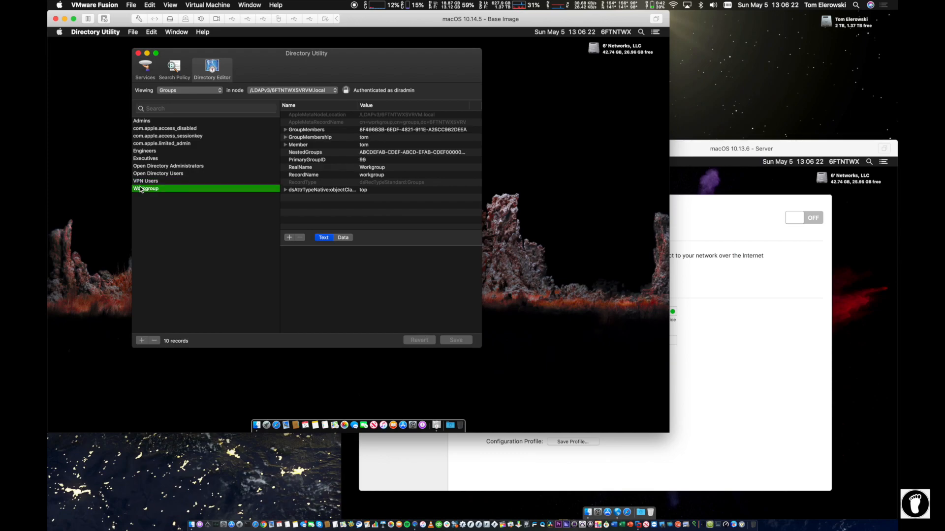
click(142, 122)
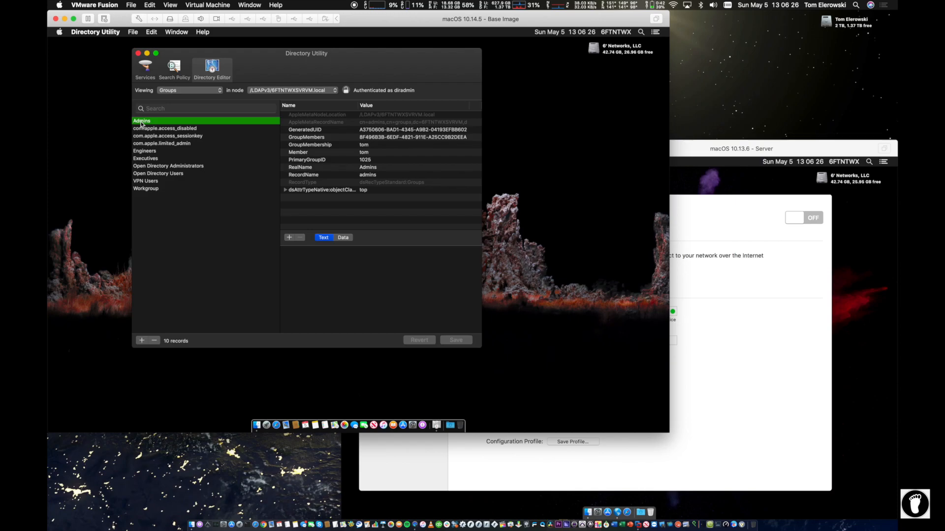
click(144, 128)
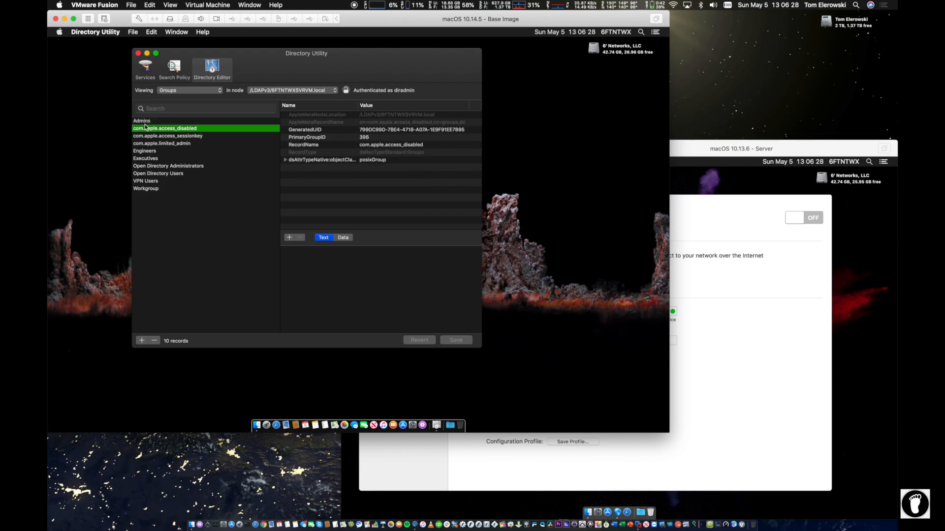
Step: Review each group record again, Engineers down to Workgroup and back up to Admins
click(140, 151)
click(139, 158)
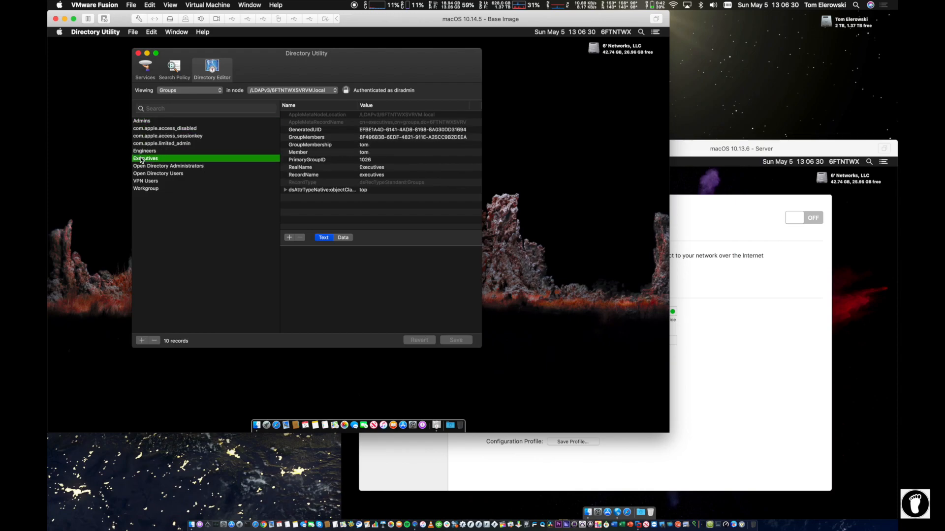
click(158, 166)
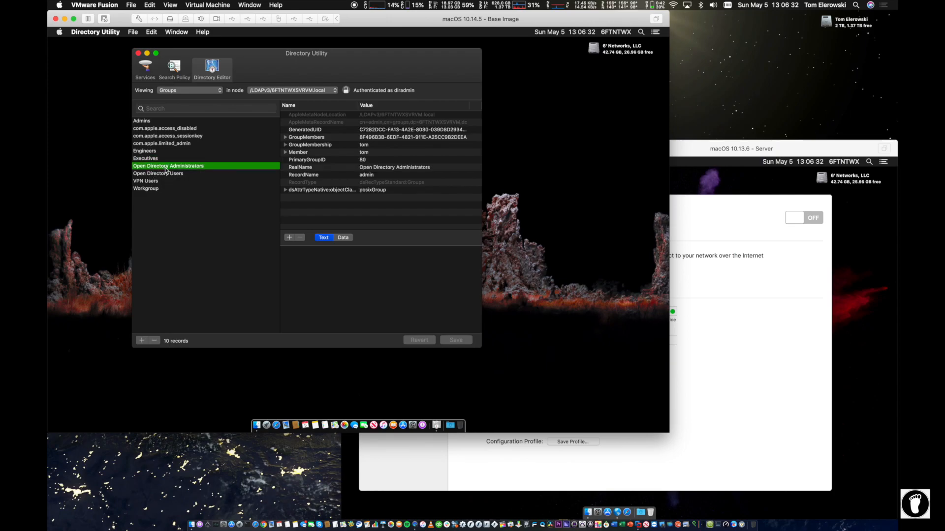
click(150, 173)
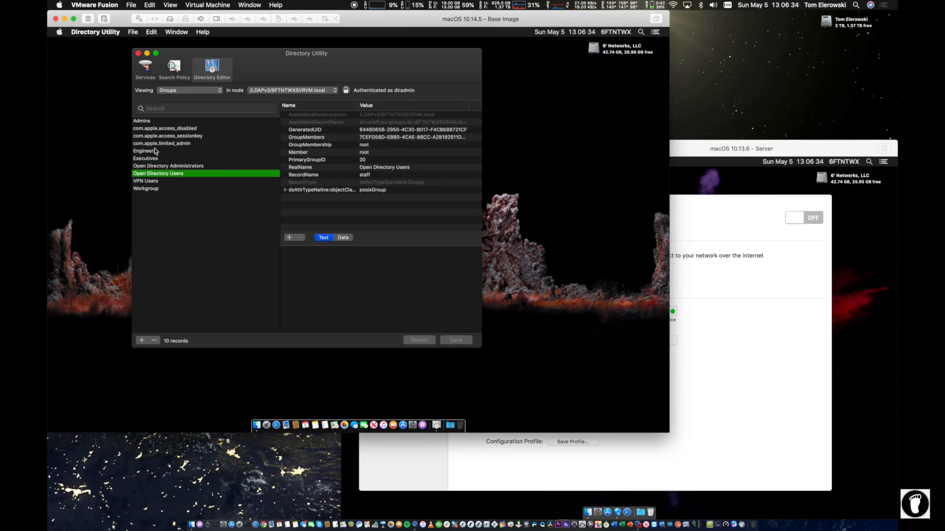
click(142, 181)
click(143, 188)
click(147, 181)
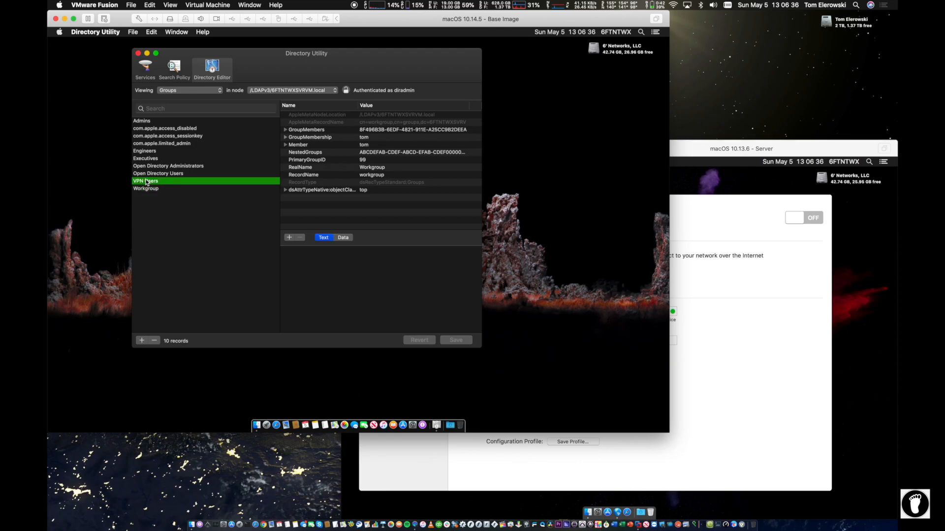
click(141, 166)
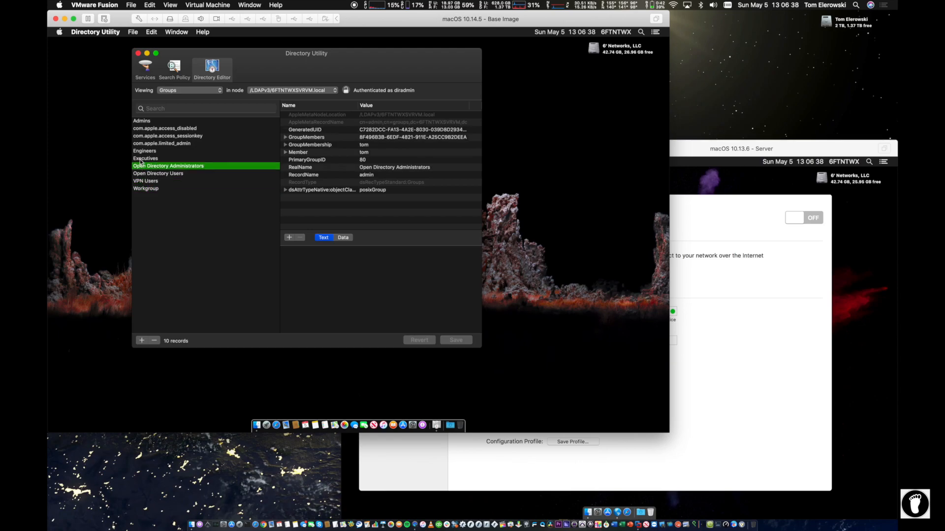
click(142, 159)
click(142, 151)
click(152, 127)
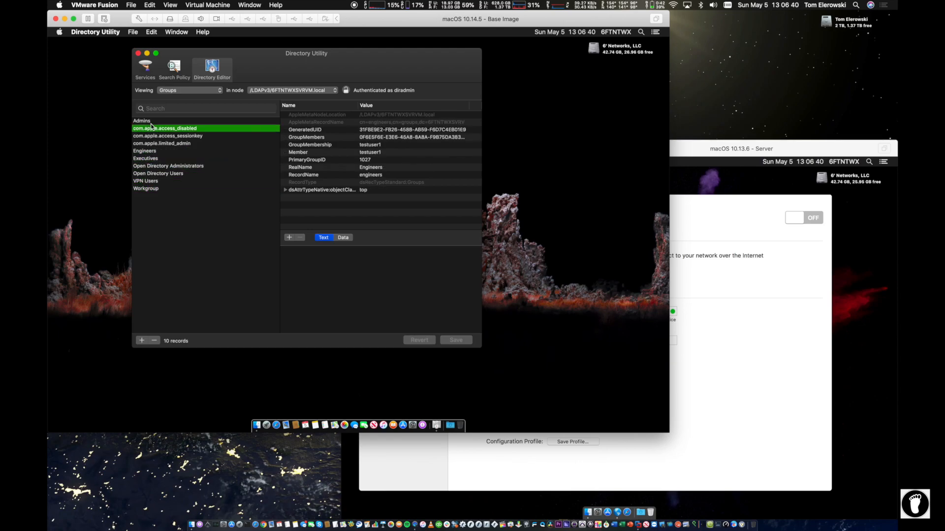
click(149, 121)
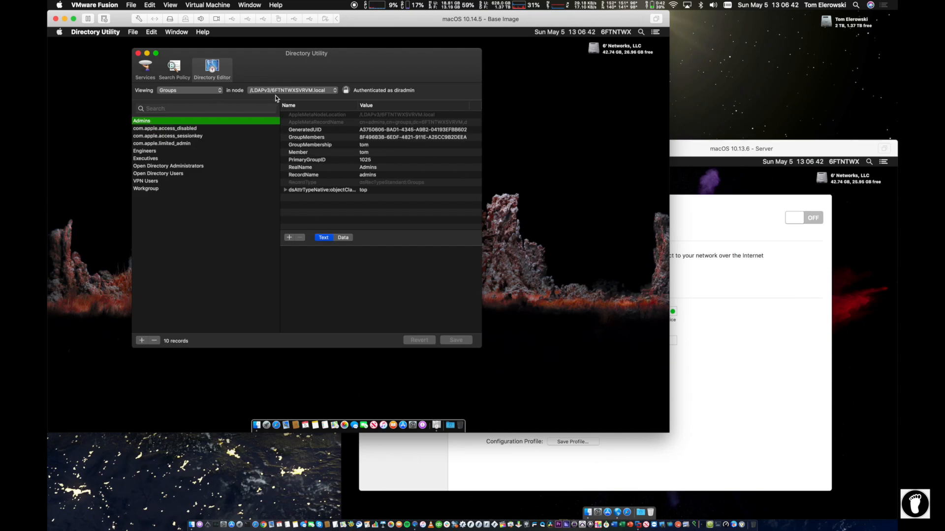
click(193, 90)
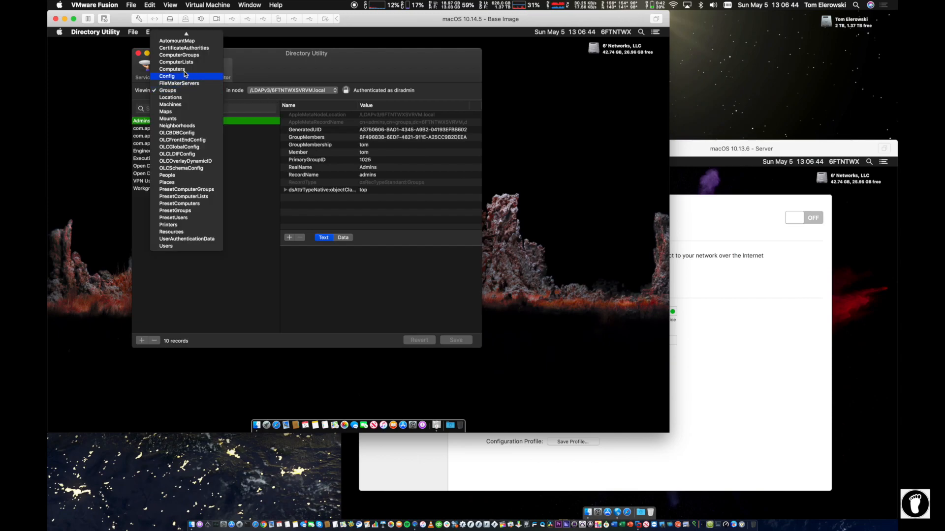
Step: Switch Directory Editor to Computers and show the 6FTNTWXSVRVM.sixfootnetworks.com$ record's attributes
click(184, 69)
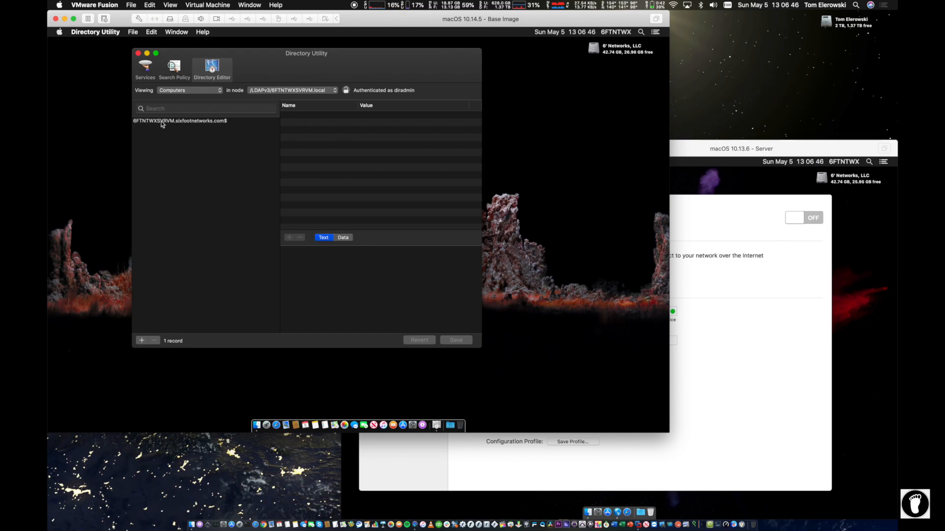
click(191, 121)
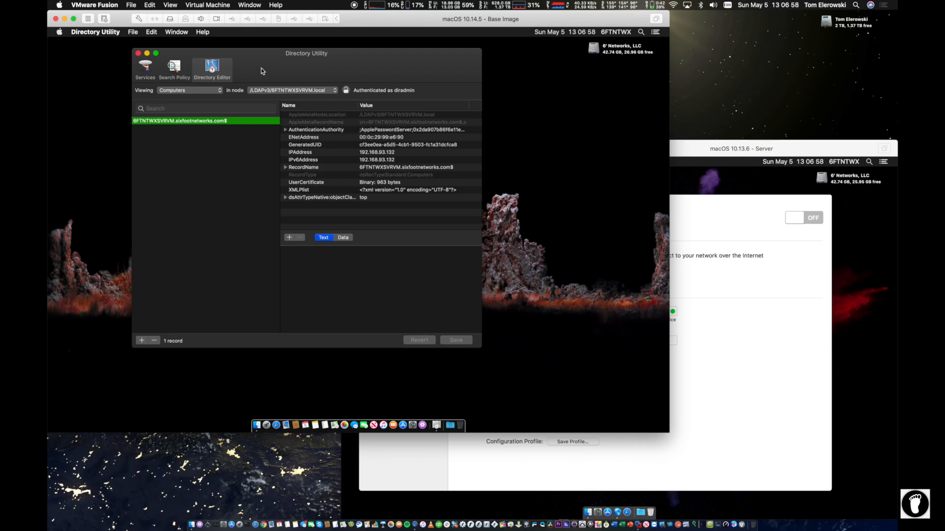
drag(260, 68, 320, 102)
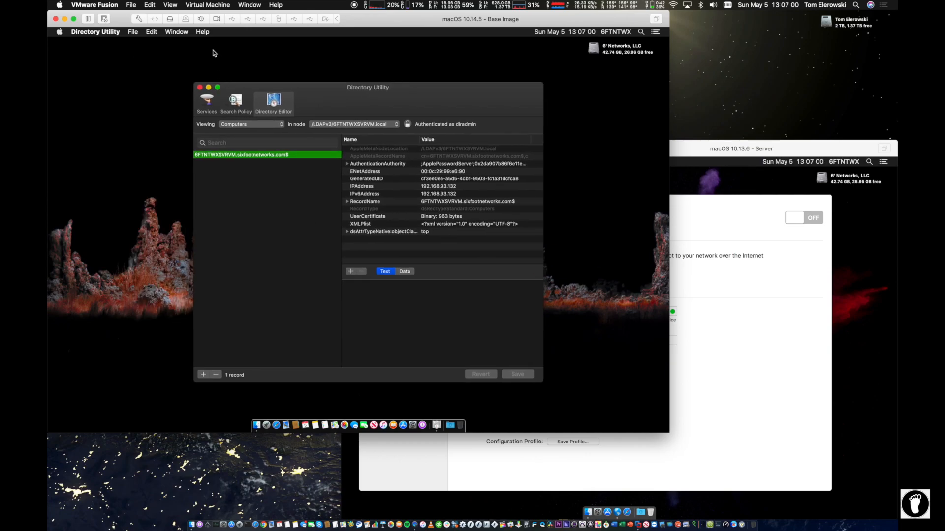
Step: Close Directory Utility and check Users & Groups Login Options lists network account server 6FTNTWXSVRVM
click(199, 87)
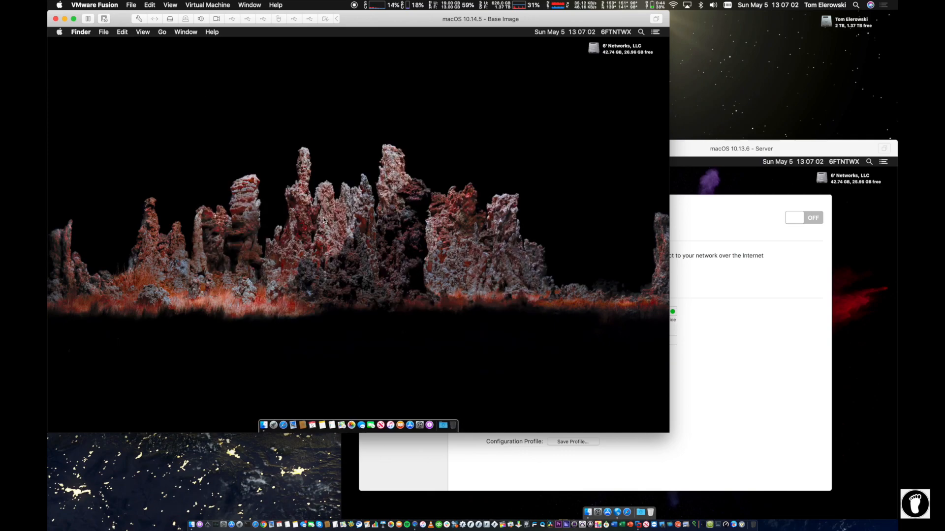
click(419, 424)
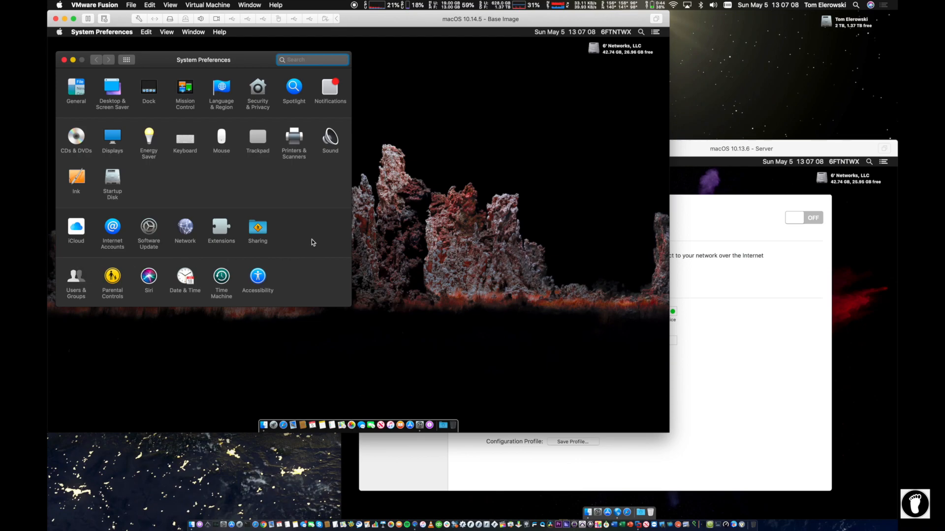
click(76, 279)
click(110, 219)
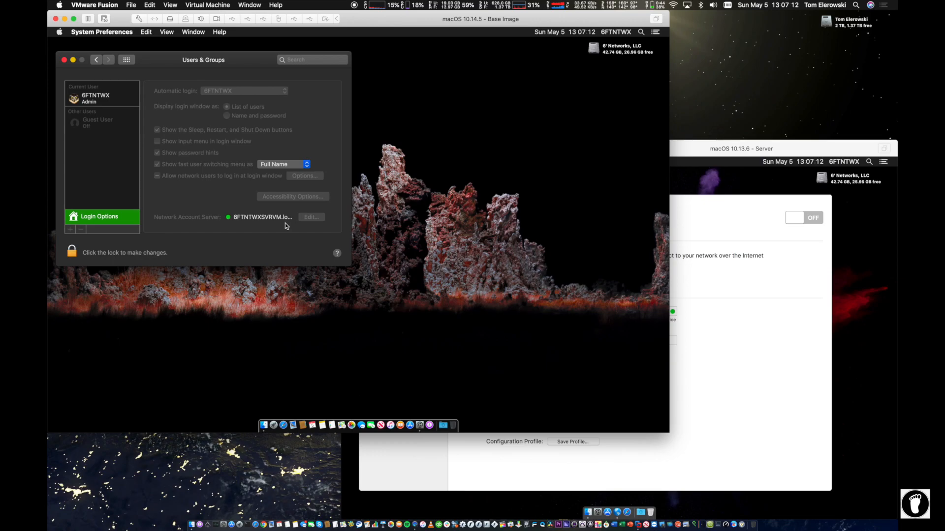
click(665, 205)
click(688, 207)
click(252, 187)
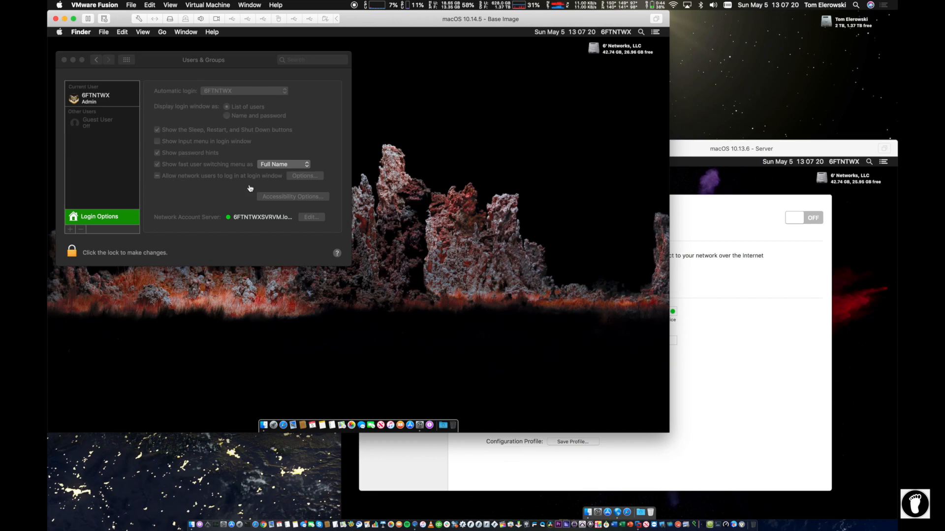
click(321, 150)
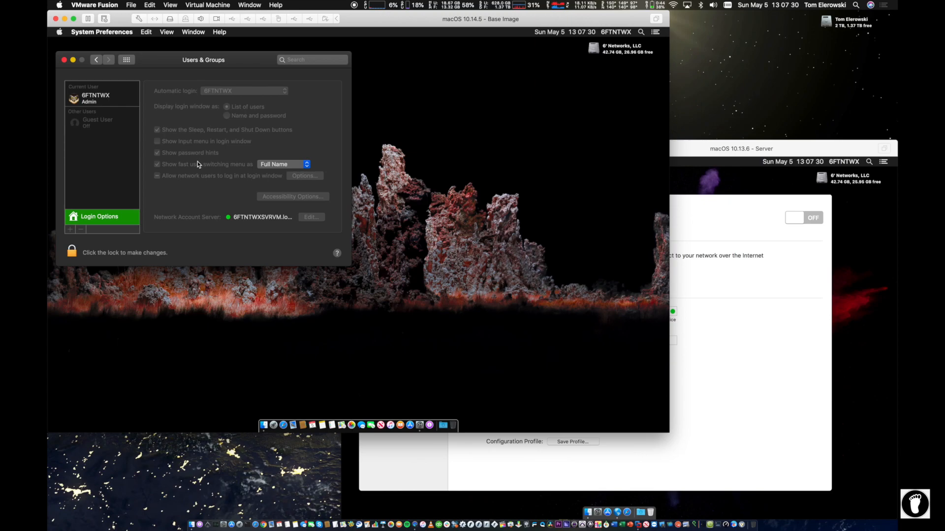
drag(241, 54, 318, 68)
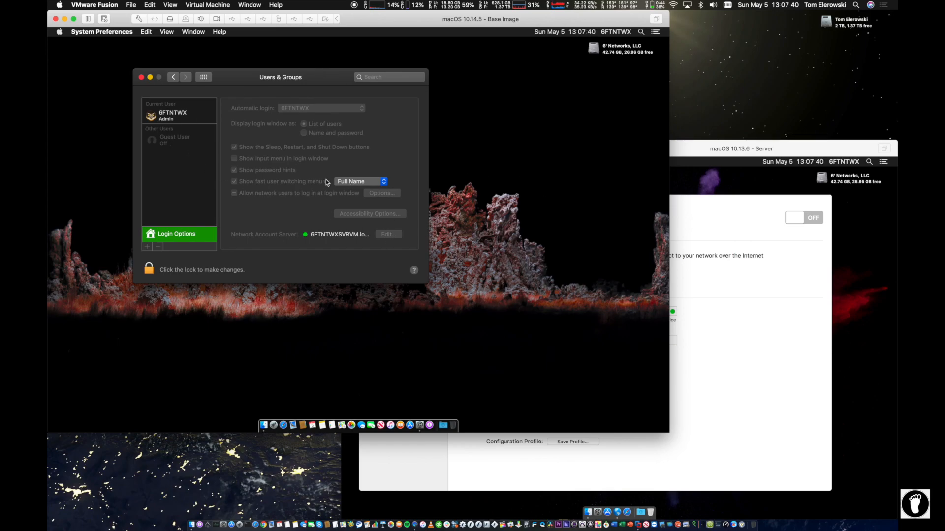
click(57, 32)
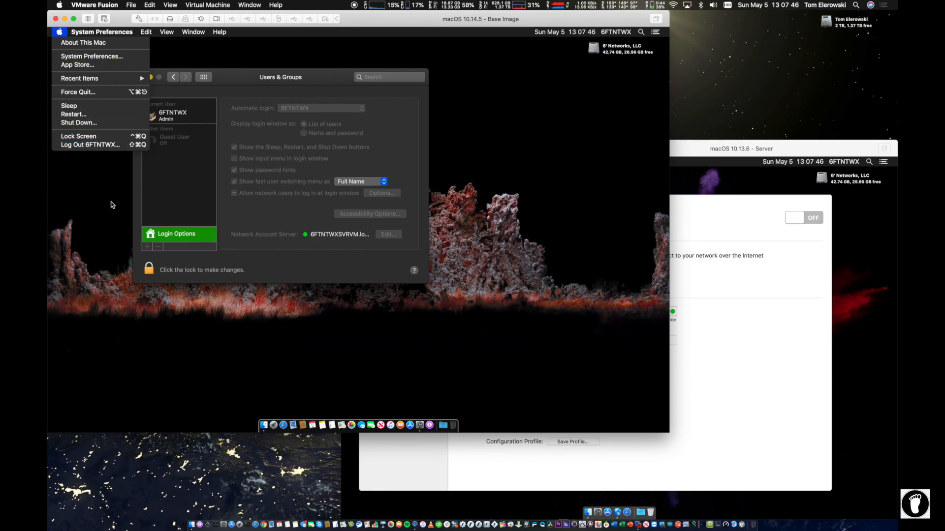
Step: Cancel the log-out and enter the admin password to unlock Users & Groups
click(92, 143)
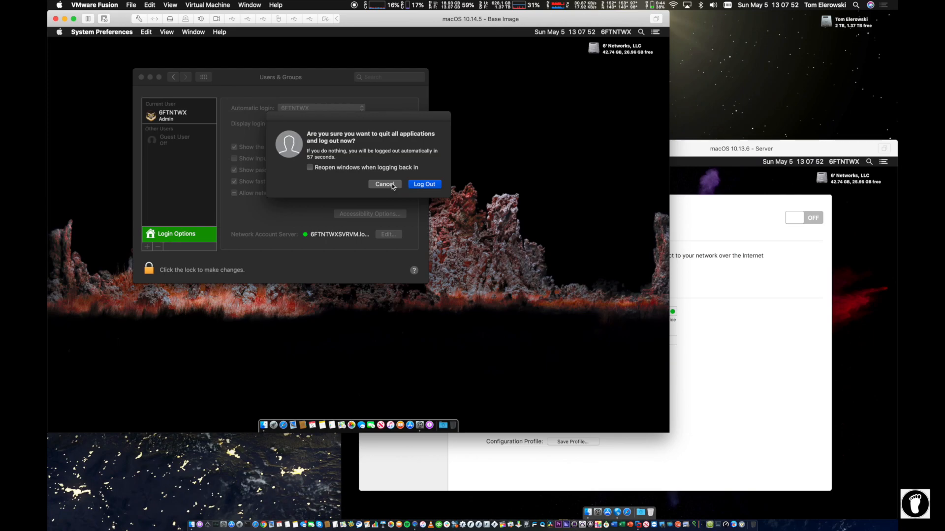
click(391, 184)
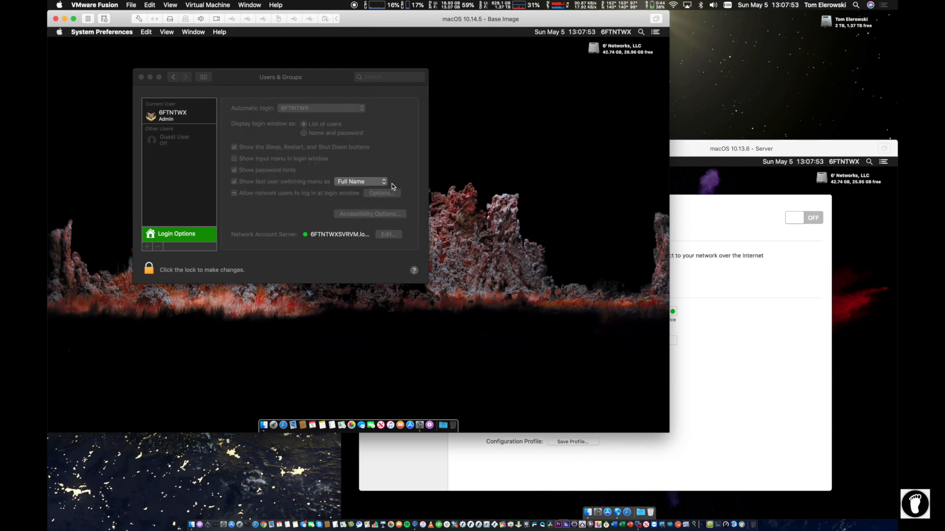
click(150, 266)
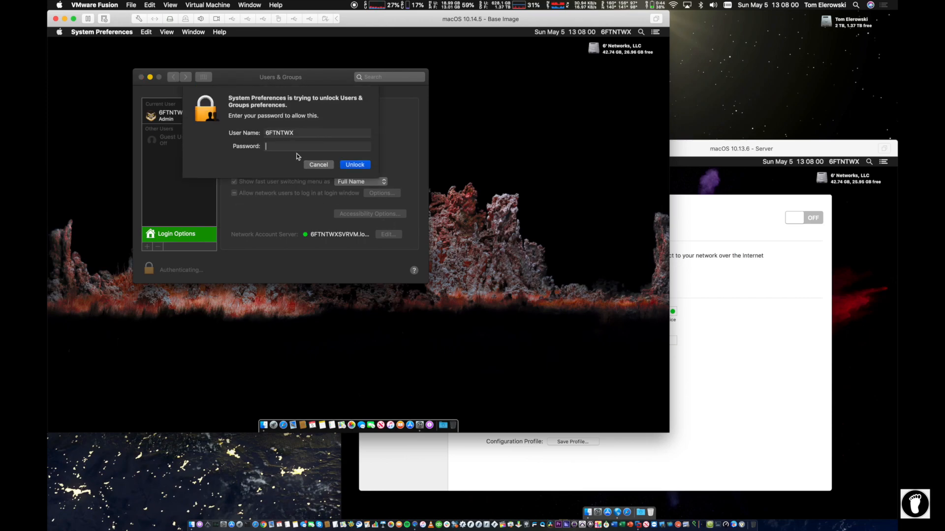
text(********)
key(Return)
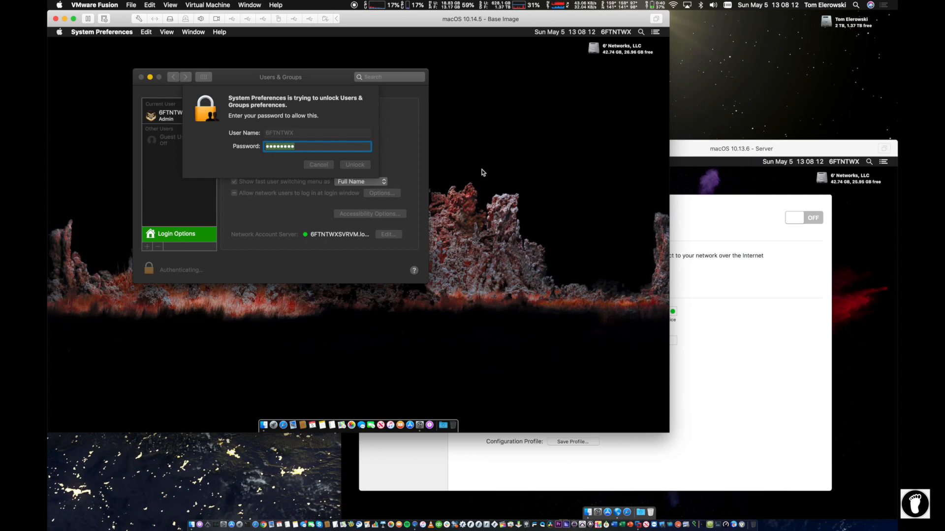
Step: Start Archive Open Directory Master from the Open Directory gear menu and authenticate as admin
drag(705, 146, 615, 63)
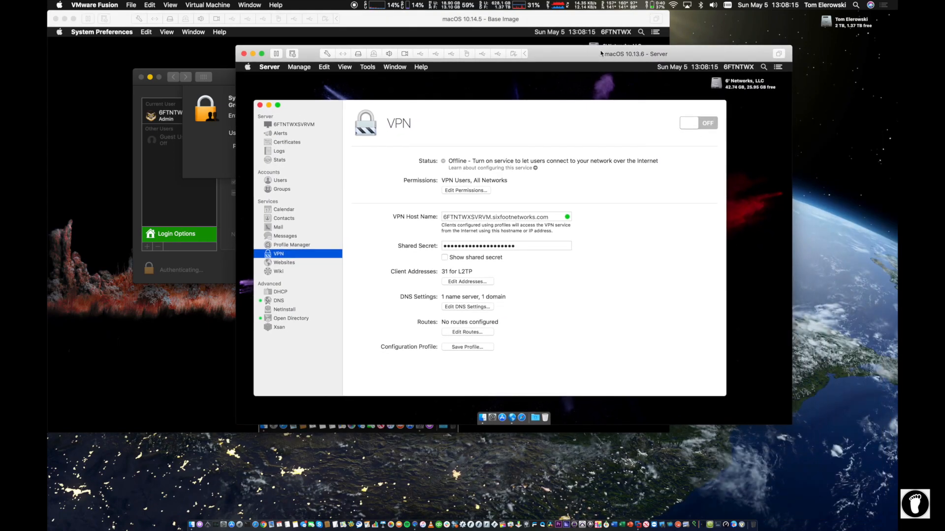
click(283, 318)
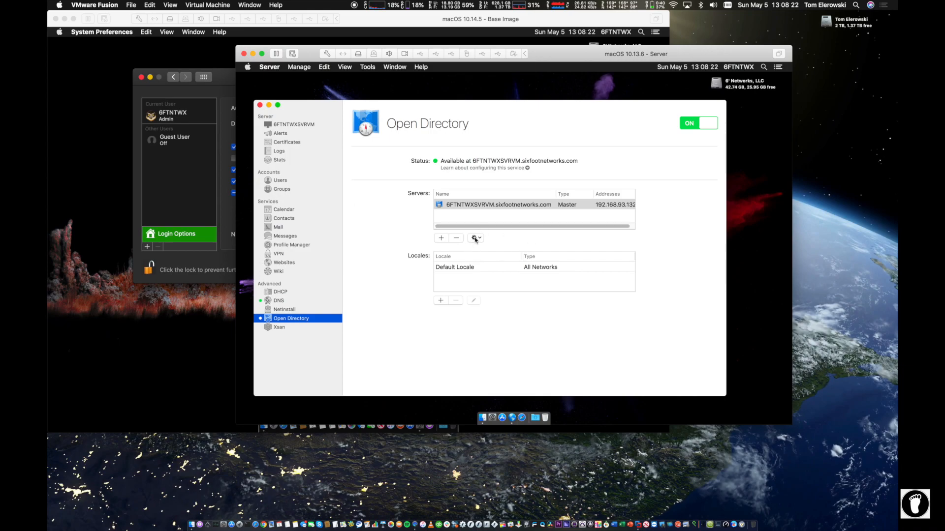
click(475, 238)
click(475, 238)
click(473, 238)
click(517, 250)
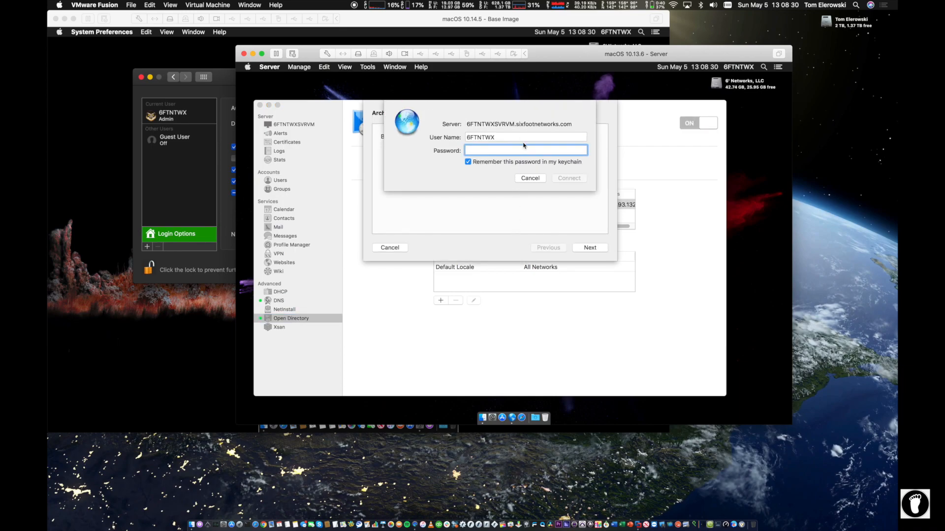
text(****)
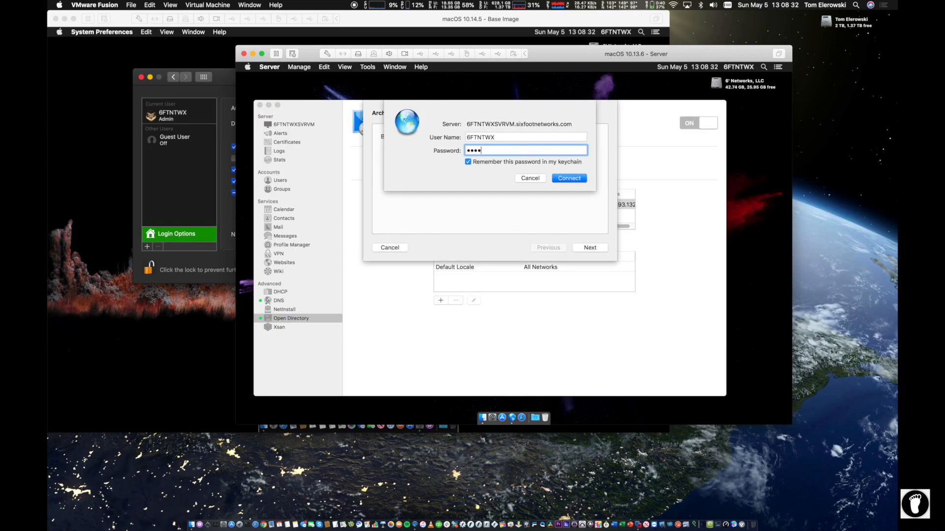
key(Return)
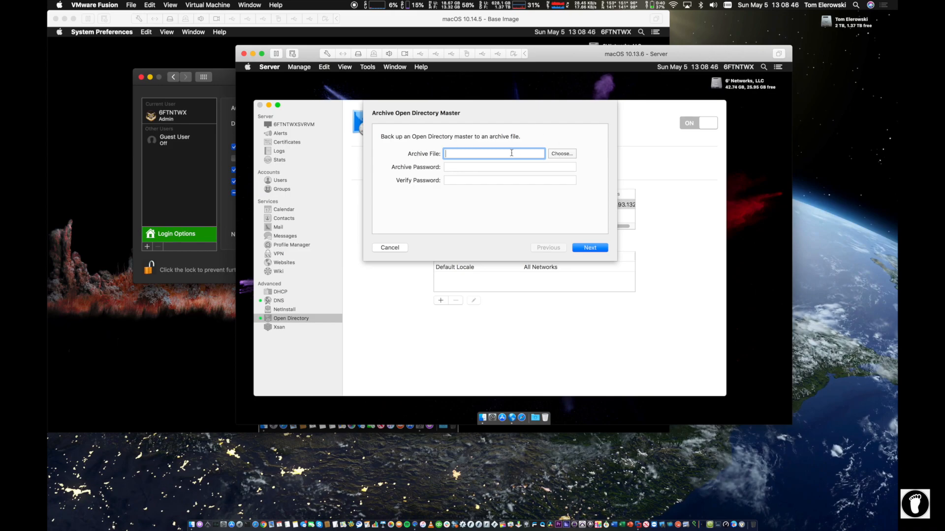
Step: Set the archive destination to OD_ARCHIVE on the Desktop
text(OD_ARCHIVE)
click(567, 154)
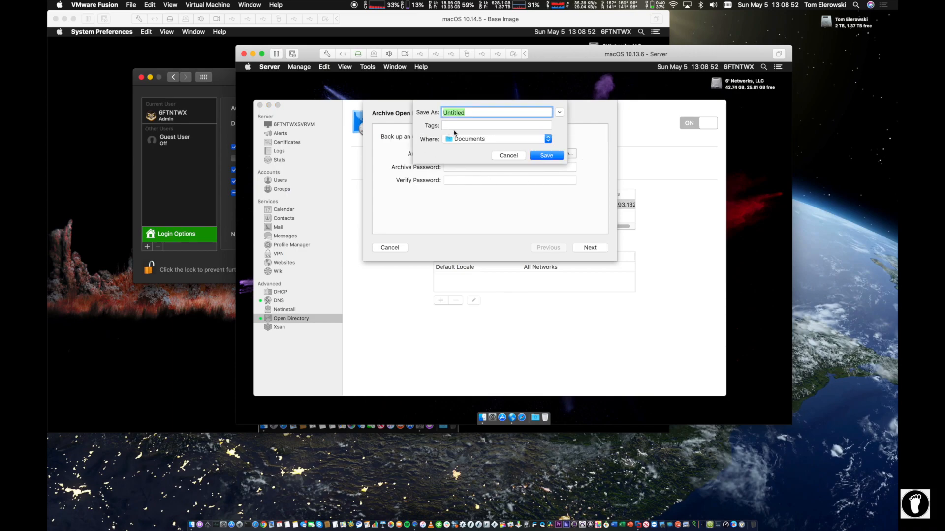
click(457, 138)
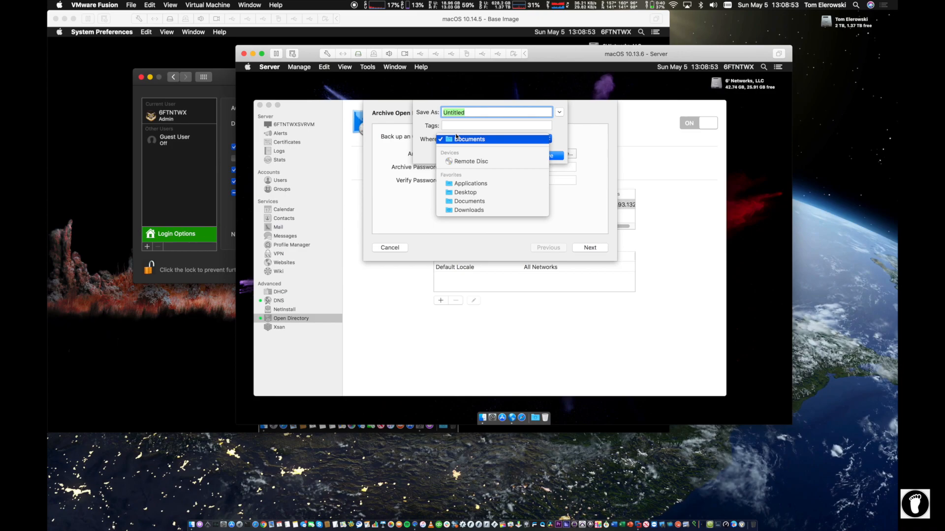
click(468, 193)
text(OD)
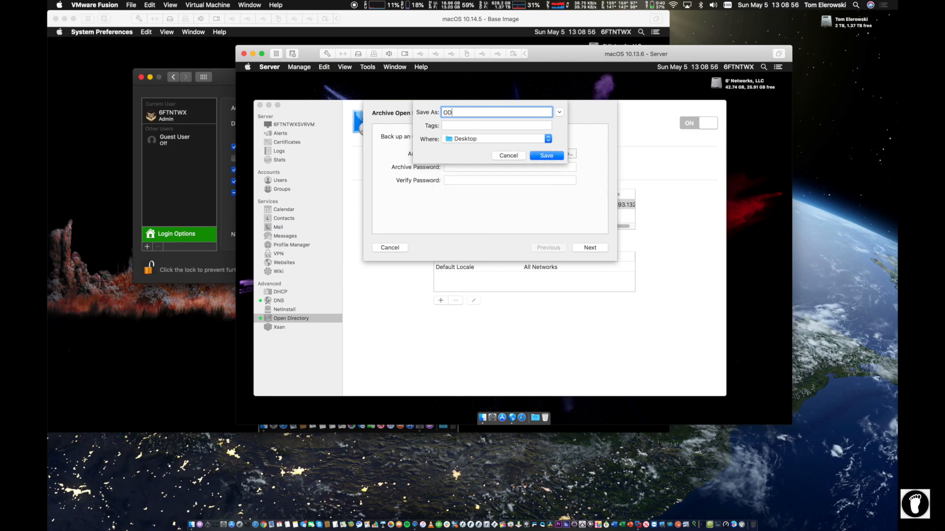
text(_ARCHIVE)
key(Return)
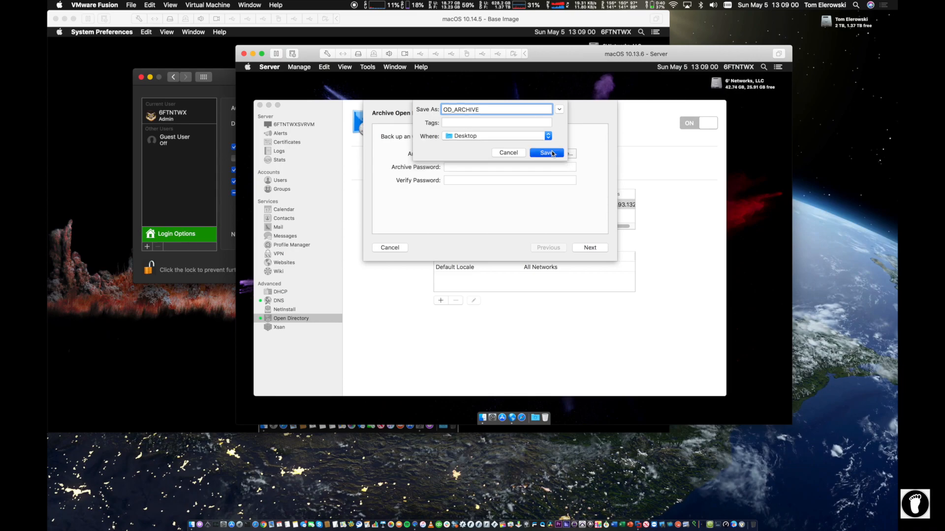
Step: Enter and verify the archive password, review the settings, and create the archive
click(444, 170)
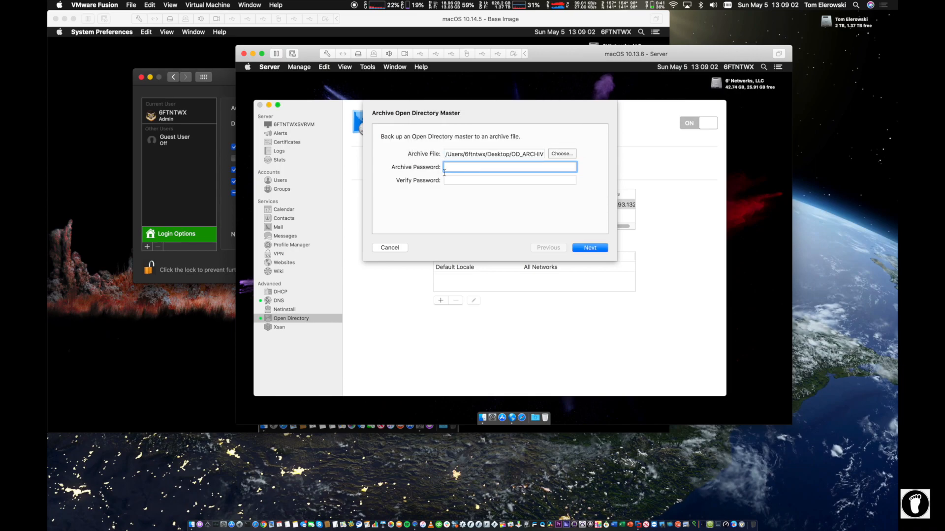
text(aaaaaaaa)
key(Tab)
text(aaaaaaaaa)
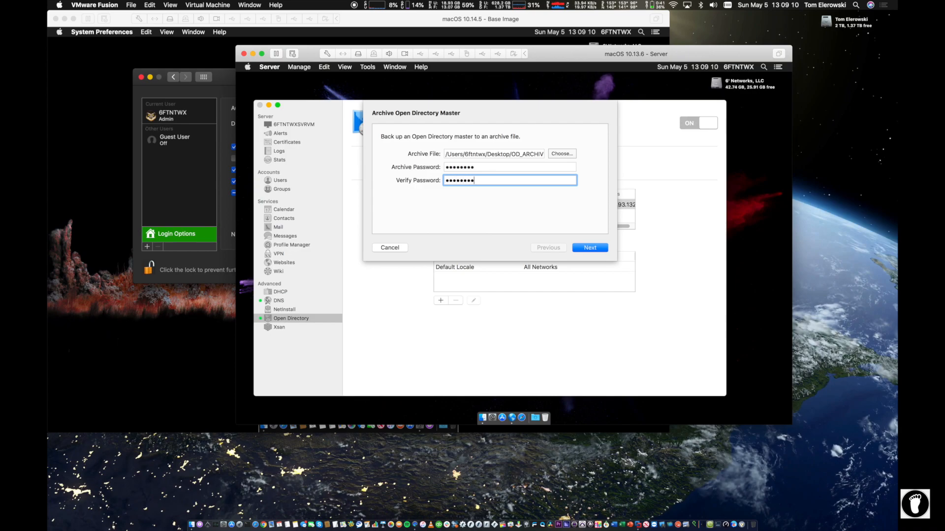
click(587, 248)
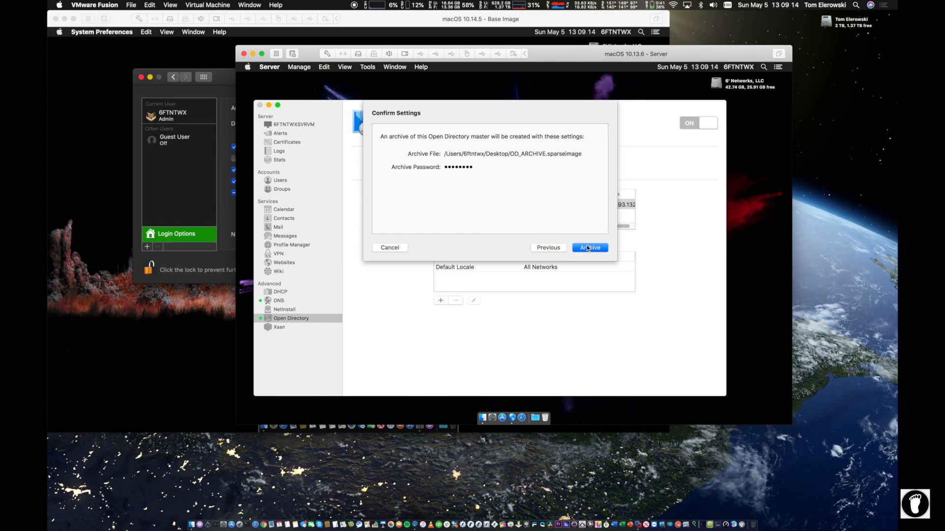
click(587, 248)
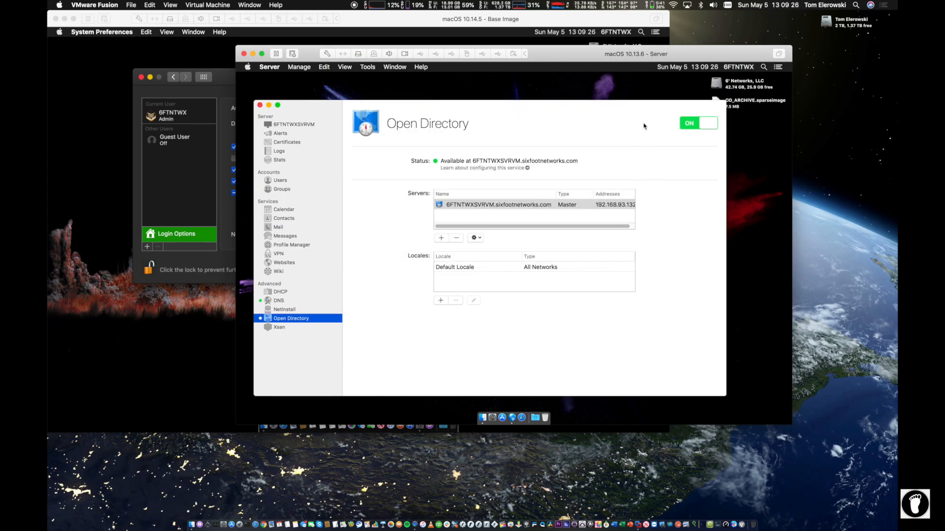
drag(641, 116, 631, 125)
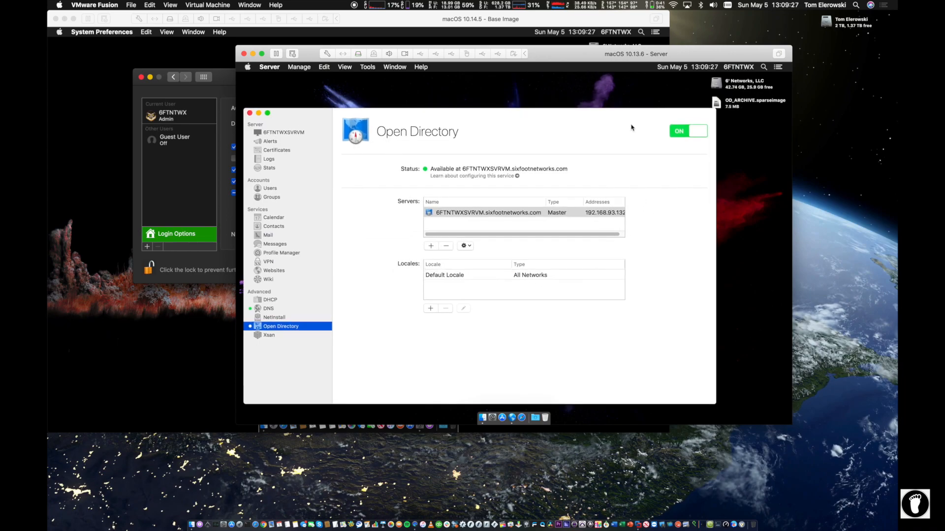
click(728, 105)
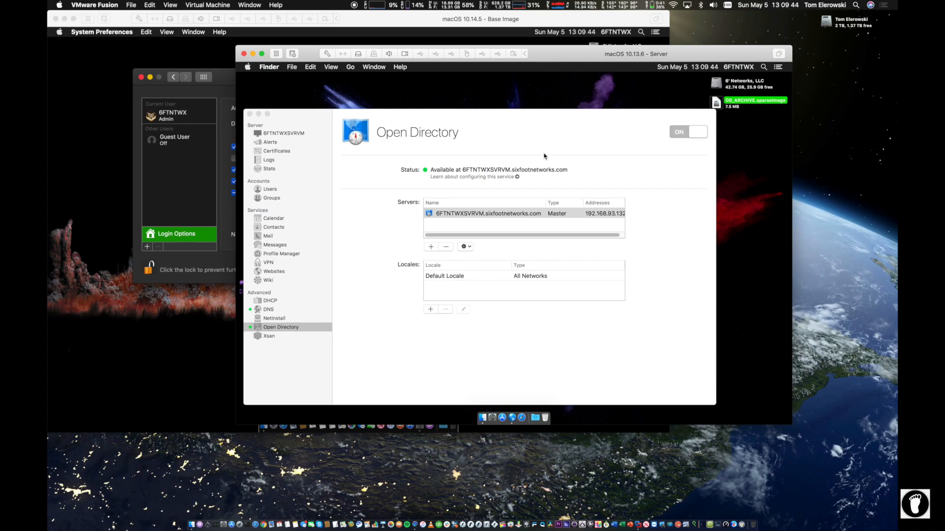
click(465, 247)
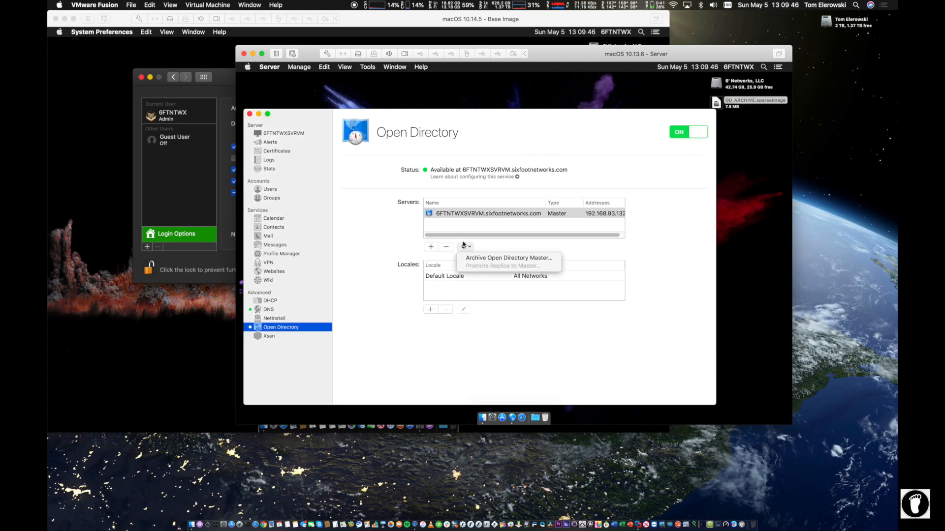
click(348, 221)
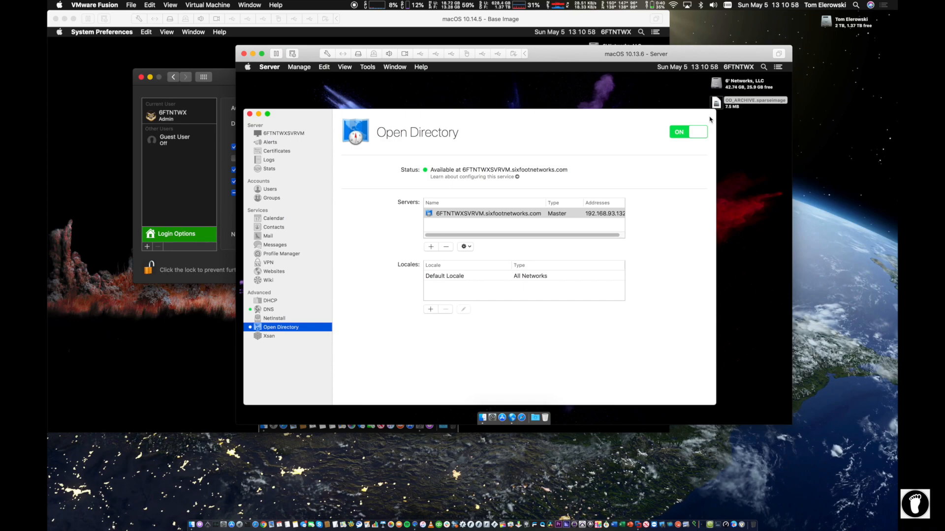
Step: In Local Network Users, turn off login for the admin account and apply
click(277, 190)
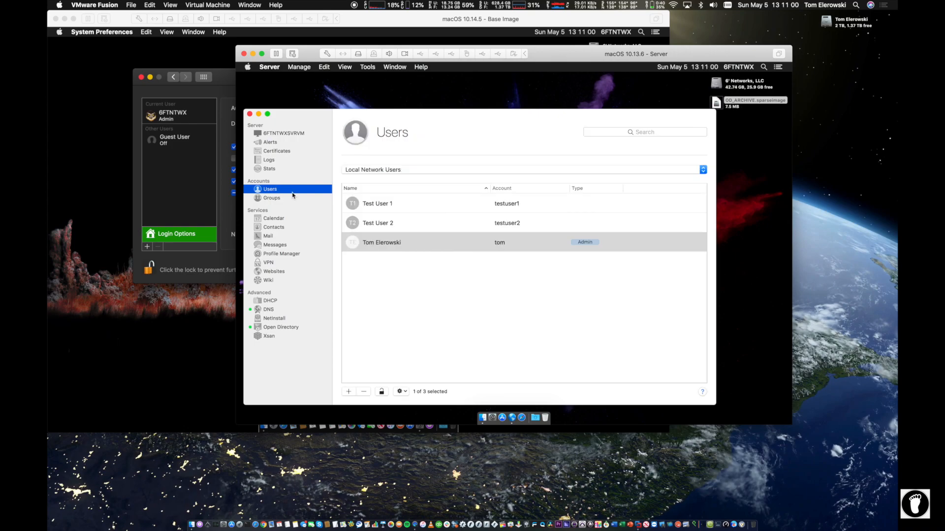
double_click(394, 243)
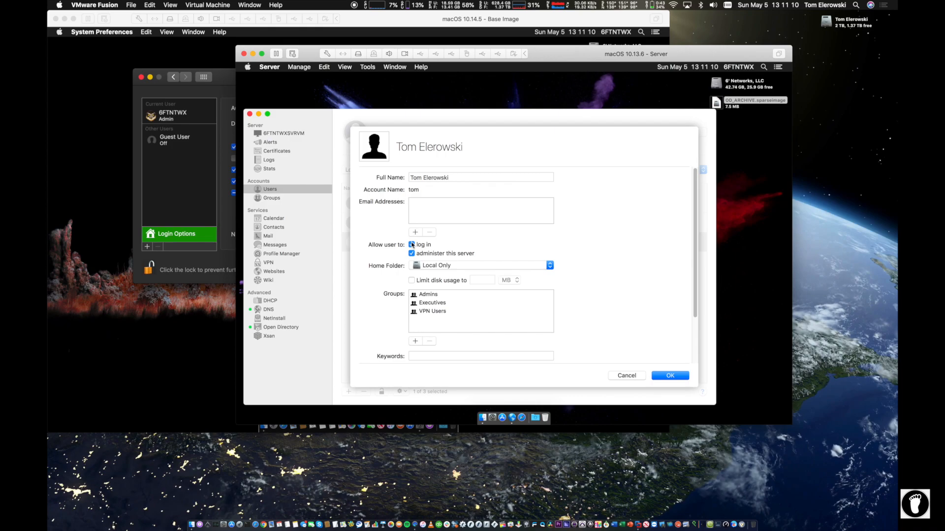
click(412, 245)
click(669, 375)
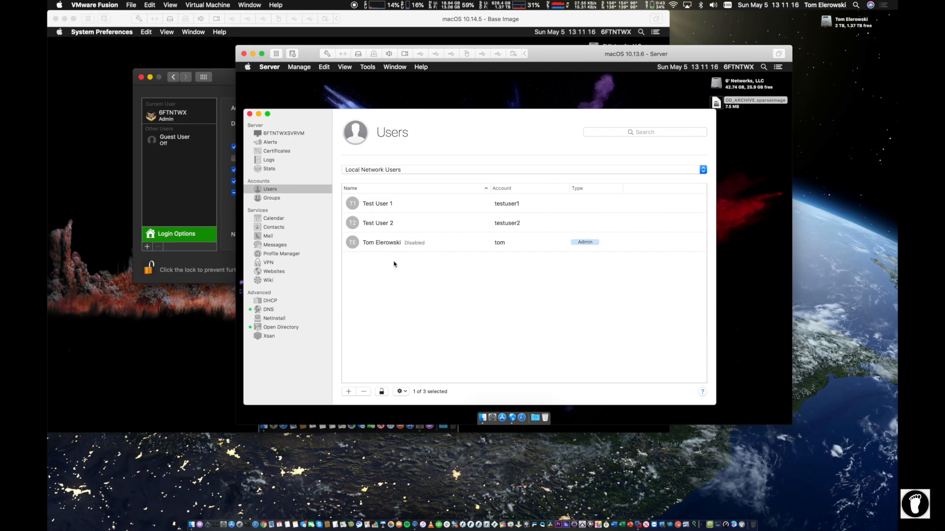
Step: Re-enable login for the admin account and save the change
double_click(391, 242)
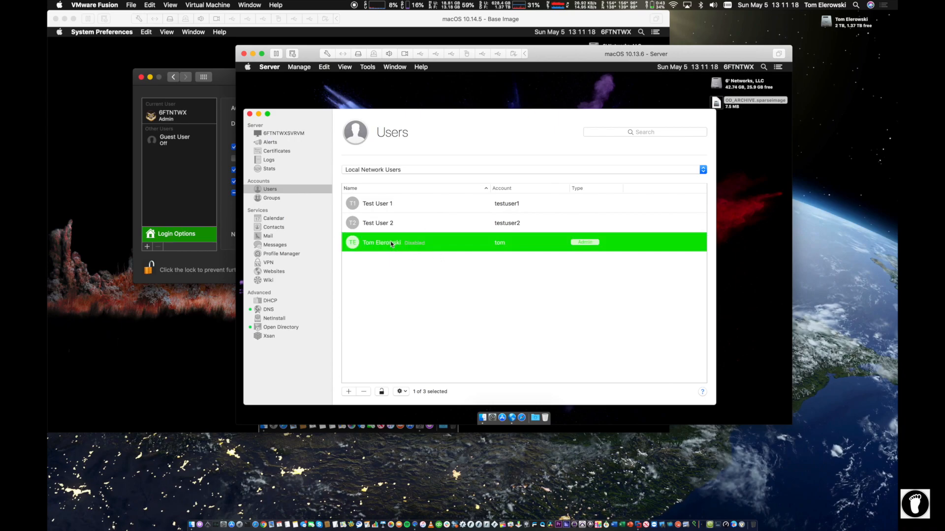
click(411, 245)
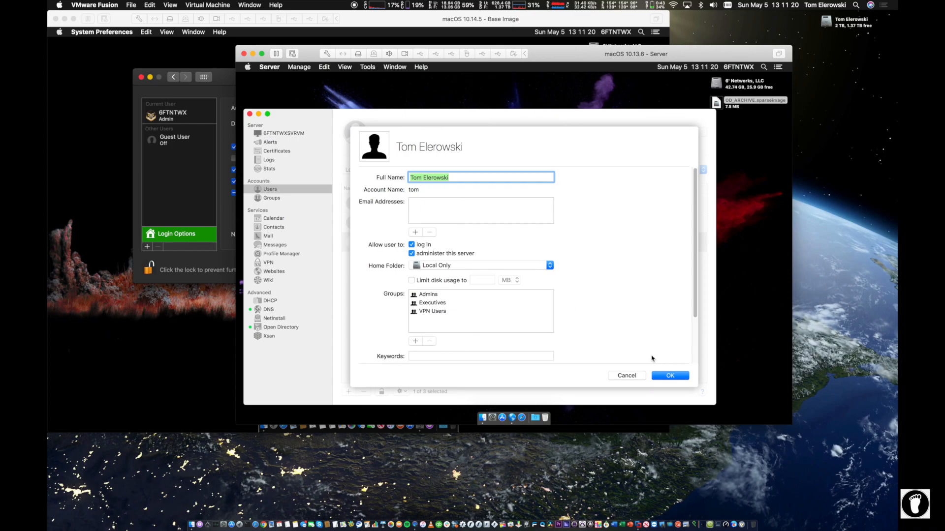
click(660, 376)
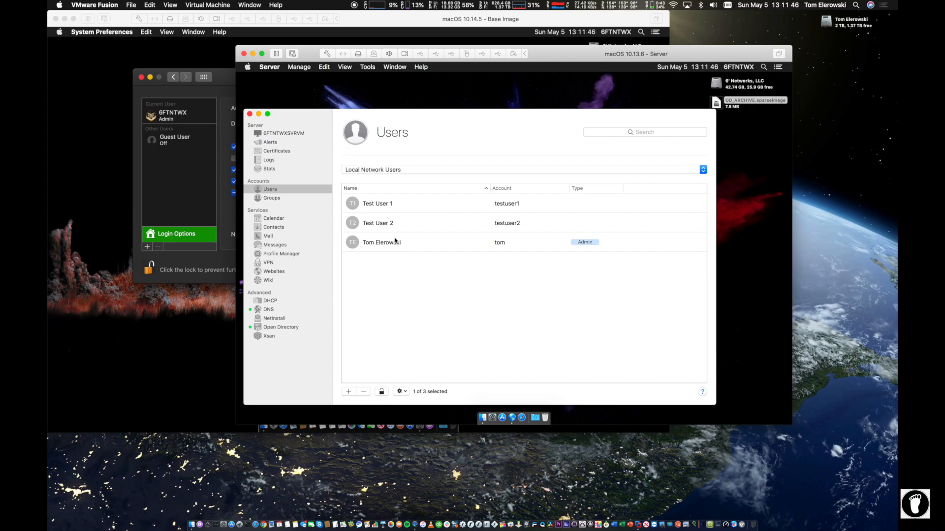
Step: Open Edit Password Policy from the gear menu and cancel without changes
click(400, 391)
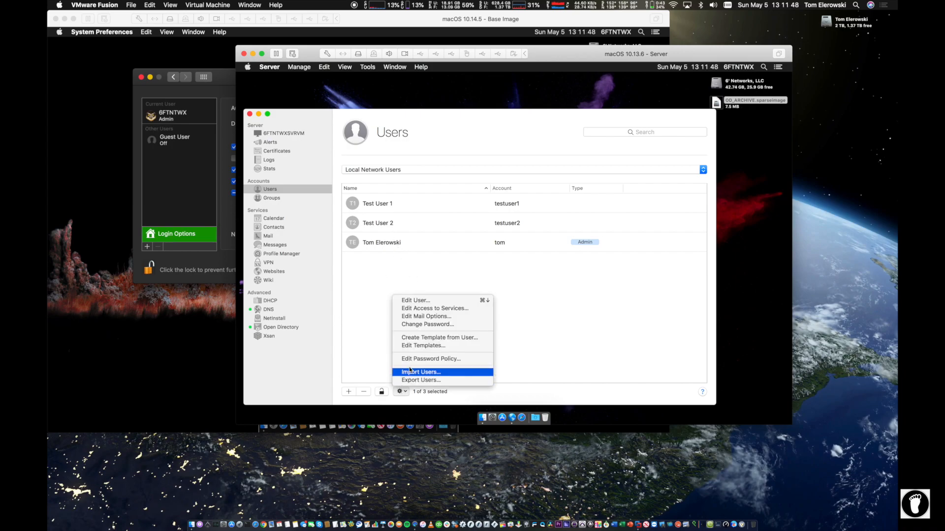
click(422, 359)
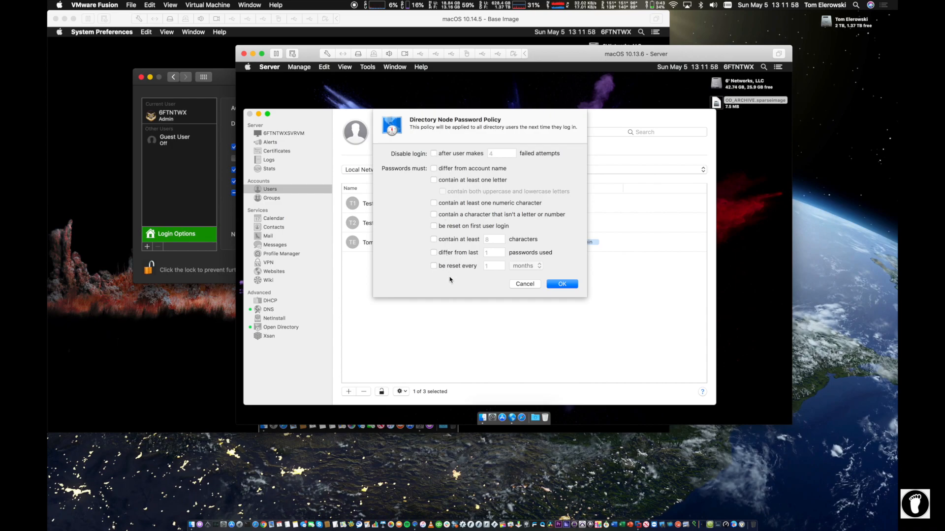
click(520, 283)
click(402, 391)
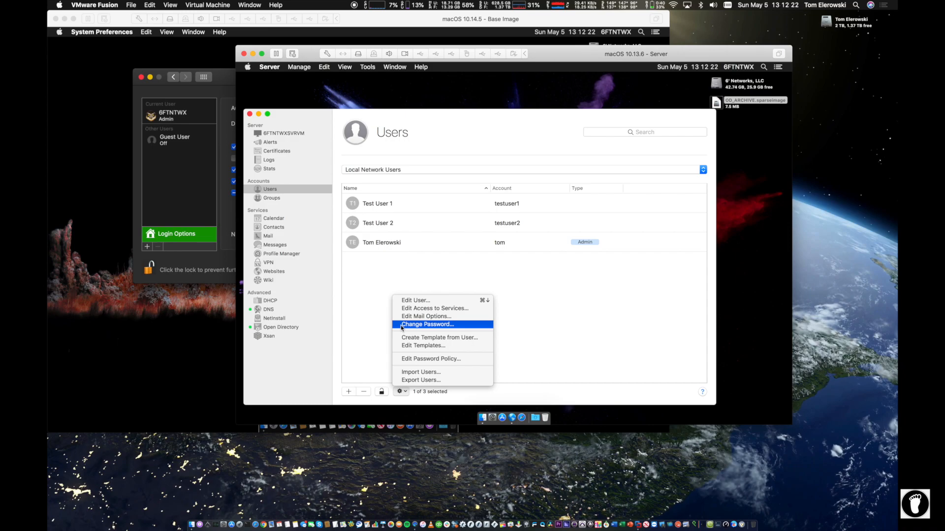
Step: Cancel the first export attempt and select all three users
click(424, 380)
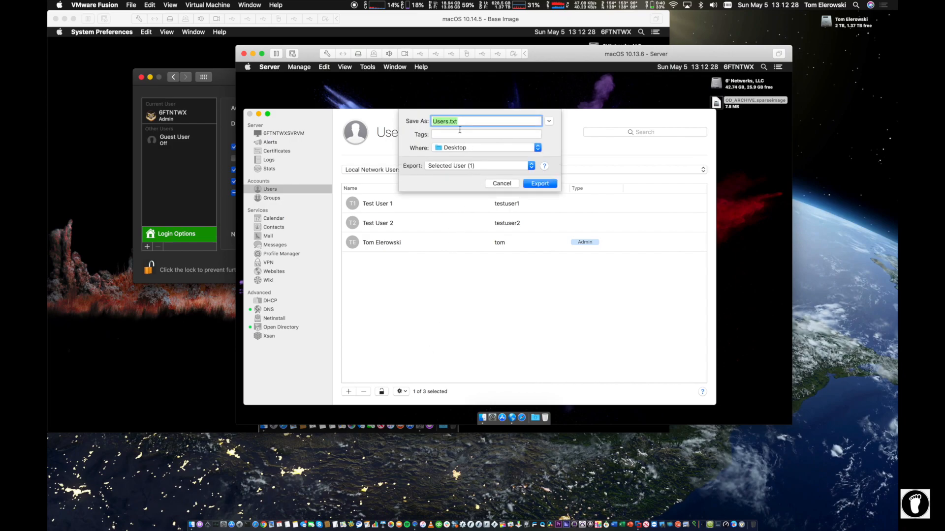
click(498, 182)
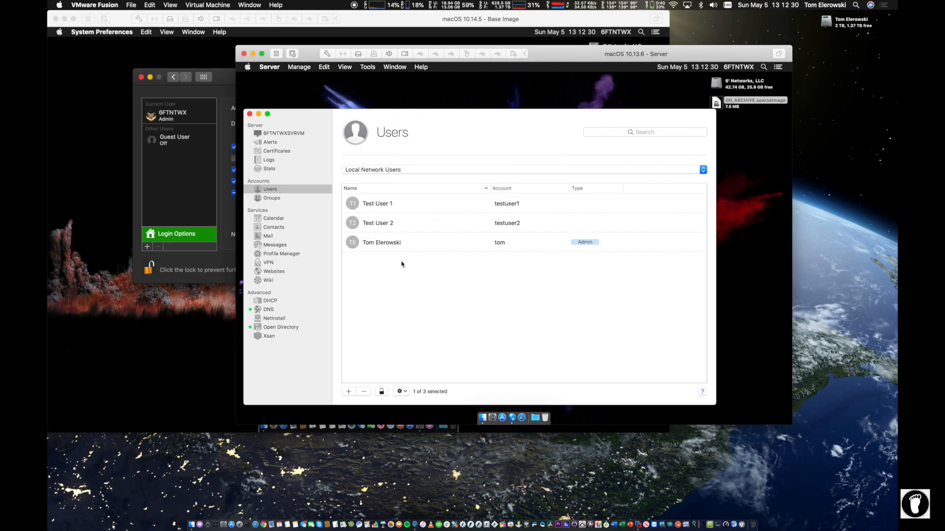
click(394, 241)
key(super+a)
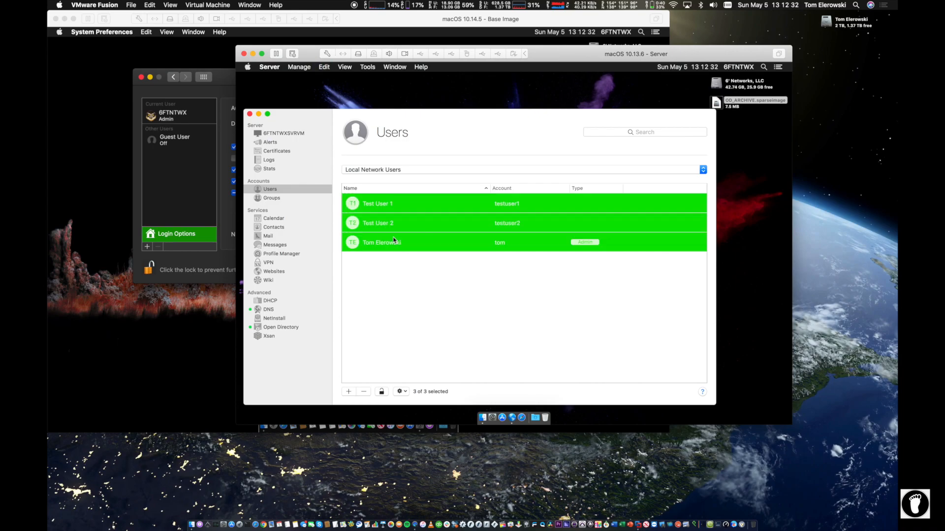
Step: Export Local Network Users as Users.txt on the Desktop, then deselect the users
click(401, 391)
click(416, 380)
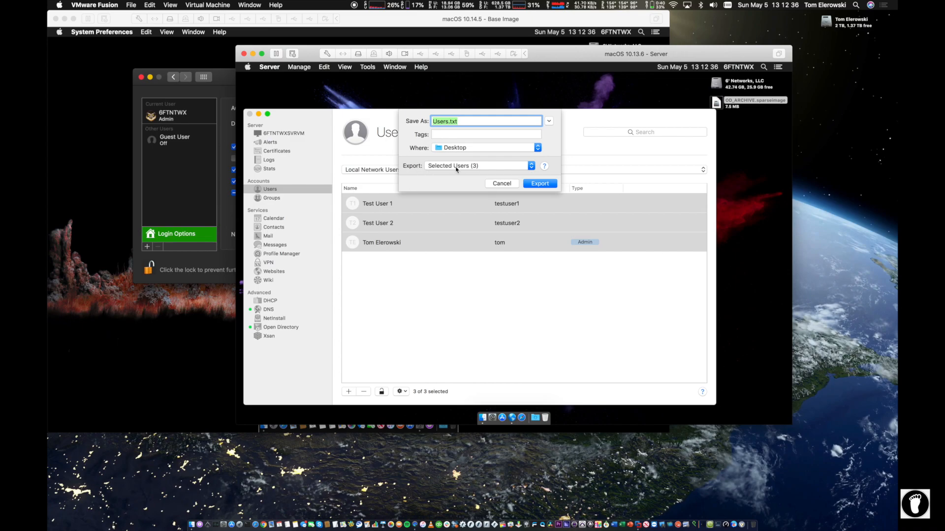
click(473, 165)
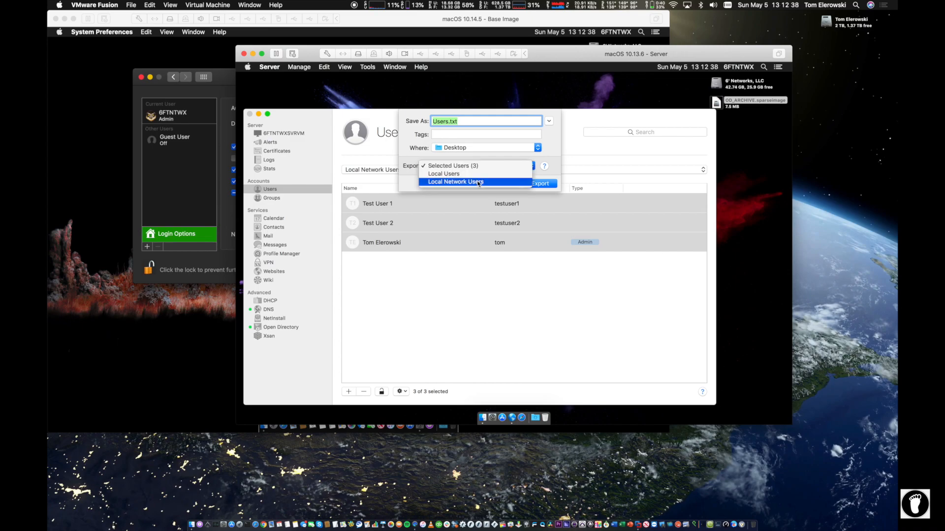
click(478, 182)
click(460, 167)
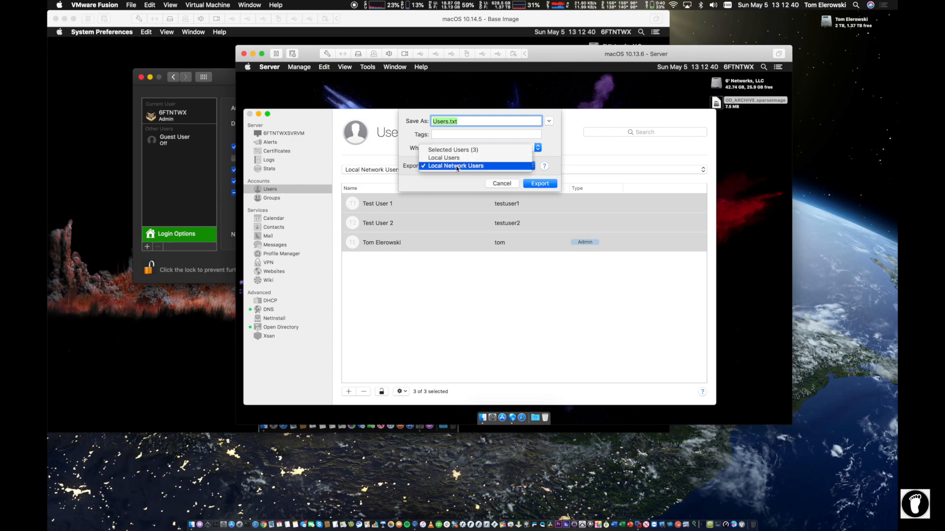
click(457, 201)
click(544, 181)
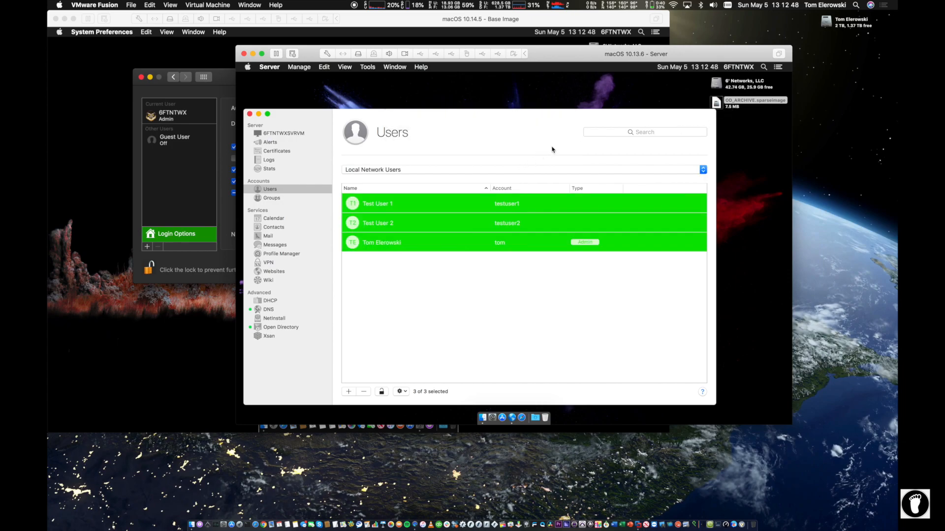
click(543, 304)
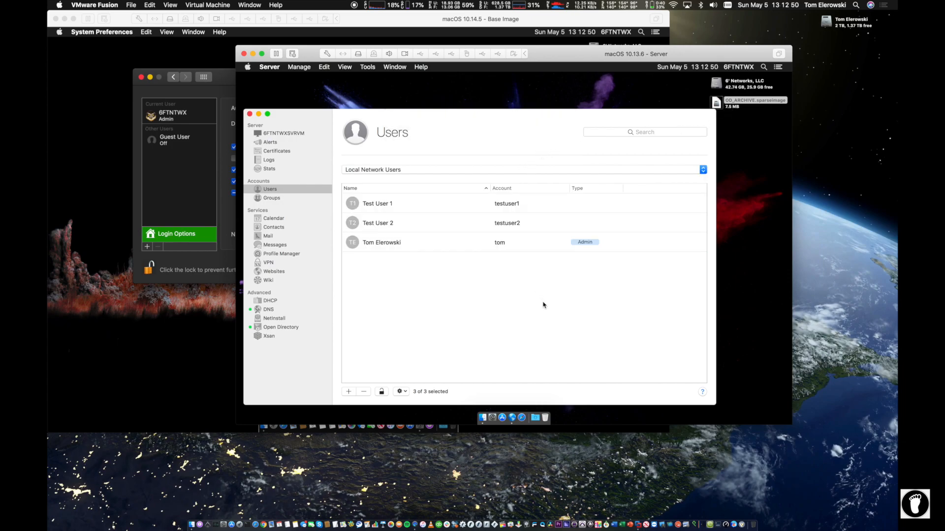
drag(526, 129, 511, 95)
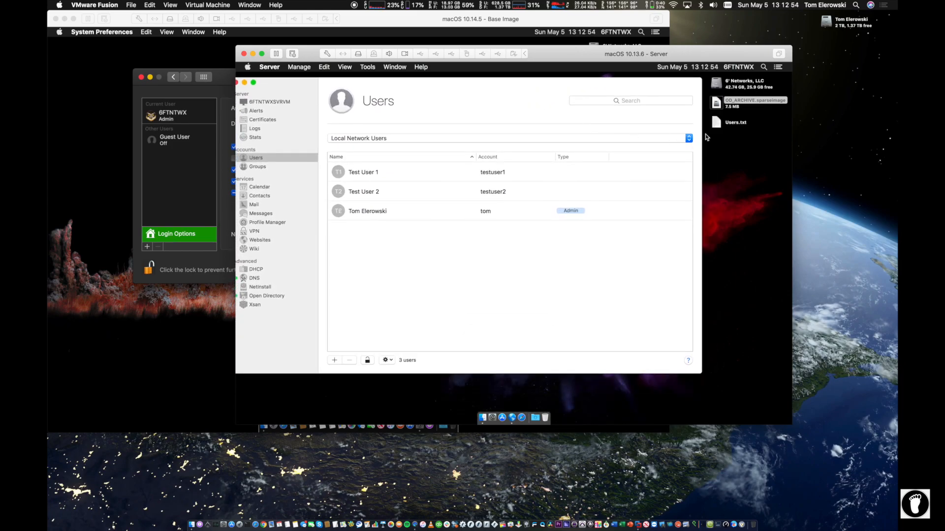
Step: Quick Look Users.txt to check the admin, testuser1 and testuser2 records, then close it
click(714, 123)
key(space)
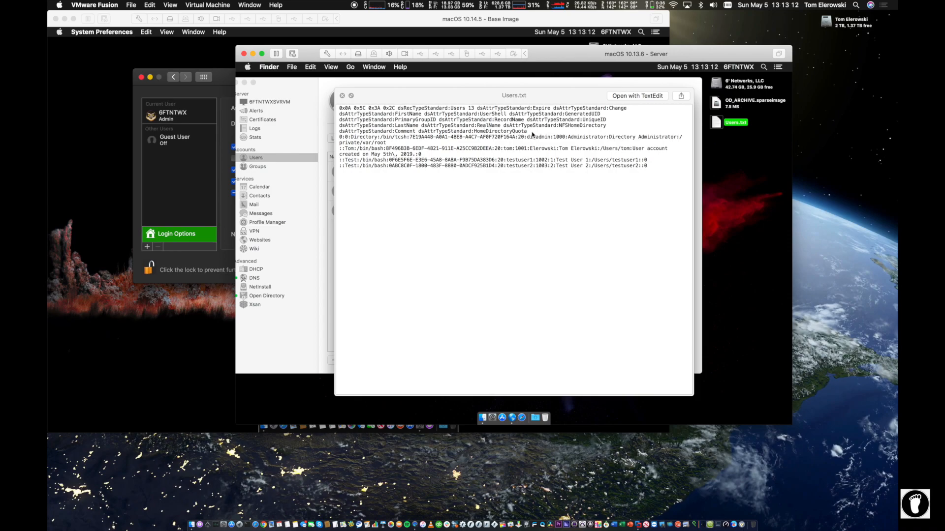
click(341, 96)
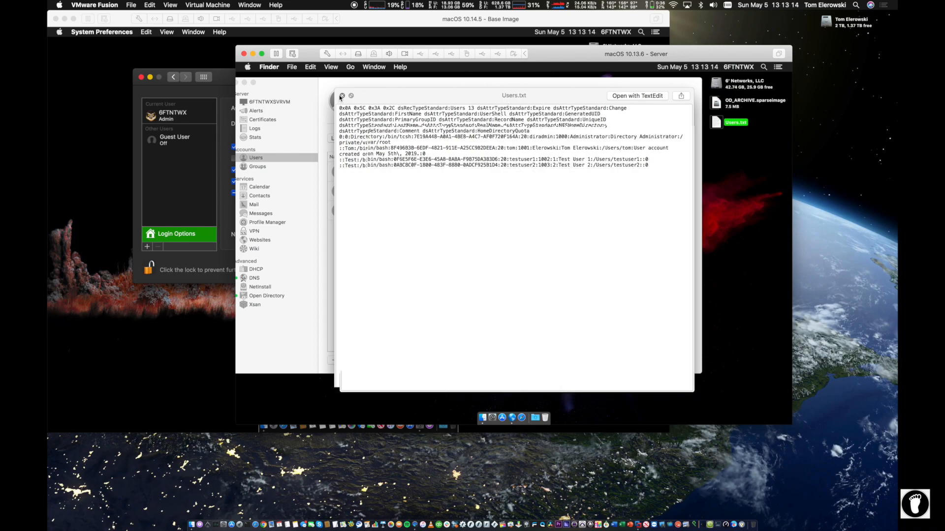
Step: Back in the server's user actions menu, begin a user export and then cancel it
click(387, 359)
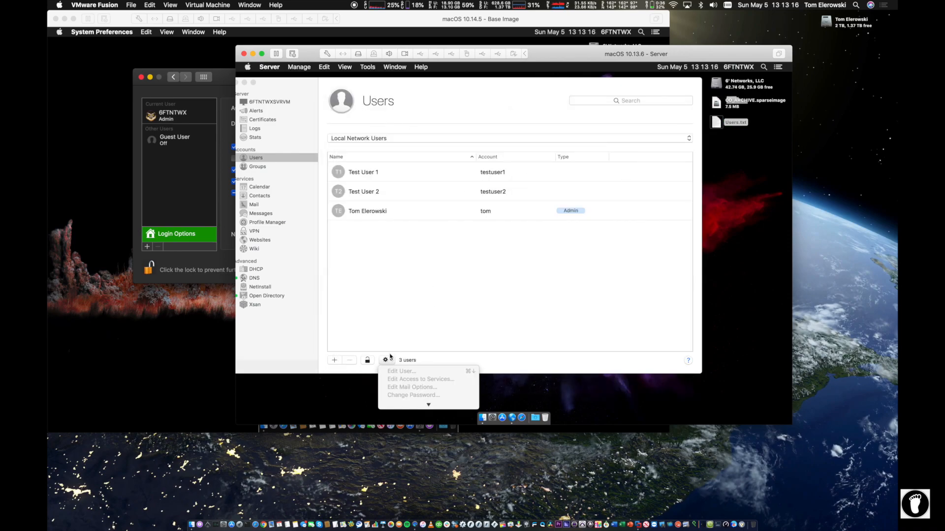
click(424, 234)
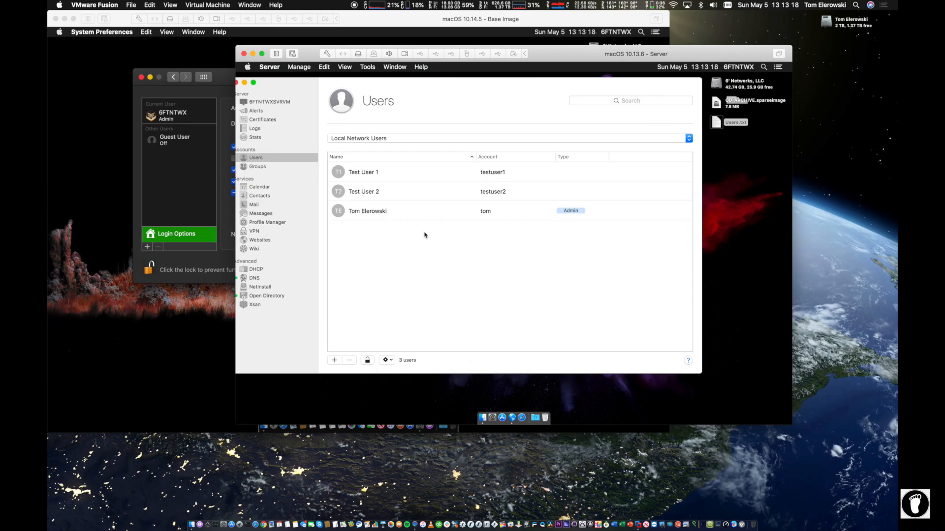
click(387, 360)
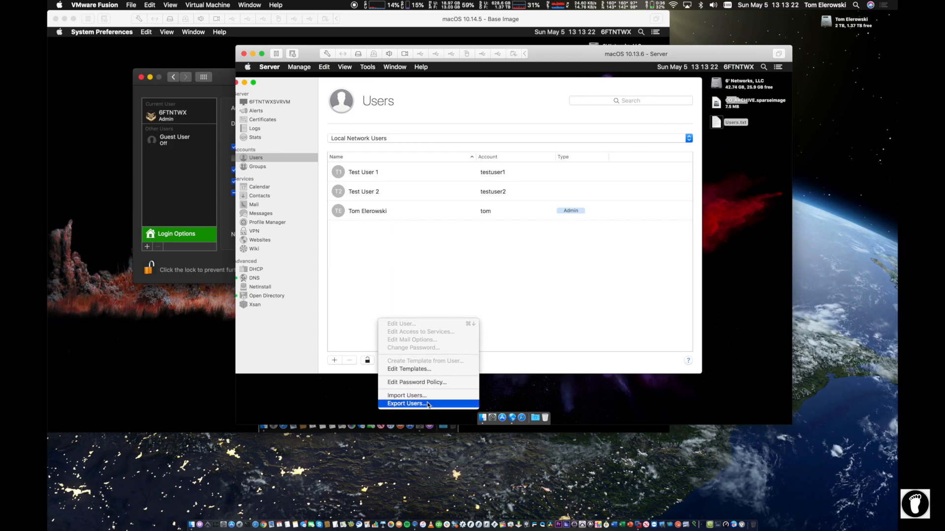
click(427, 403)
click(483, 153)
Step: Set up importing Users.txt into the Local Network Directory, then cancel and reposition the window
click(387, 359)
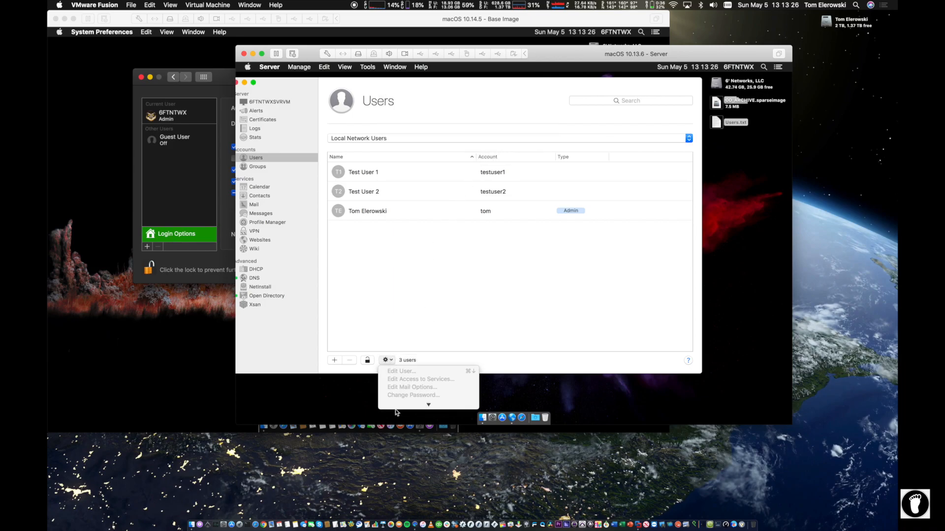
click(411, 396)
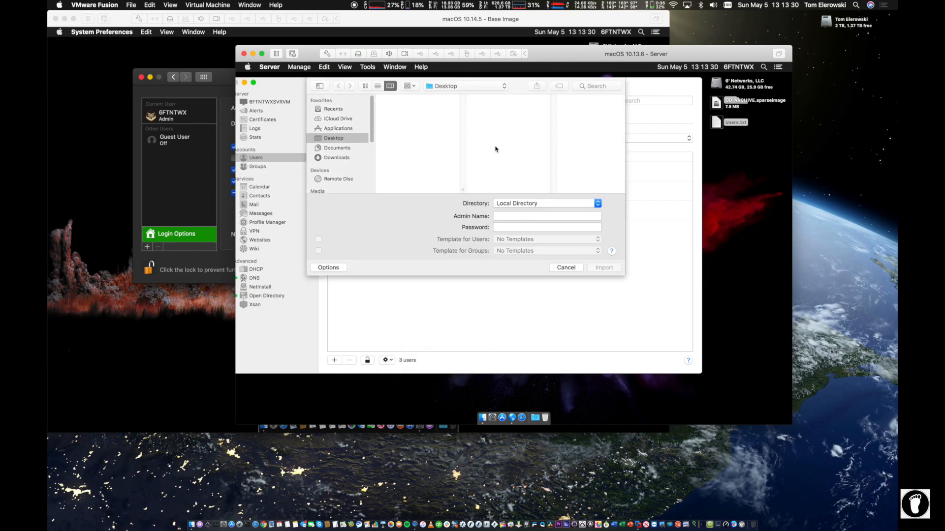
click(523, 203)
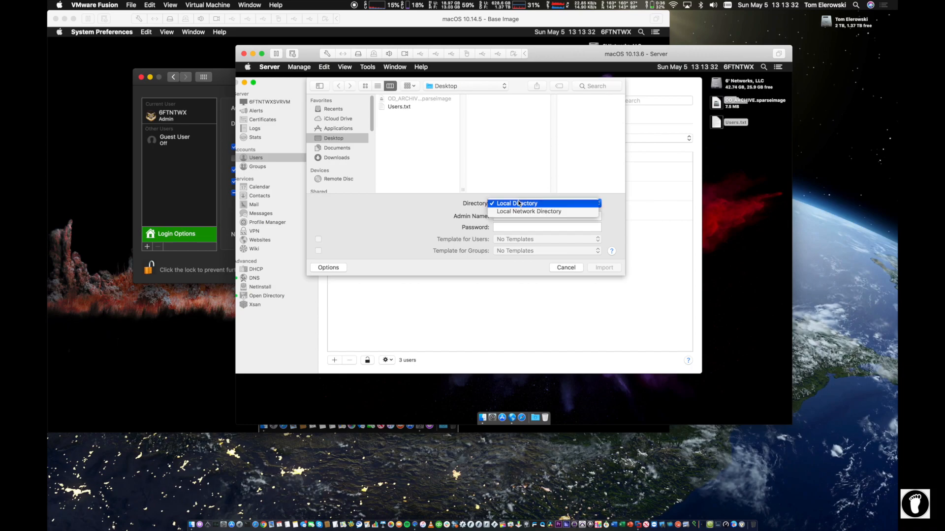
click(522, 211)
click(397, 107)
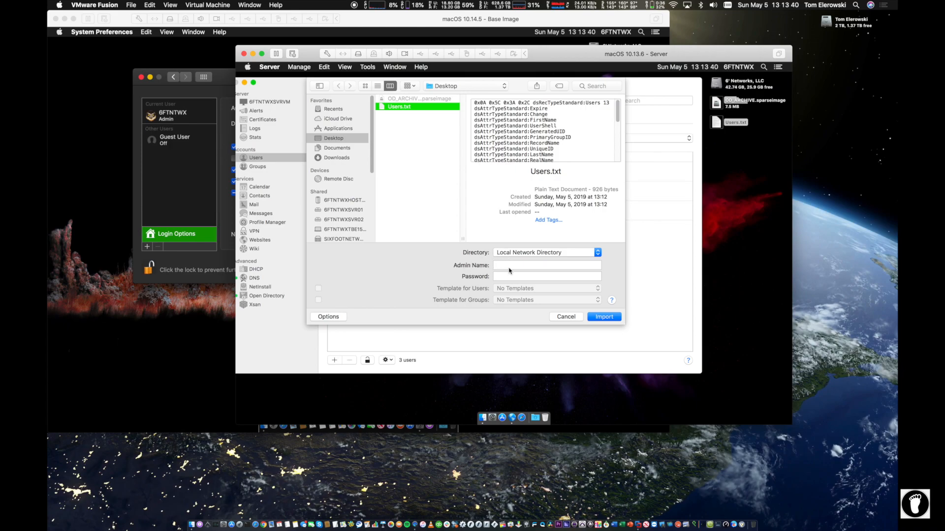
click(563, 317)
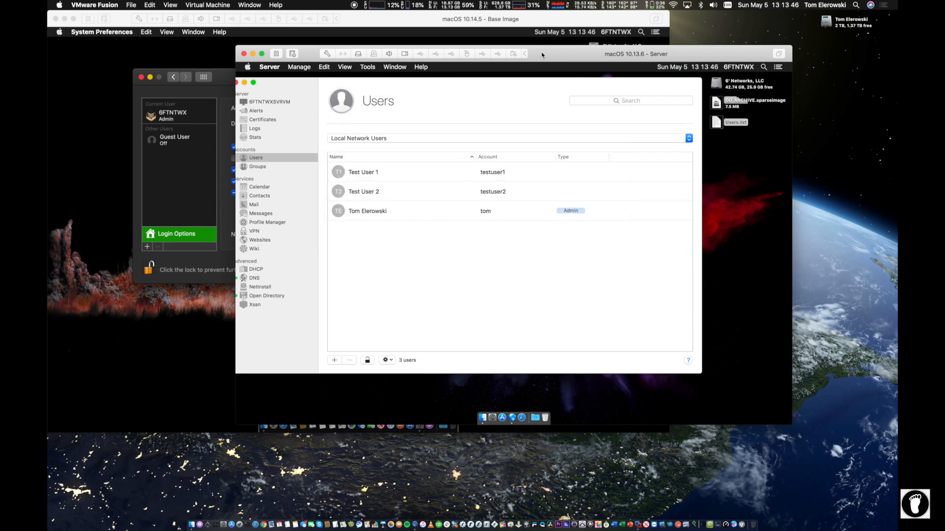
drag(541, 54, 644, 144)
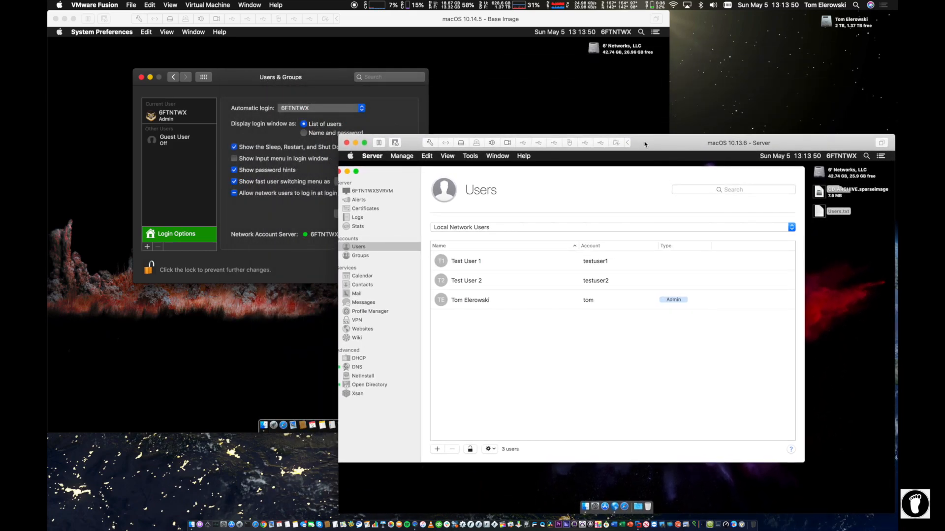